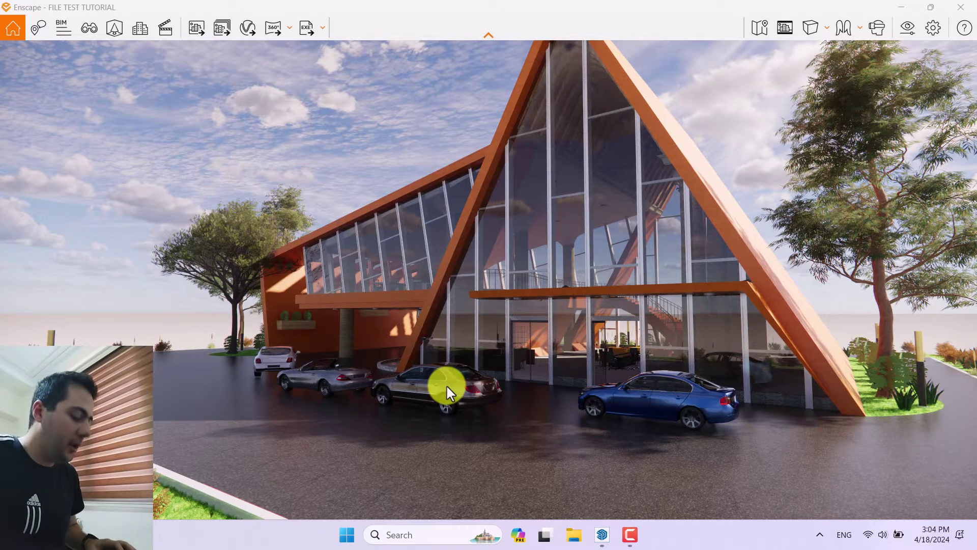
Create the new view 'Enscape scene 1', unlink it from its visual preset, and orbit the camera lower
{"action": "left_click", "coordinate": [89, 28]}
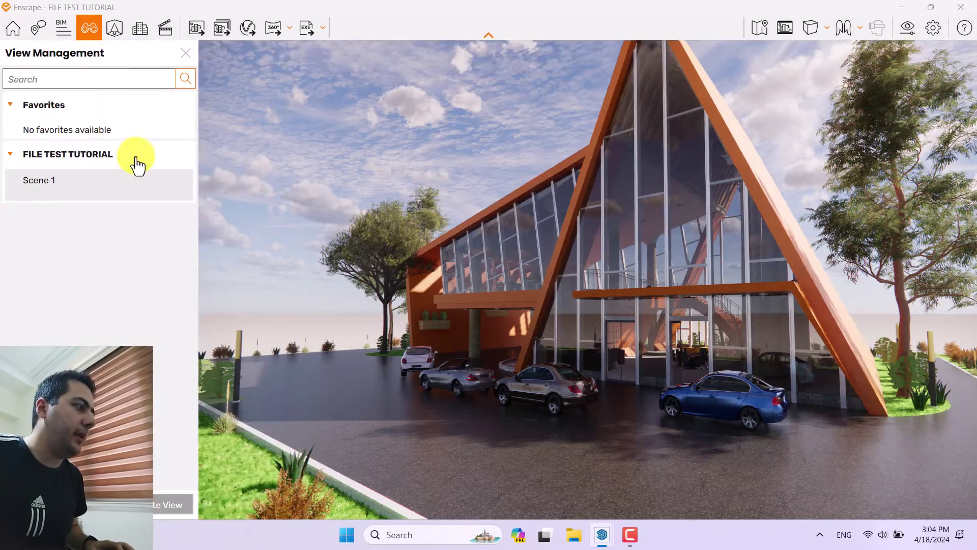
{"action": "left_click", "coordinate": [159, 506]}
{"action": "left_click", "coordinate": [158, 506]}
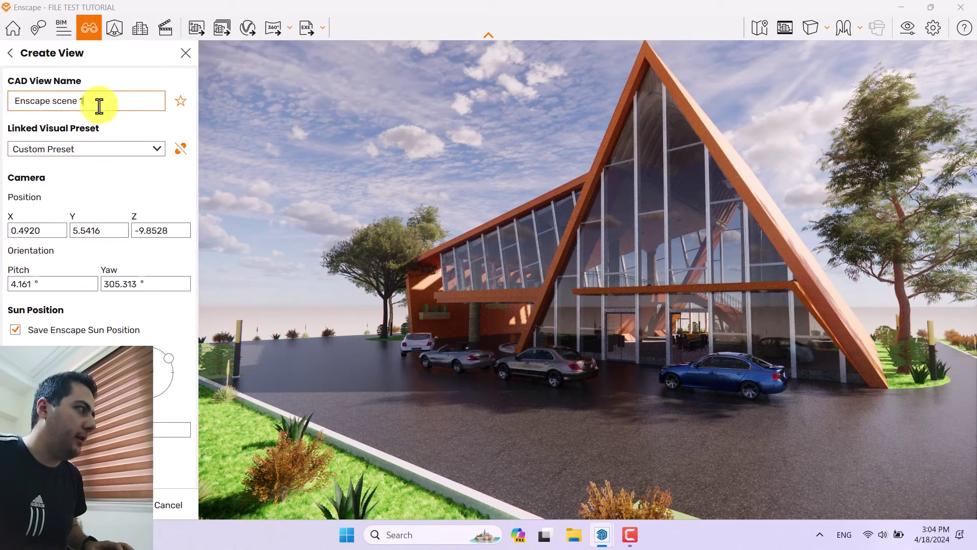
{"action": "left_click_drag", "start_coordinate": [99, 105], "coordinate": [7, 100]}
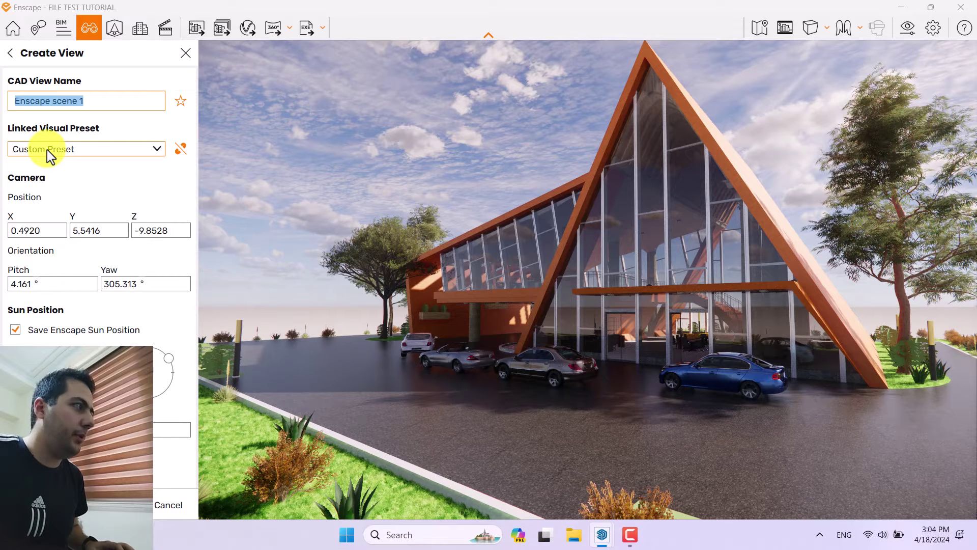
{"action": "left_click", "coordinate": [178, 149]}
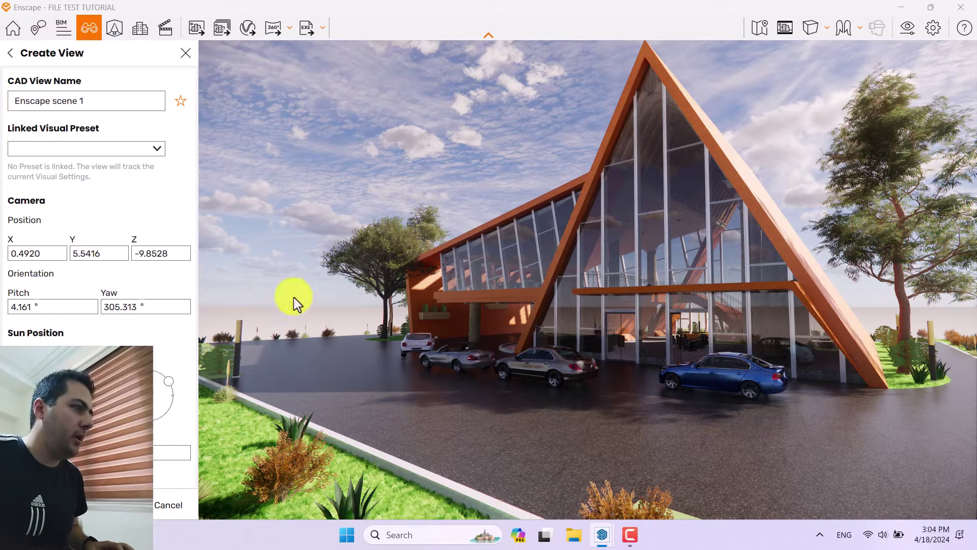
{"action": "right_click_drag", "start_coordinate": [532, 321], "coordinate": [528, 321]}
Enter pitch 16 and yaw 302 in the Create View camera fields
{"action": "double_click", "coordinate": [16, 306]}
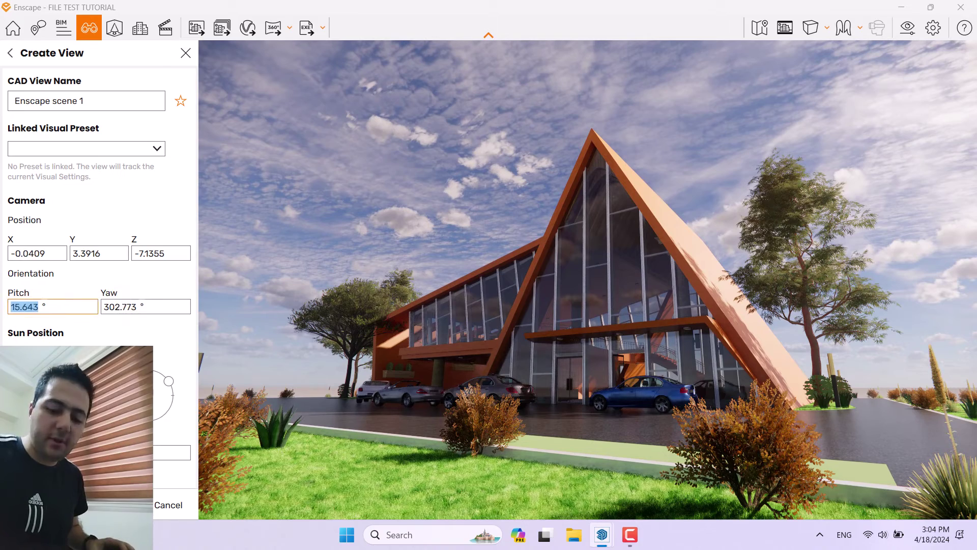
{"action": "type", "text": "16"}
{"action": "key", "text": "Return"}
{"action": "left_click", "coordinate": [136, 306]}
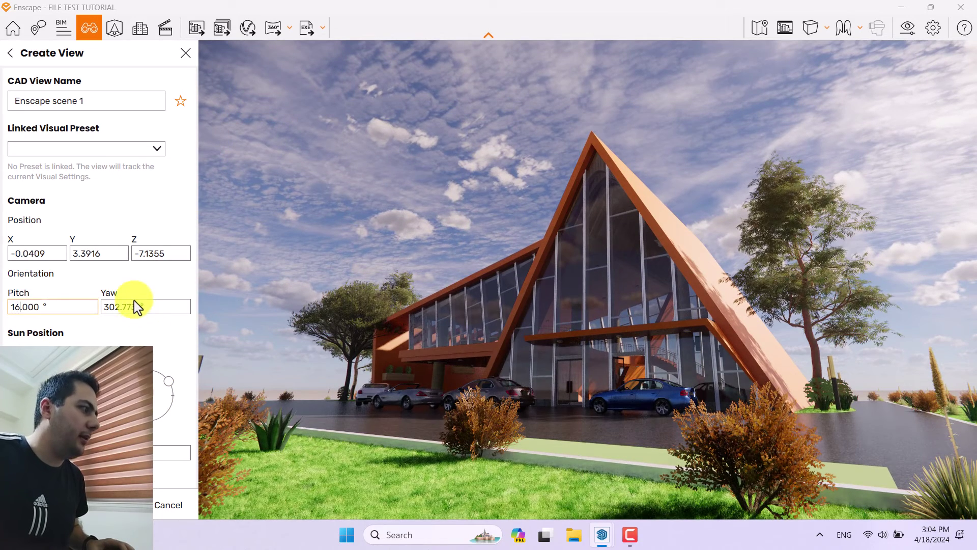
{"action": "double_click", "coordinate": [133, 307]}
{"action": "type", "text": "3"}
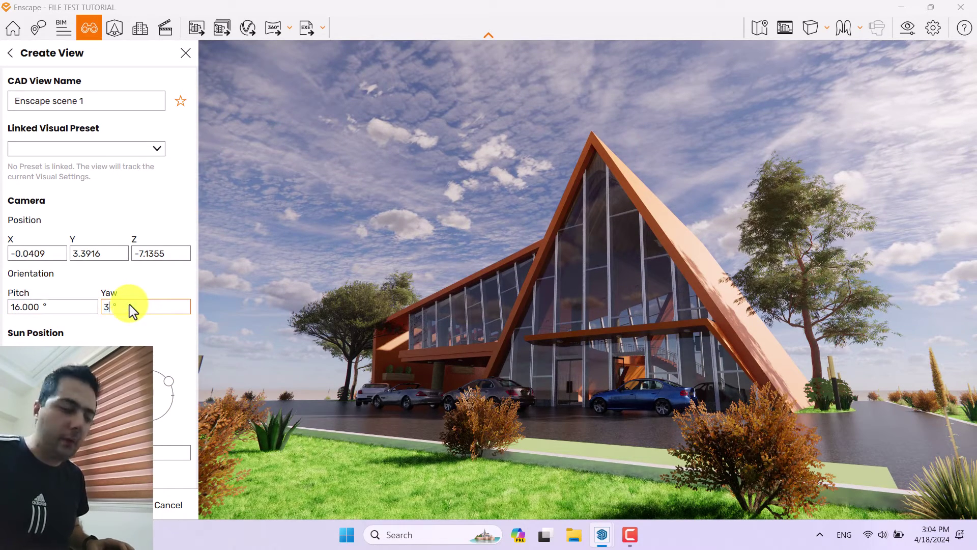
{"action": "type", "text": "02"}
{"action": "key", "text": "Return"}
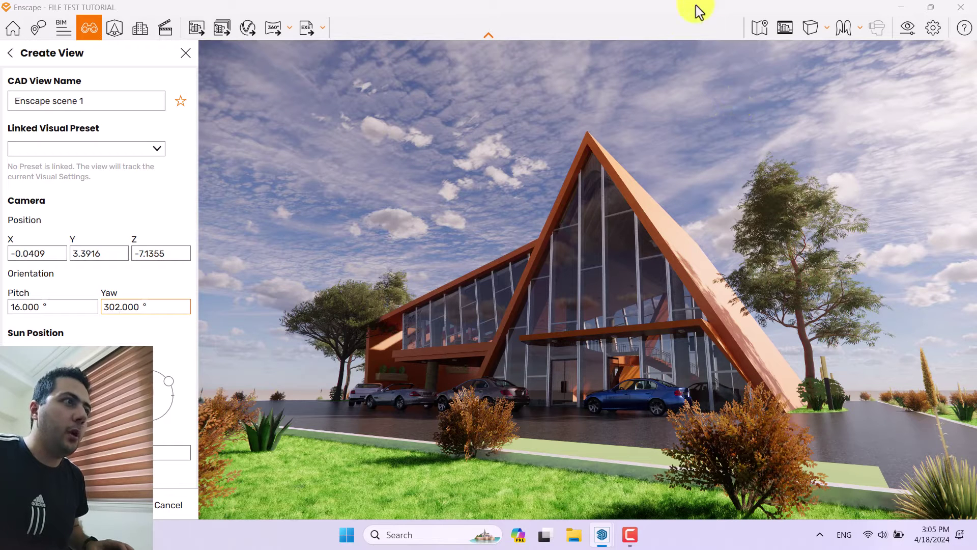
Change the camera projection mode from Perspective to Two-Point
{"action": "left_click", "coordinate": [823, 33]}
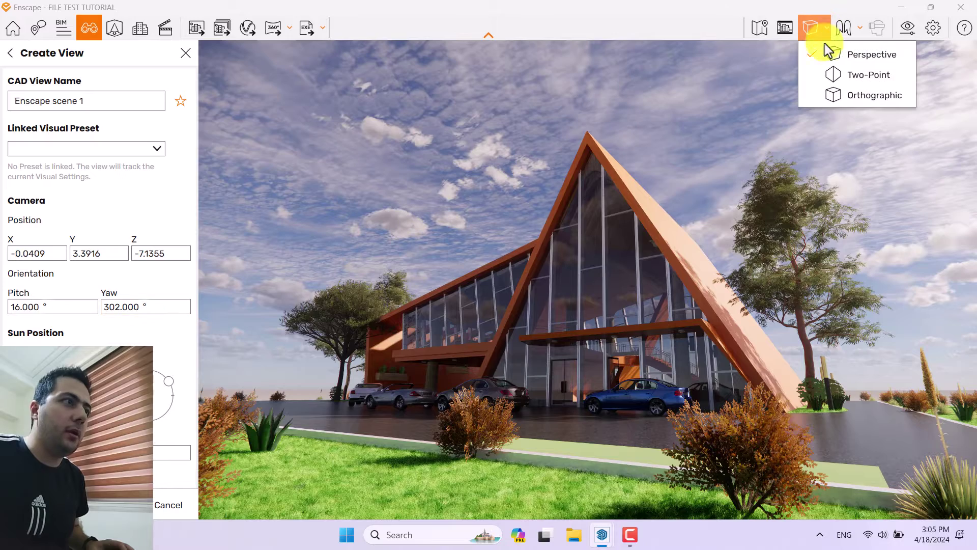
{"action": "left_click", "coordinate": [860, 77]}
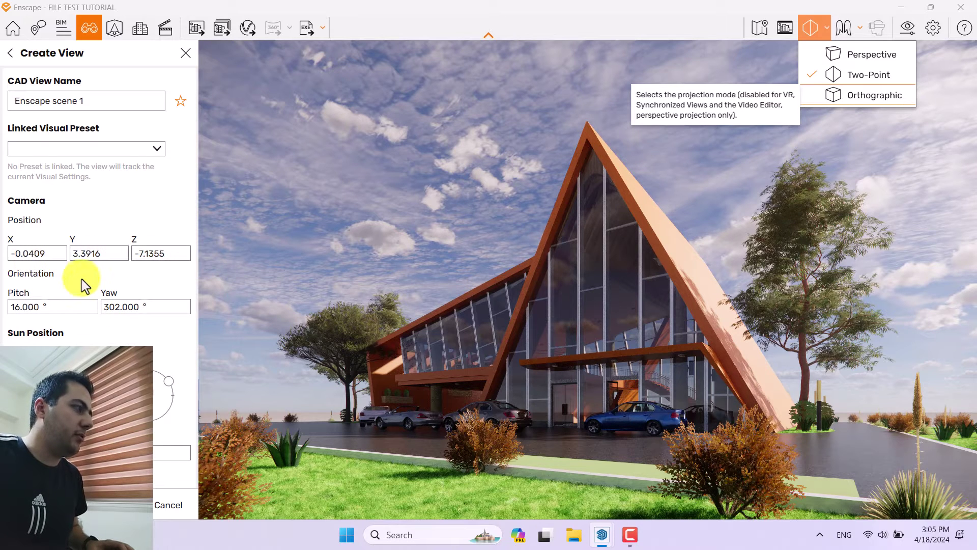
Set the camera Y position to 3.3900 and drag the sun toward sunset
{"action": "left_click", "coordinate": [104, 255]}
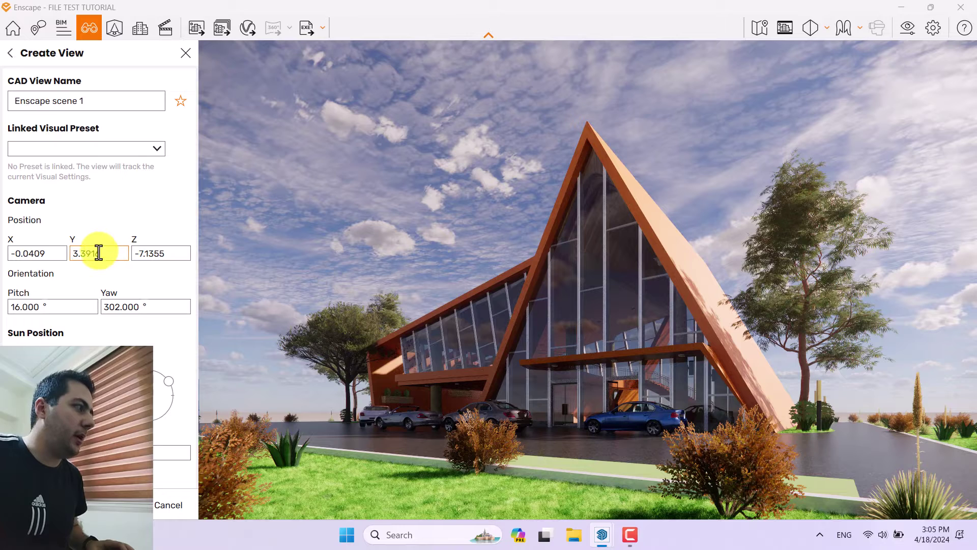
{"action": "left_click_drag", "start_coordinate": [98, 253], "coordinate": [32, 251]}
{"action": "type", "text": "3.3900"}
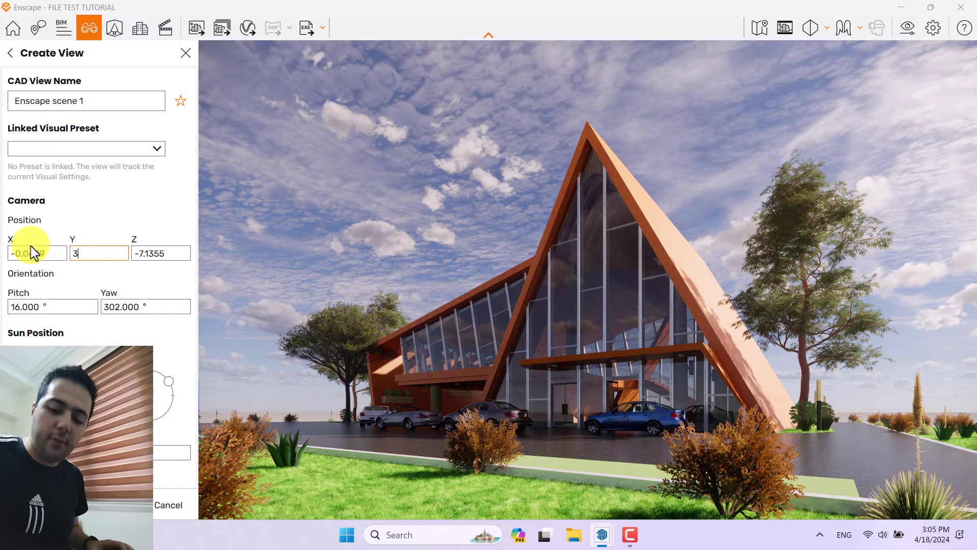
{"action": "key", "text": "Left"}
{"action": "key", "text": "Left"}
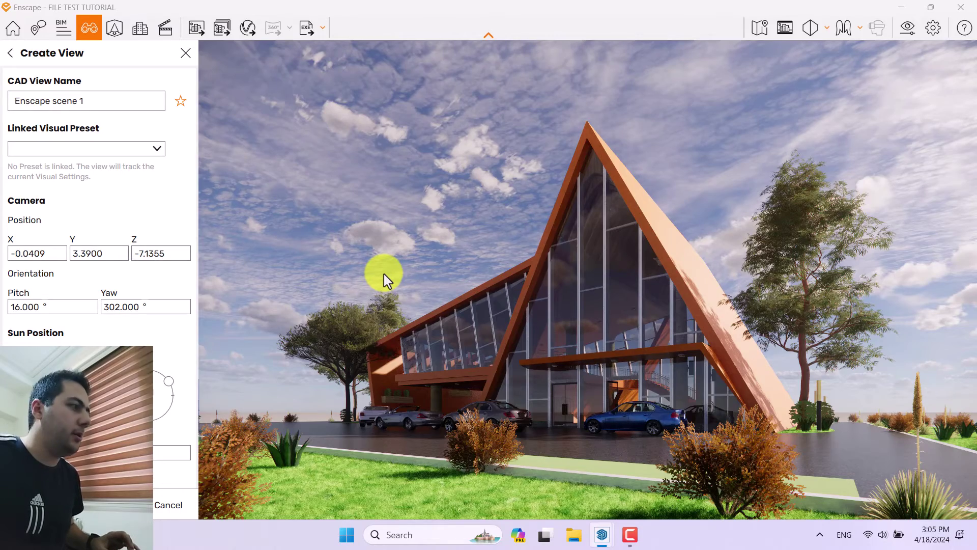
{"action": "right_click_drag", "start_coordinate": [385, 279], "coordinate": [383, 273], "text": "shift"}
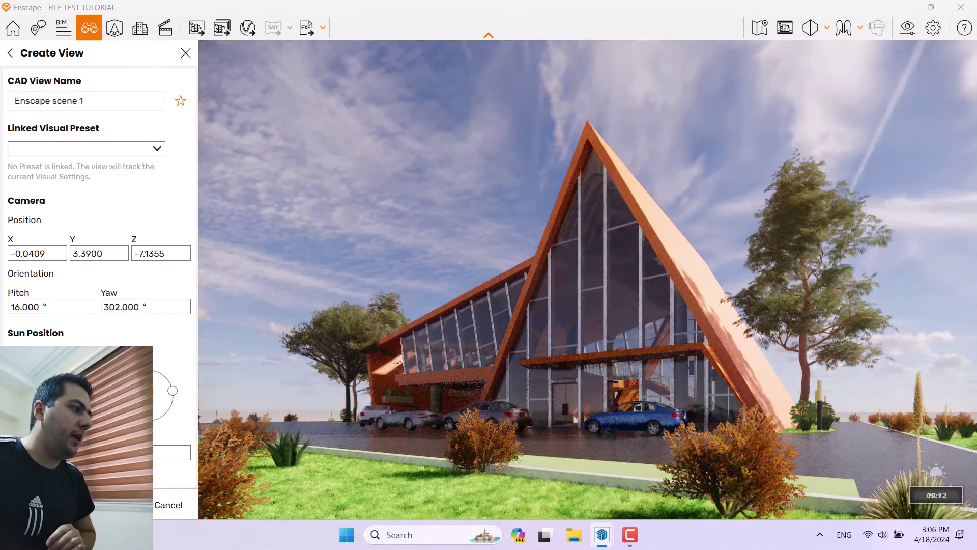
Save and apply the 'Enscape scene 1' view, close View Management, and enable Safe Frame
{"action": "left_click", "coordinate": [102, 505]}
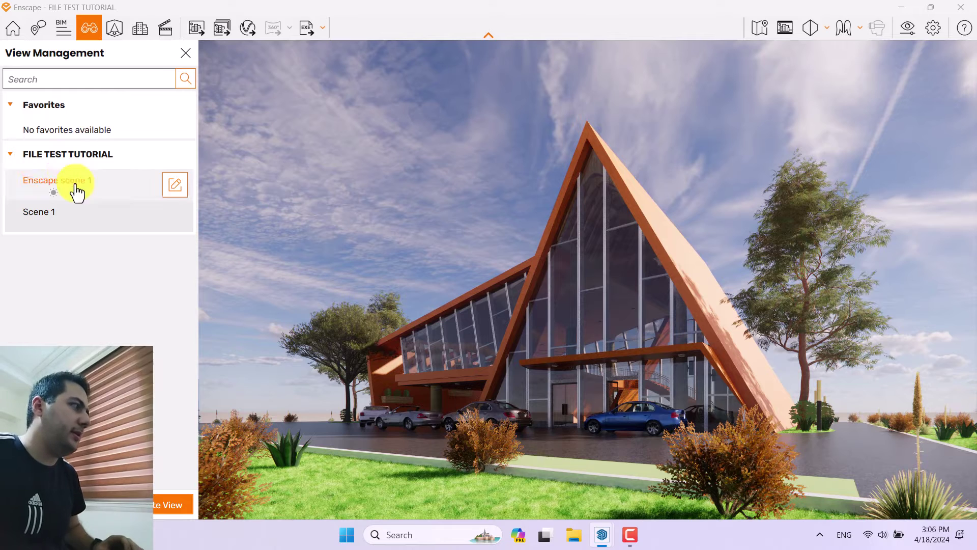
{"action": "left_click", "coordinate": [67, 186]}
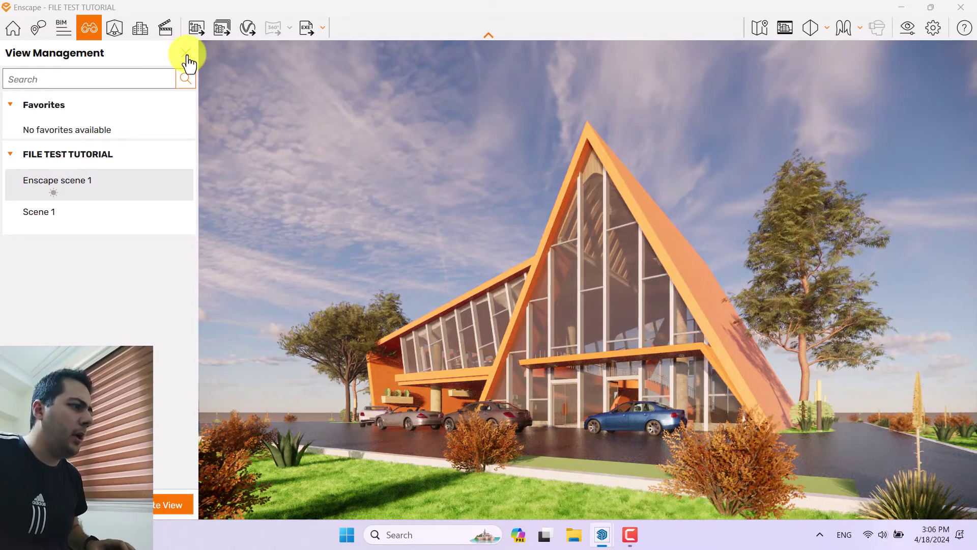
{"action": "left_click", "coordinate": [185, 54]}
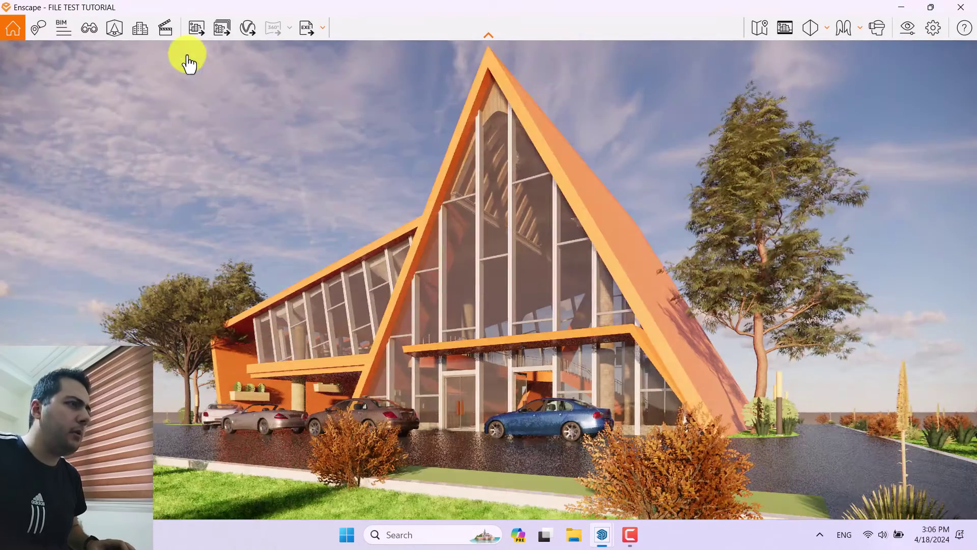
{"action": "left_click", "coordinate": [784, 31]}
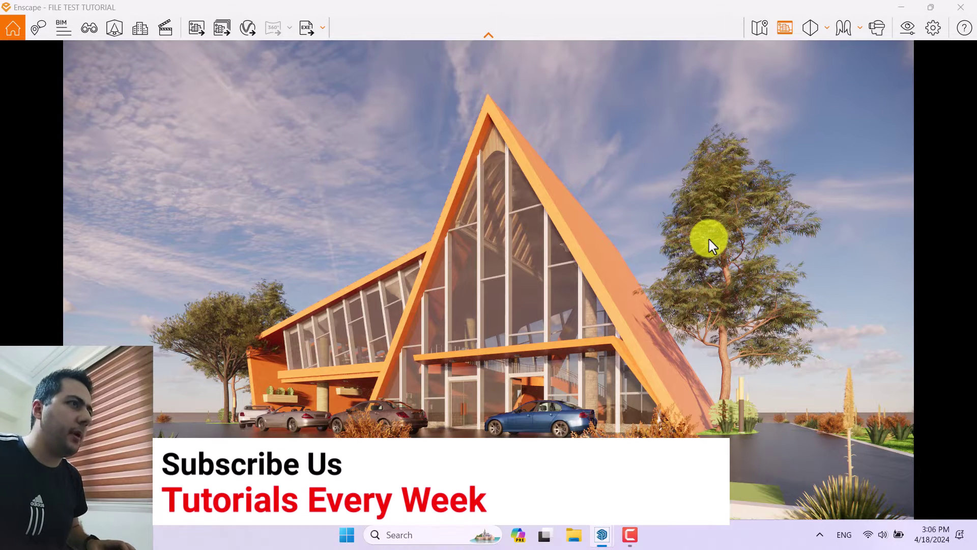
Keep the Output resolution at Full HD and drag the Visual Settings window left
{"action": "left_click", "coordinate": [907, 38]}
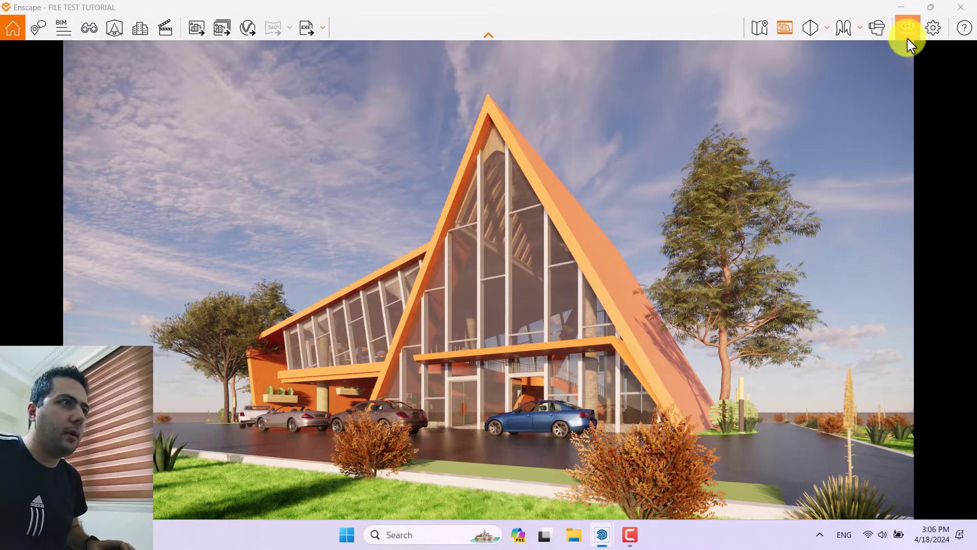
{"action": "left_click", "coordinate": [908, 35]}
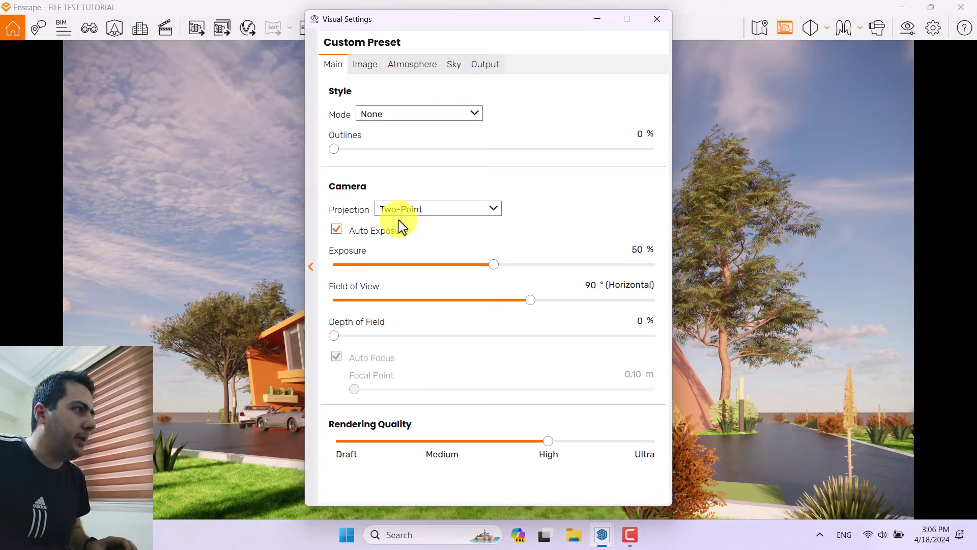
{"action": "left_click", "coordinate": [486, 64]}
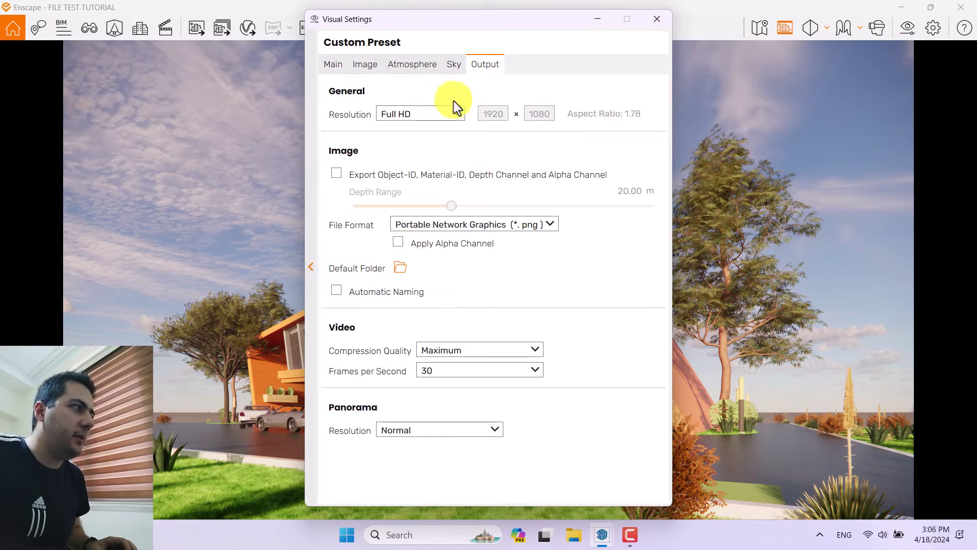
{"action": "left_click", "coordinate": [422, 113]}
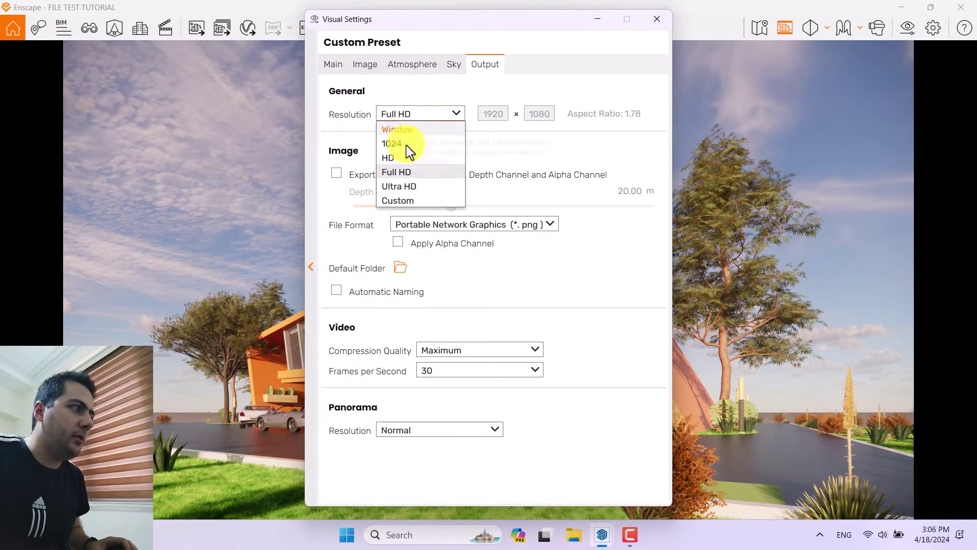
{"action": "left_click", "coordinate": [403, 173]}
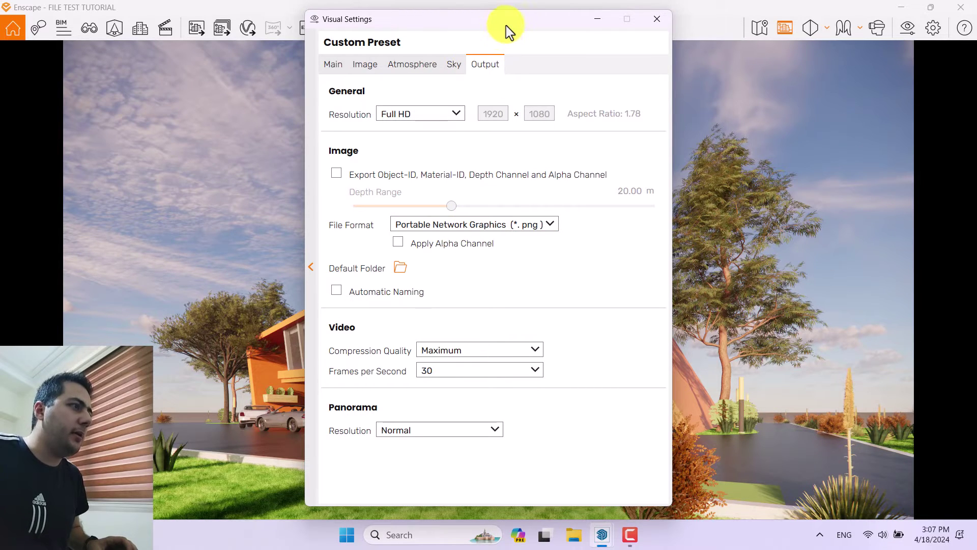
{"action": "left_click_drag", "start_coordinate": [506, 25], "coordinate": [296, 40]}
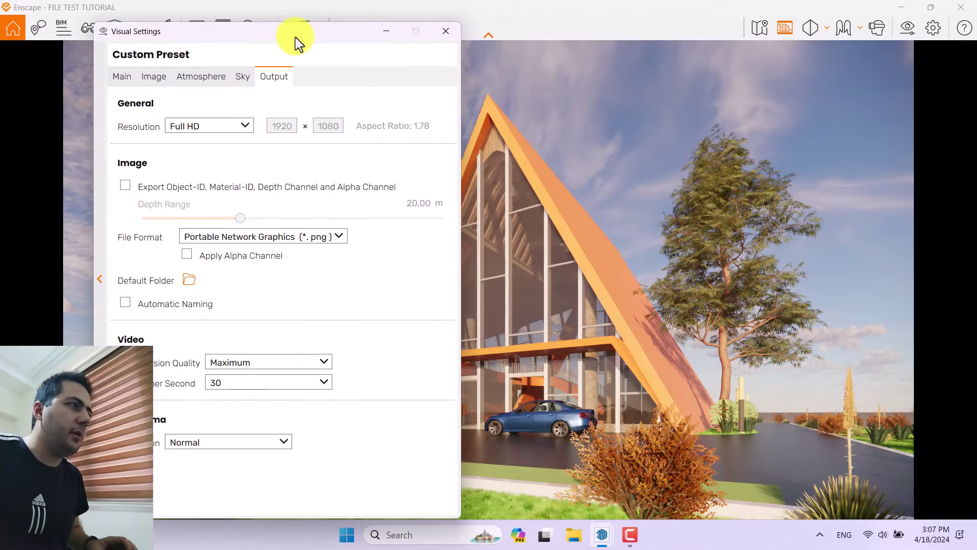
Choose the White Cubes horizon on the Sky tab and drag its rotation to about 146°
{"action": "left_click", "coordinate": [247, 78]}
{"action": "left_click", "coordinate": [200, 154]}
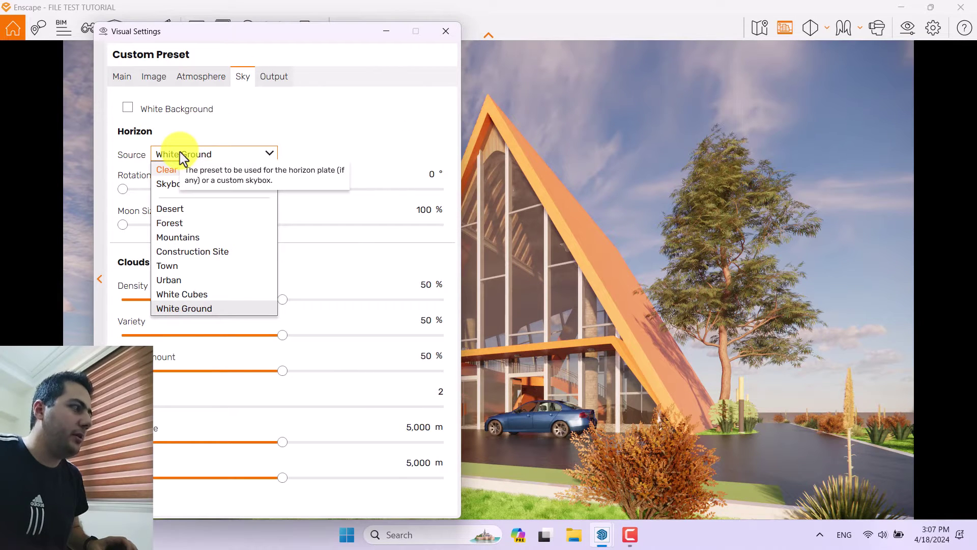
{"action": "left_click", "coordinate": [192, 295]}
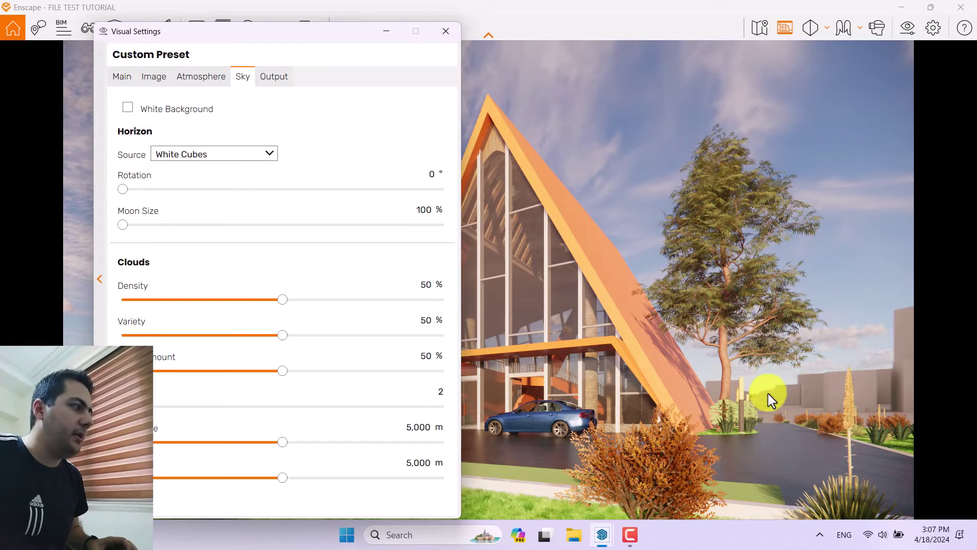
{"action": "left_click_drag", "start_coordinate": [124, 191], "coordinate": [155, 190]}
{"action": "left_click_drag", "start_coordinate": [174, 189], "coordinate": [230, 189]}
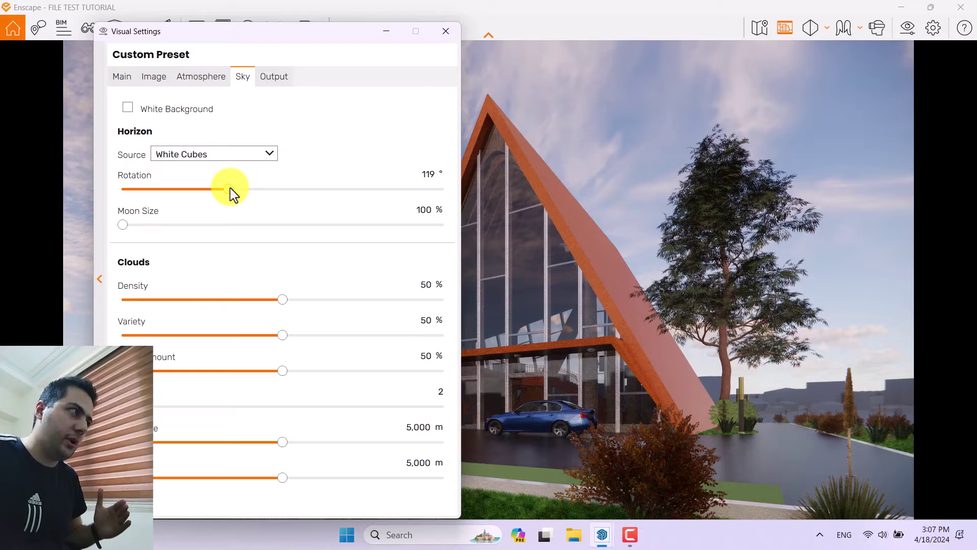
{"action": "left_click_drag", "start_coordinate": [230, 187], "coordinate": [154, 190]}
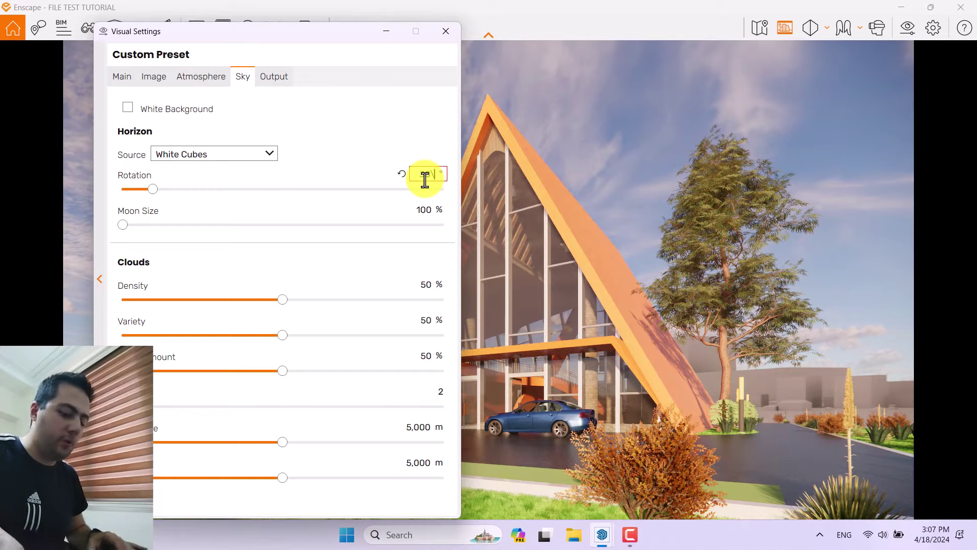
Set sky rotation to 30° and clear cloud density, variety and cirrus to zero
{"action": "type", "text": "30"}
{"action": "key", "text": "Return"}
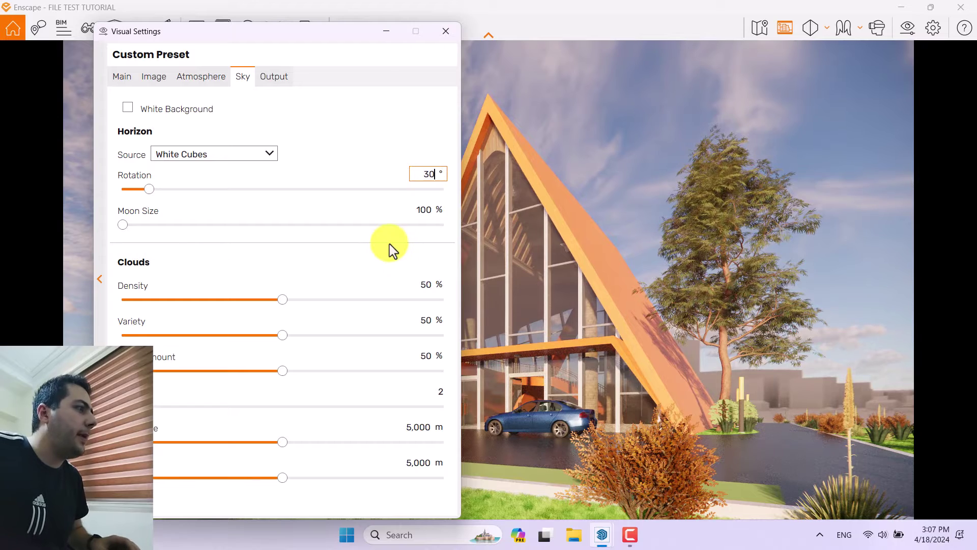
{"action": "left_click_drag", "start_coordinate": [277, 40], "coordinate": [185, 26]}
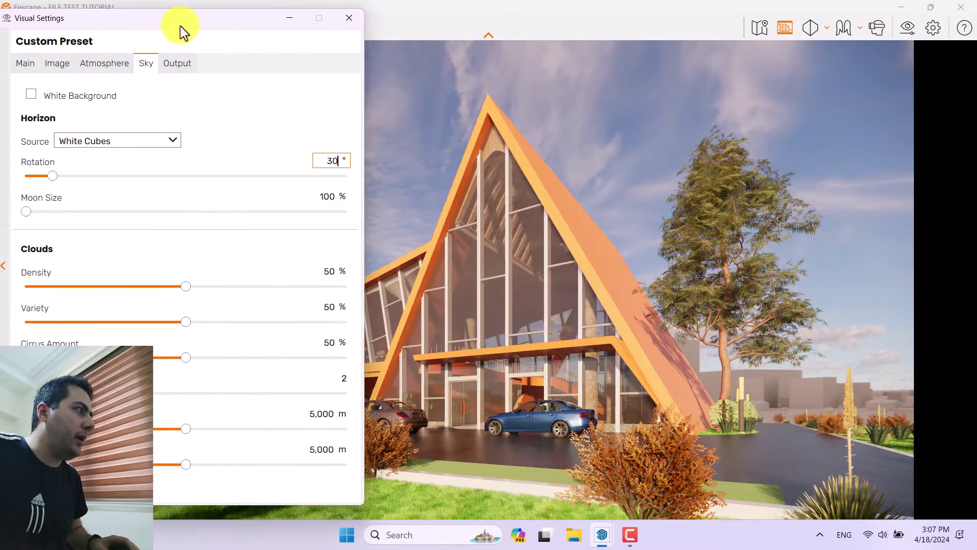
{"action": "left_click_drag", "start_coordinate": [190, 286], "coordinate": [26, 289]}
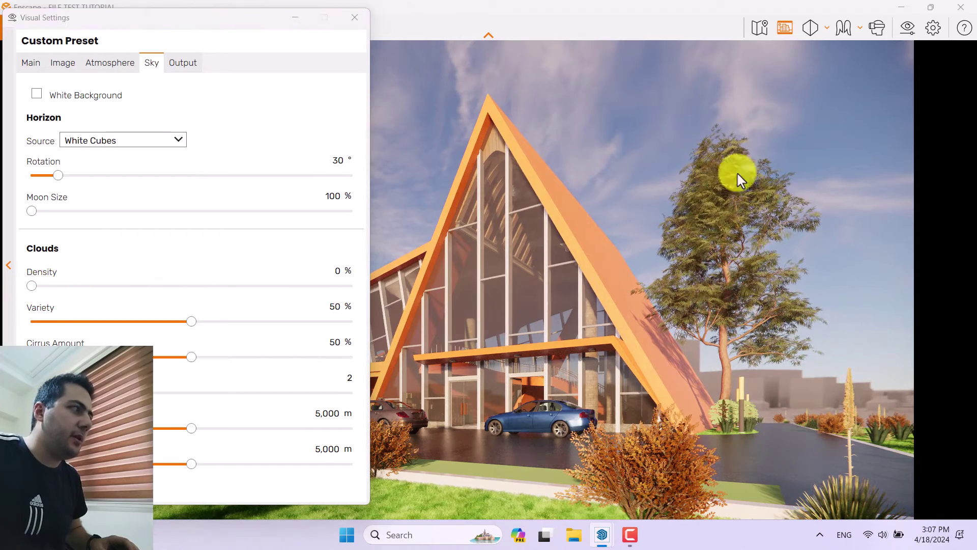
{"action": "left_click_drag", "start_coordinate": [173, 321], "coordinate": [28, 321]}
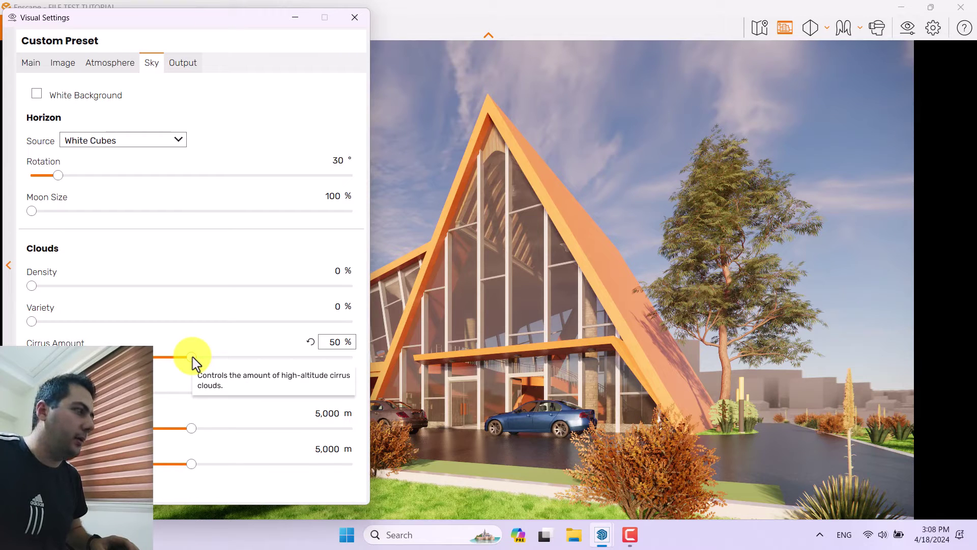
{"action": "left_click_drag", "start_coordinate": [192, 356], "coordinate": [8, 348]}
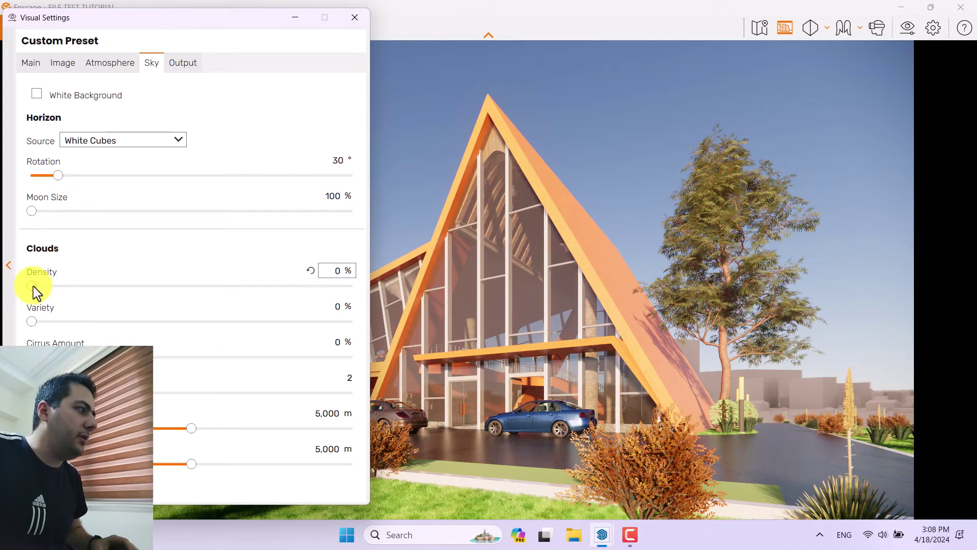
Adjust the two cloud altitudes and bring cloud density back up to 26%
{"action": "left_click_drag", "start_coordinate": [33, 286], "coordinate": [96, 286]}
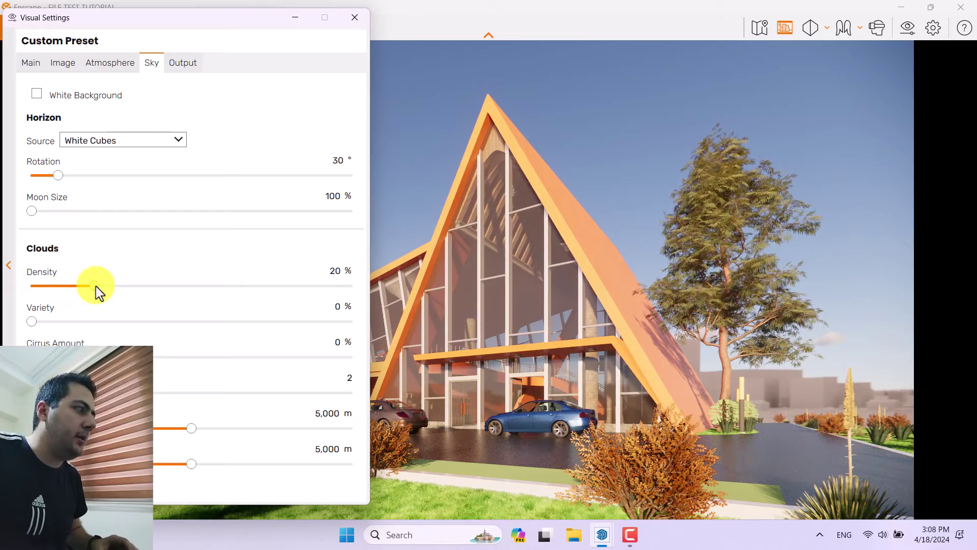
{"action": "left_click_drag", "start_coordinate": [191, 428], "coordinate": [70, 428]}
{"action": "left_click_drag", "start_coordinate": [191, 464], "coordinate": [261, 465]}
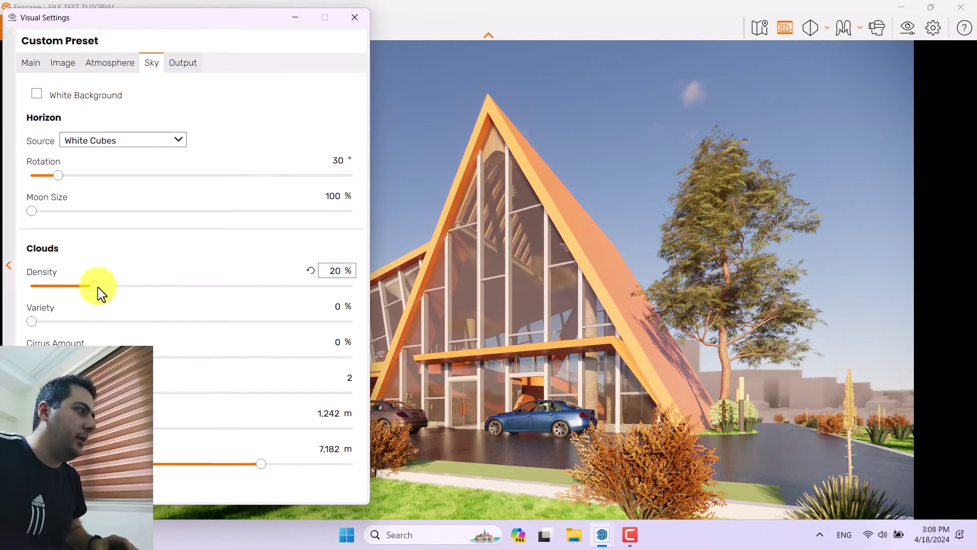
{"action": "left_click_drag", "start_coordinate": [97, 286], "coordinate": [115, 288]}
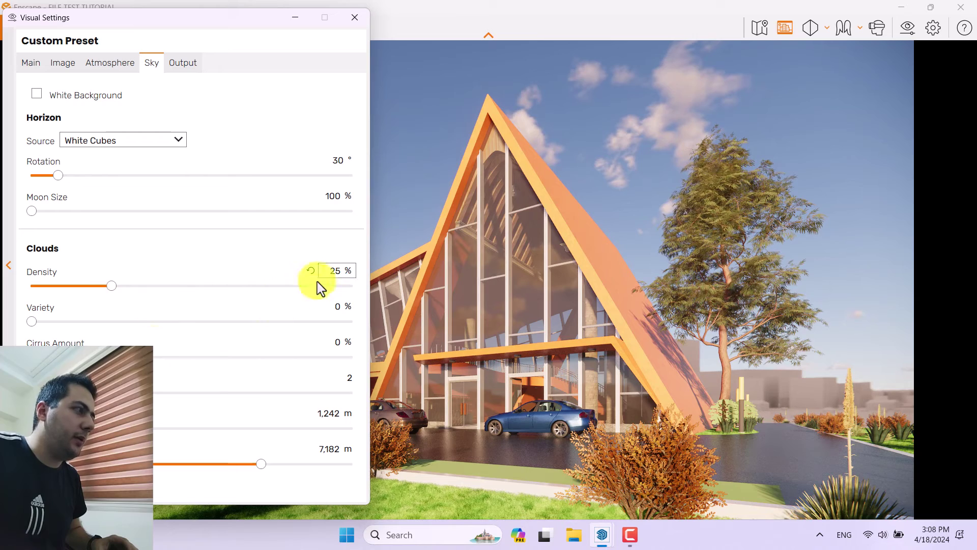
{"action": "key", "text": "Right"}
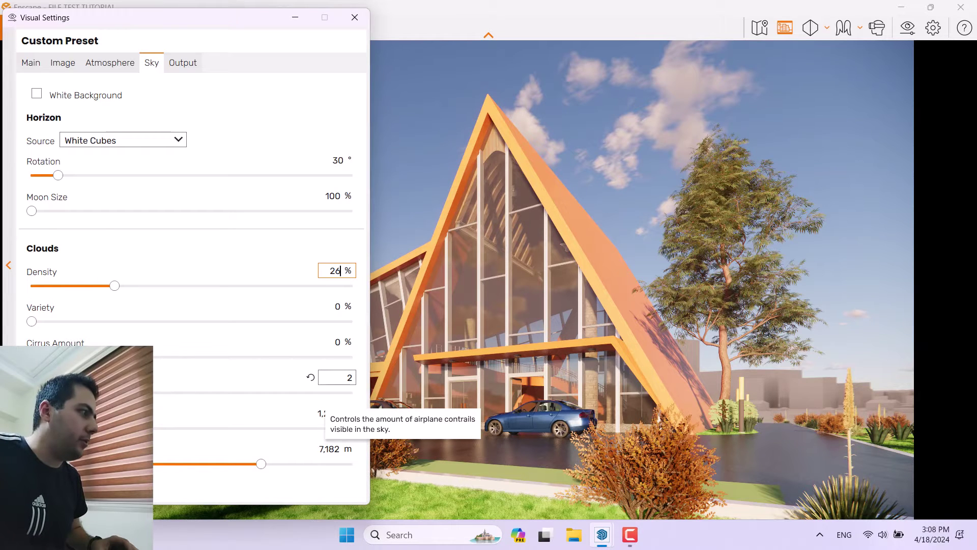
Max out contrails at 30 and set a 1,200 m cloud height
{"action": "left_click_drag", "start_coordinate": [53, 393], "coordinate": [382, 393]}
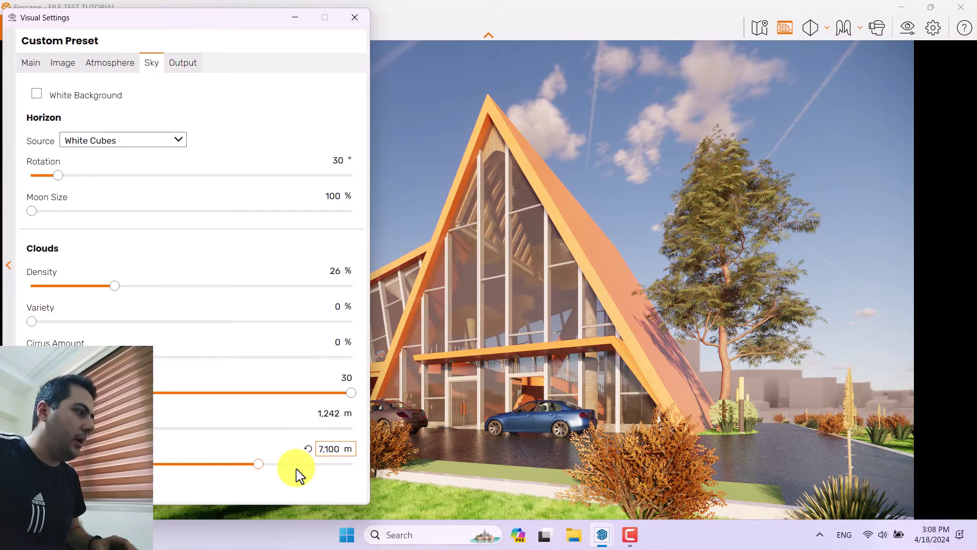
{"action": "left_click", "coordinate": [324, 413]}
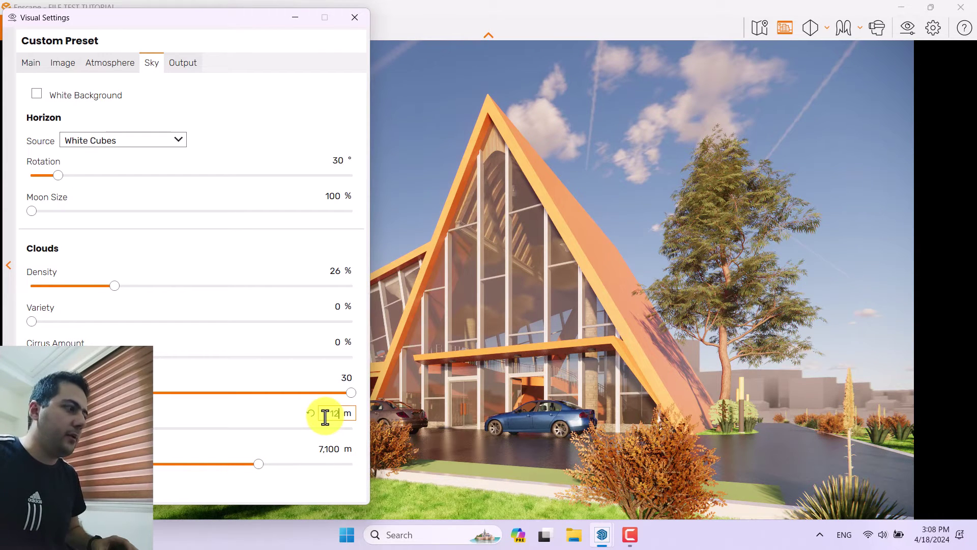
{"action": "type", "text": "1200"}
{"action": "key", "text": "Return"}
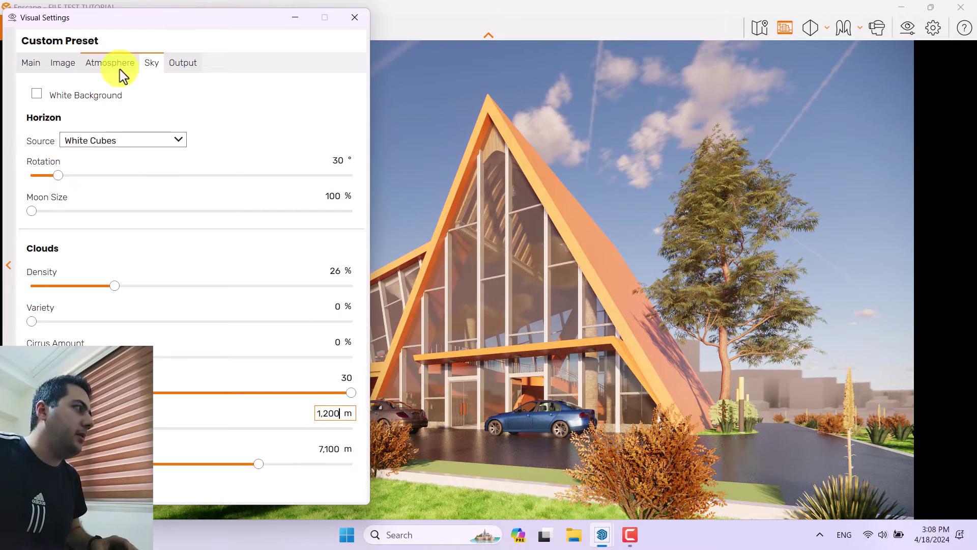
On the Atmosphere tab, drop fog intensity to 0% and keep sun brightness at 80%
{"action": "left_click", "coordinate": [120, 69]}
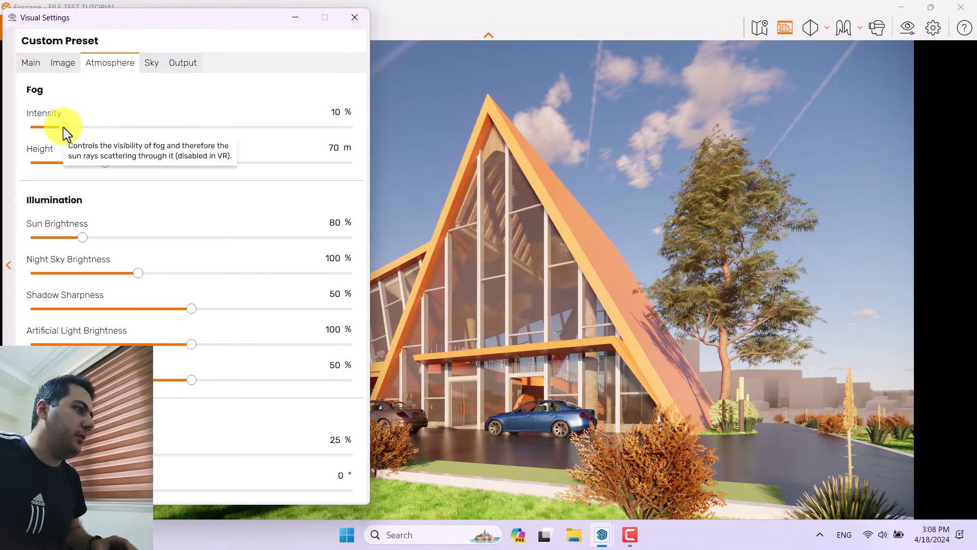
{"action": "left_click_drag", "start_coordinate": [63, 127], "coordinate": [7, 124]}
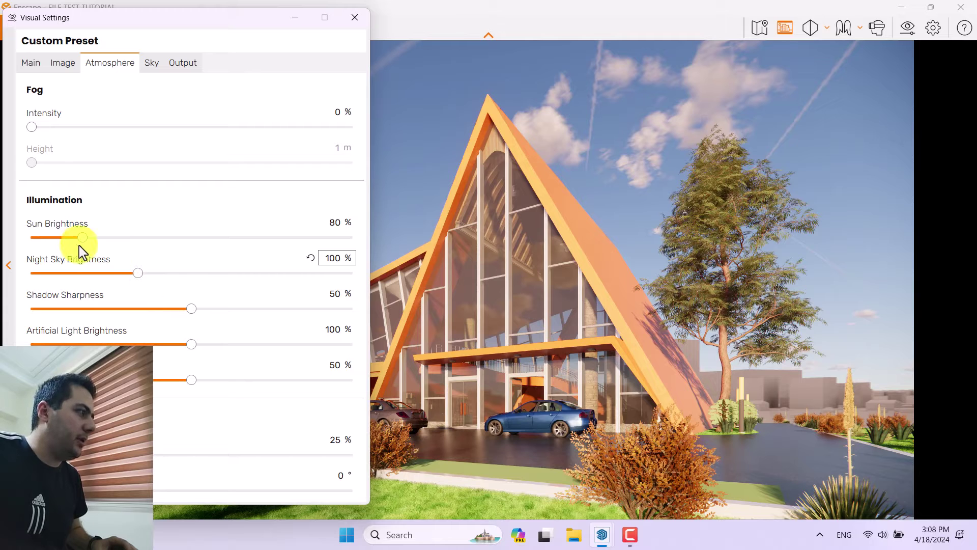
{"action": "left_click_drag", "start_coordinate": [146, 27], "coordinate": [749, 28]}
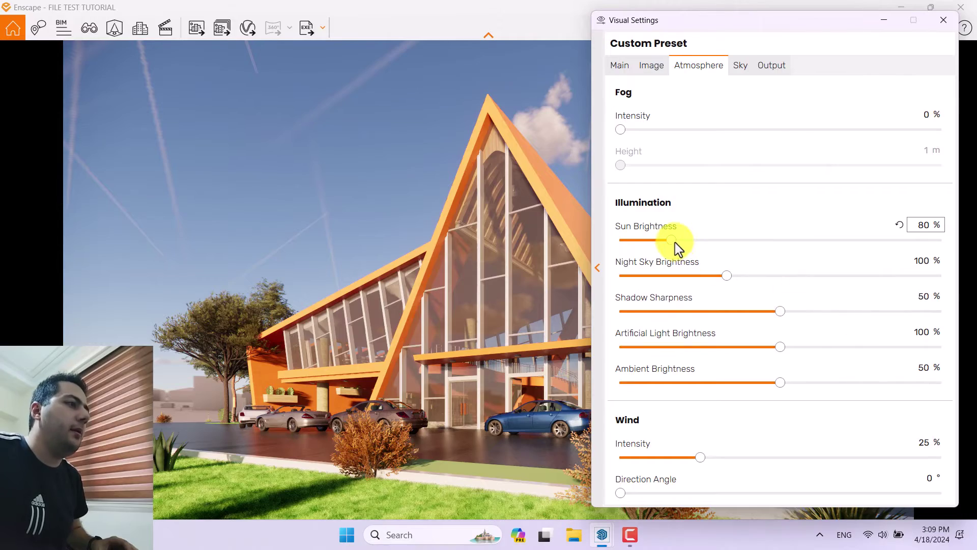
{"action": "left_click_drag", "start_coordinate": [675, 244], "coordinate": [631, 243]}
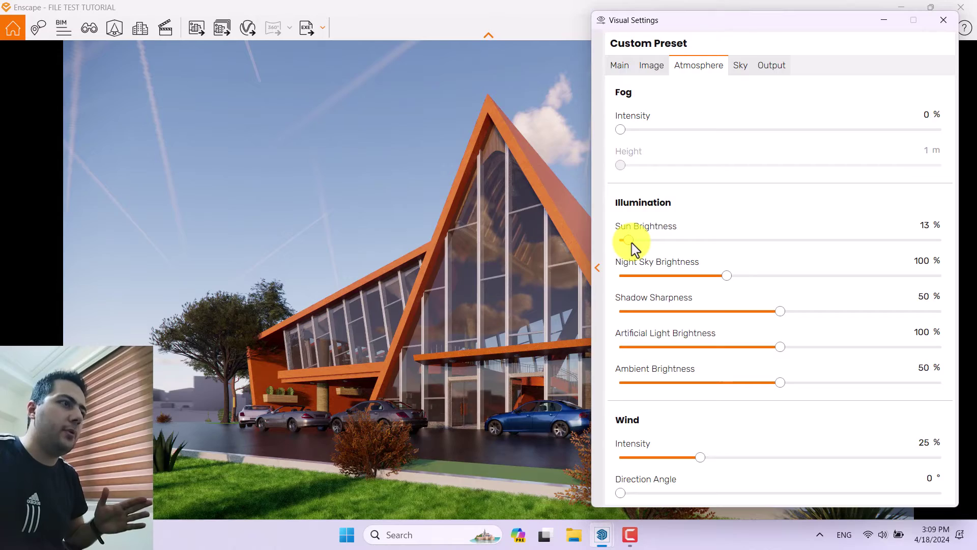
{"action": "left_click_drag", "start_coordinate": [631, 244], "coordinate": [675, 241]}
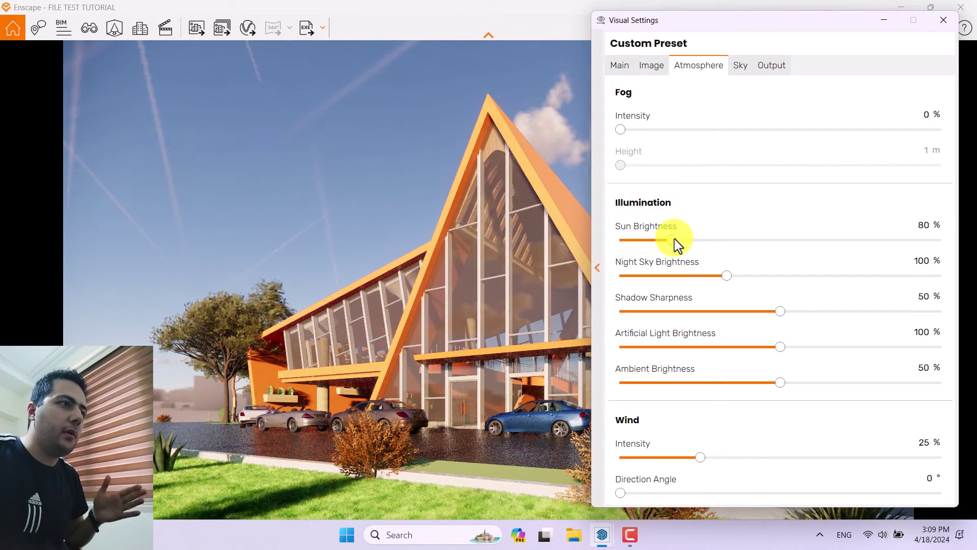
{"action": "left_click", "coordinate": [923, 227]}
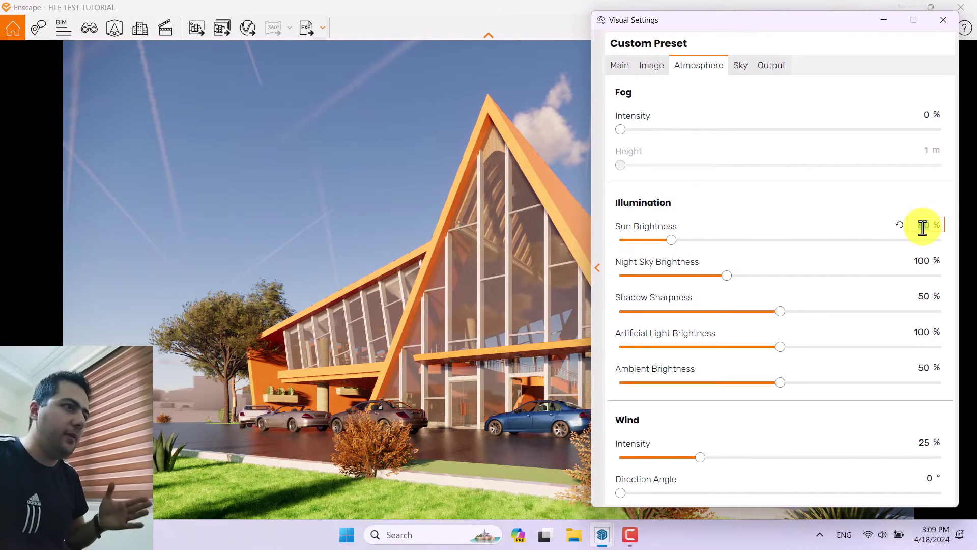
{"action": "double_click", "coordinate": [922, 226]}
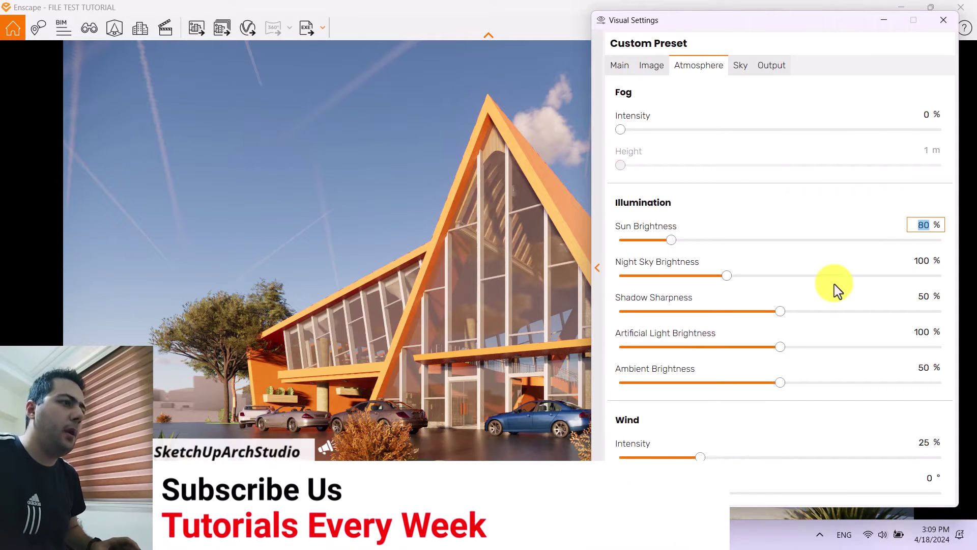
Set shadow sharpness to 34% and wind intensity to 0%
{"action": "left_click", "coordinate": [918, 299]}
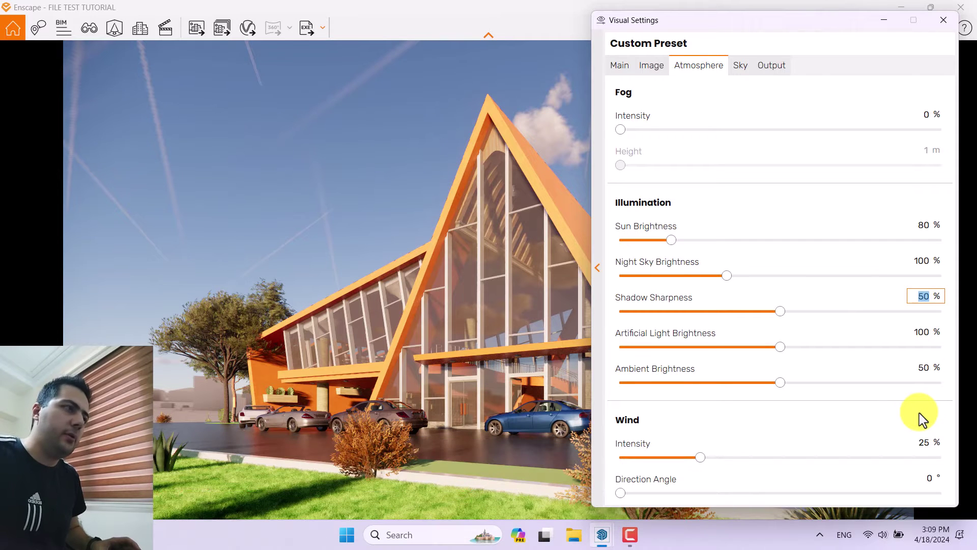
{"action": "type", "text": "34"}
{"action": "key", "text": "Return"}
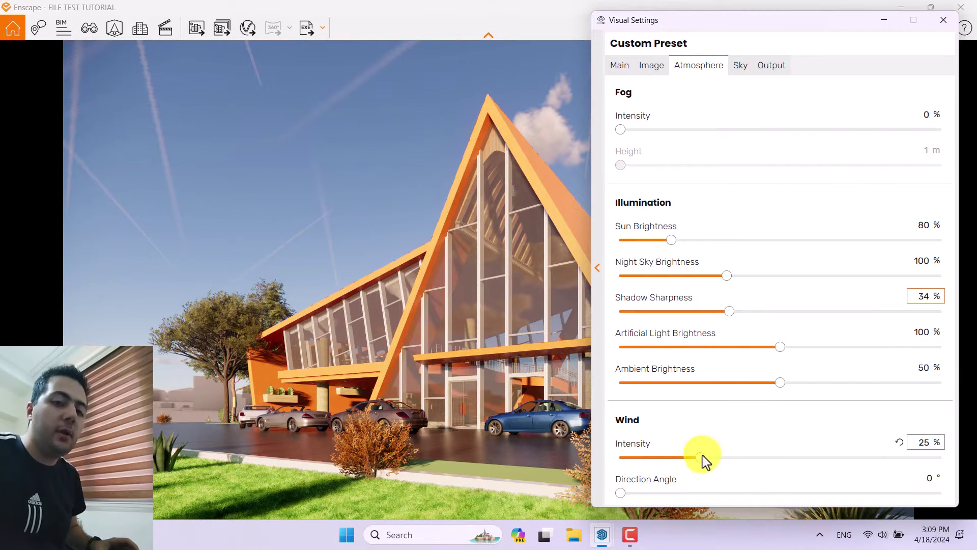
{"action": "left_click_drag", "start_coordinate": [702, 457], "coordinate": [405, 453]}
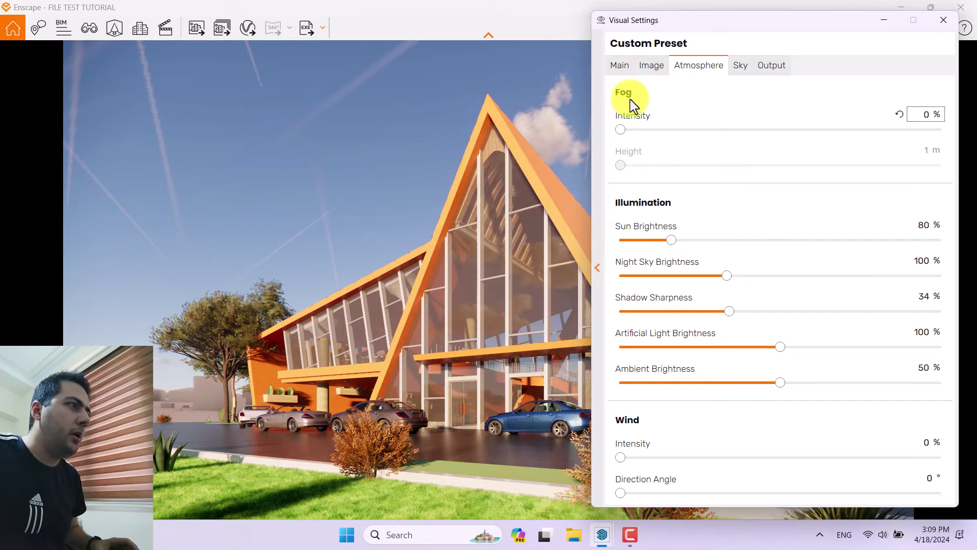
{"action": "left_click", "coordinate": [650, 66]}
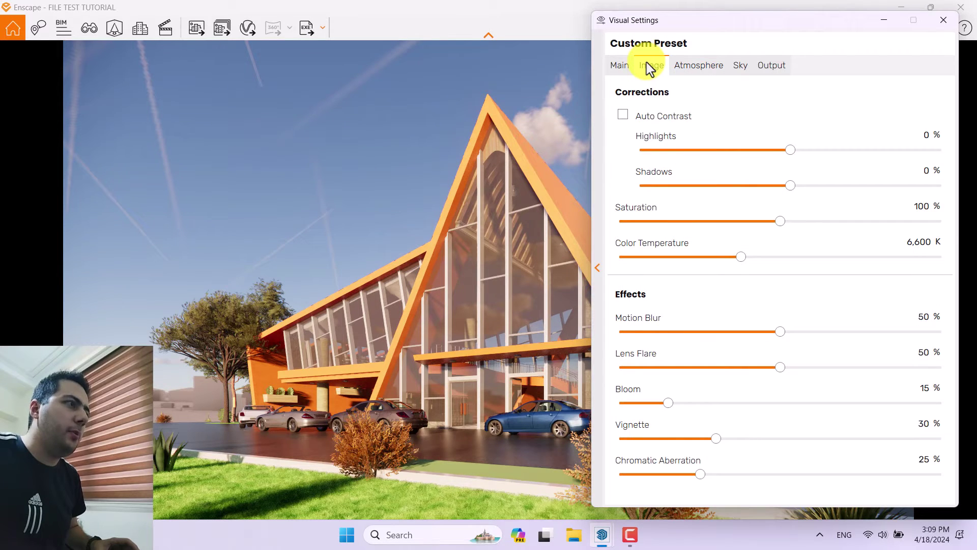
Enable Auto Contrast, try 150% saturation, then enter 101% saturation
{"action": "left_click", "coordinate": [631, 118]}
{"action": "left_click", "coordinate": [461, 291]}
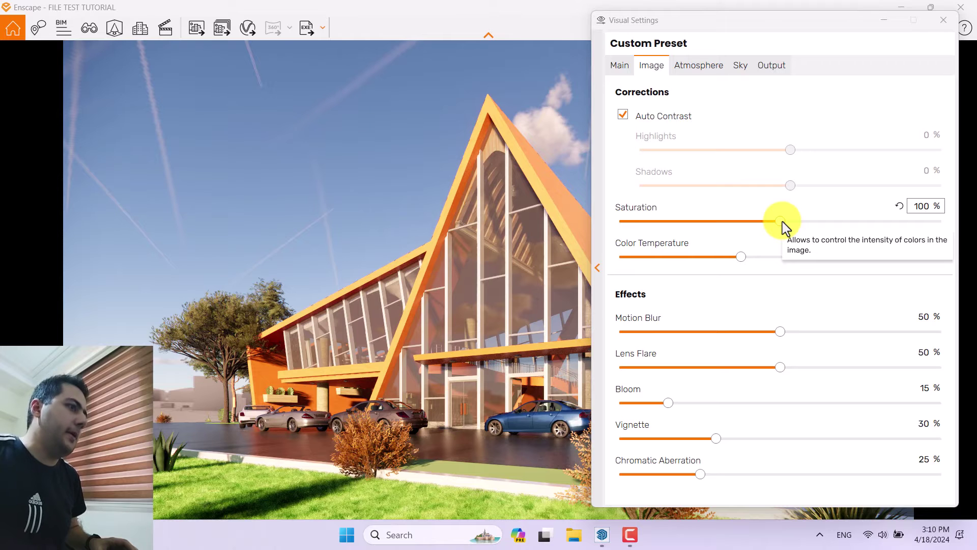
{"action": "left_click_drag", "start_coordinate": [782, 221], "coordinate": [861, 221]}
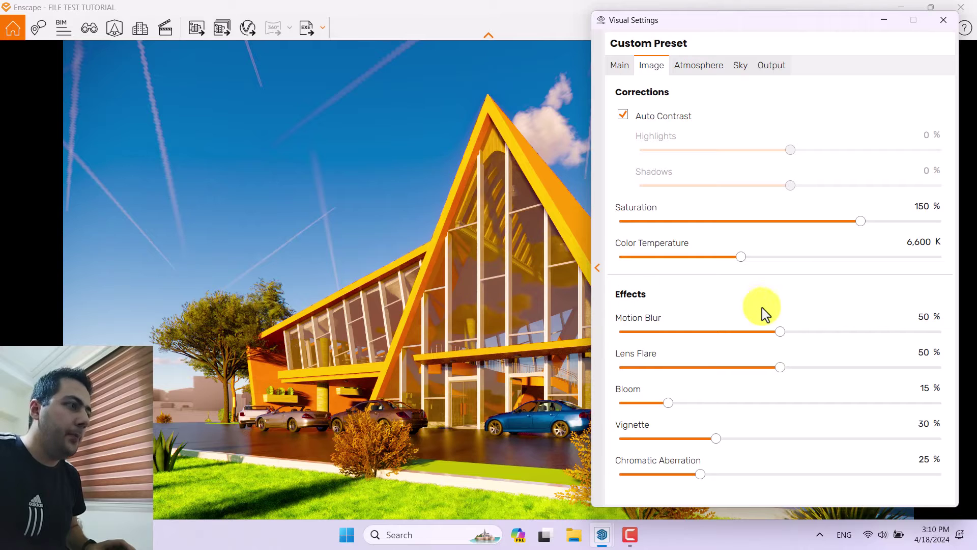
{"action": "left_click", "coordinate": [923, 206]}
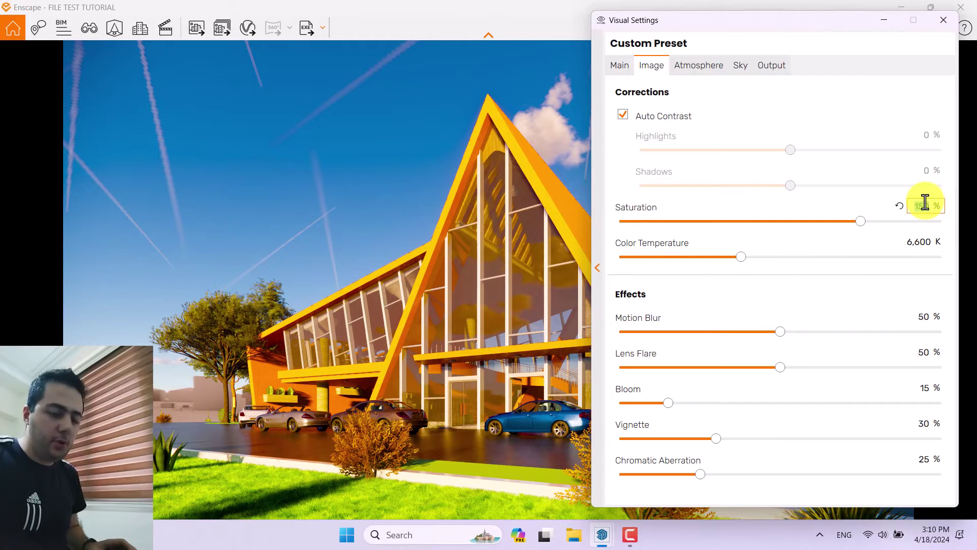
{"action": "key", "text": "Return"}
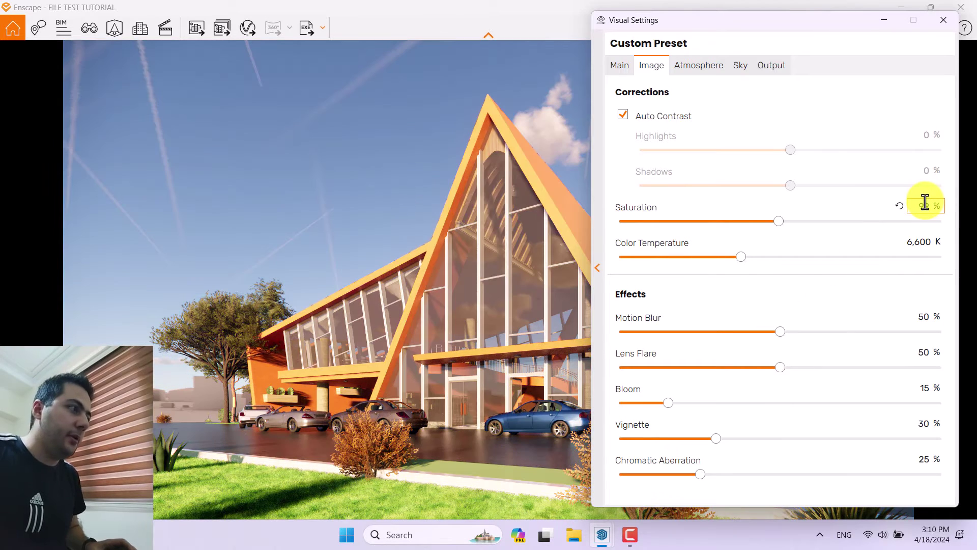
{"action": "left_click", "coordinate": [927, 206]}
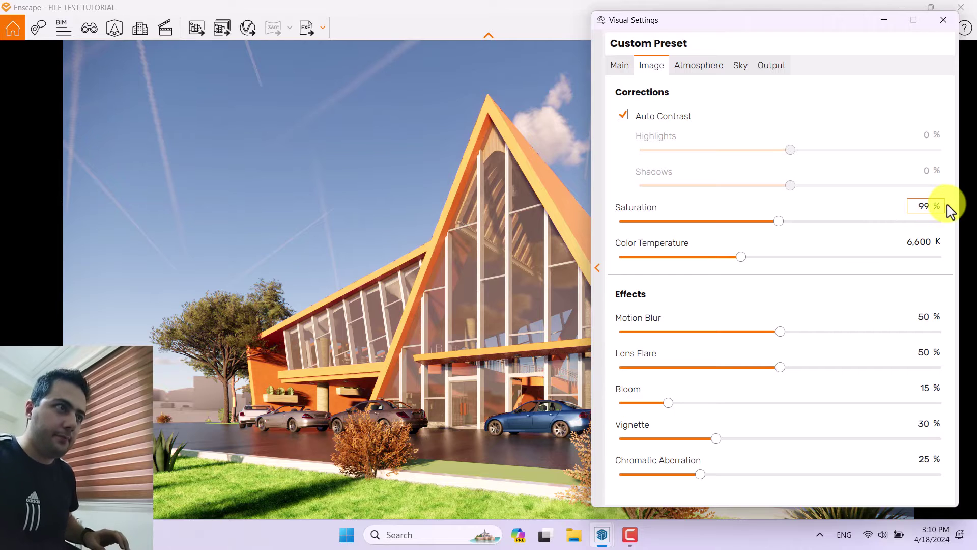
{"action": "left_click", "coordinate": [923, 205]}
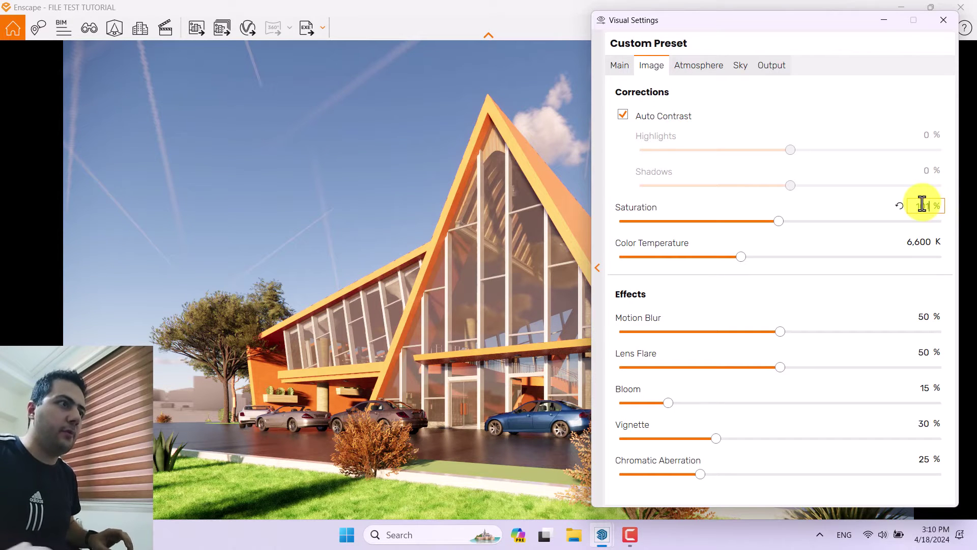
{"action": "type", "text": "101"}
{"action": "key", "text": "Return"}
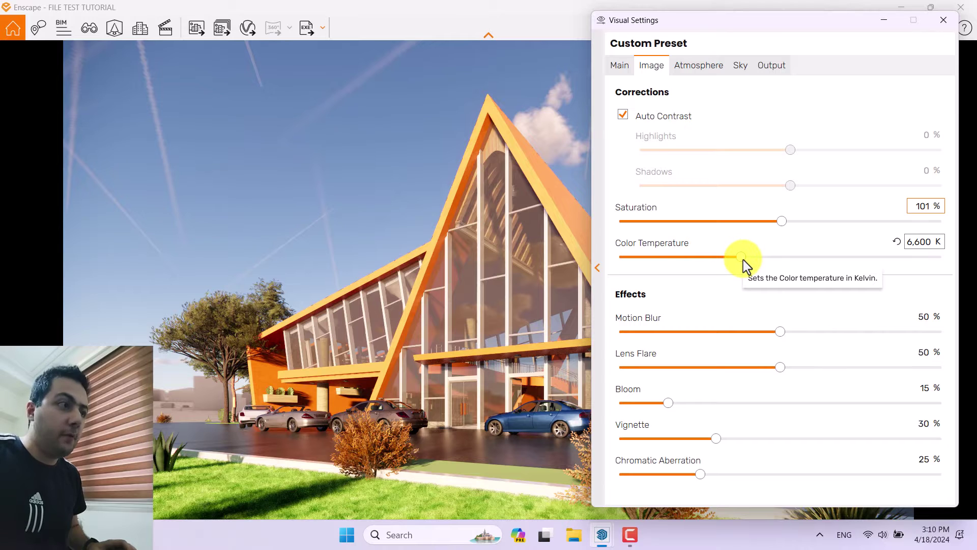
Set colour temperature to 7,000 K and bloom to 4%
{"action": "left_click_drag", "start_coordinate": [742, 258], "coordinate": [650, 258]}
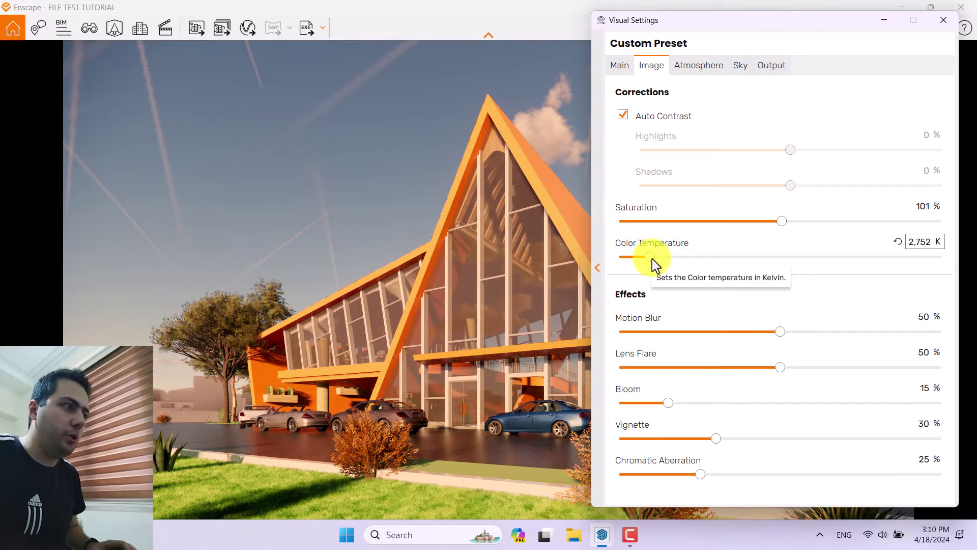
{"action": "left_click_drag", "start_coordinate": [652, 256], "coordinate": [764, 259]}
{"action": "left_click", "coordinate": [933, 241]}
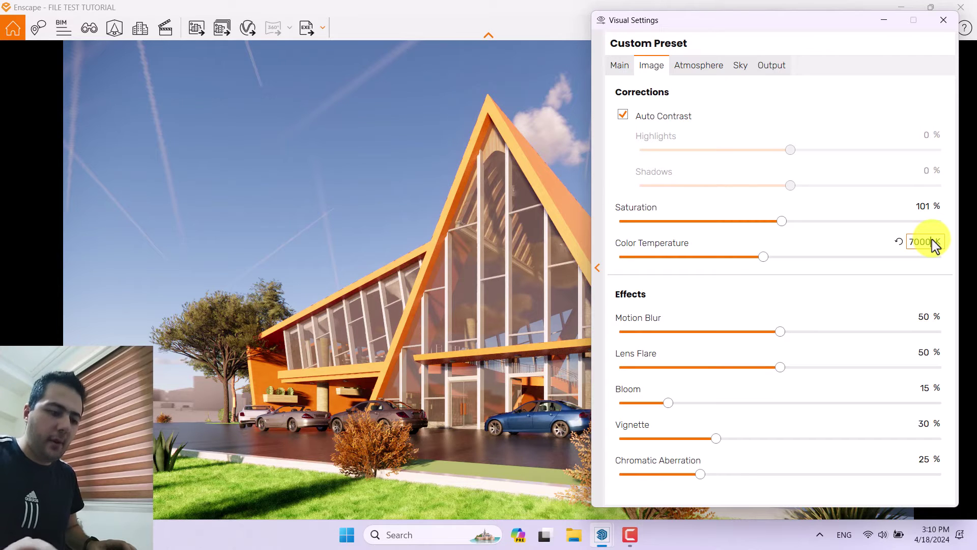
{"action": "key", "text": "Return"}
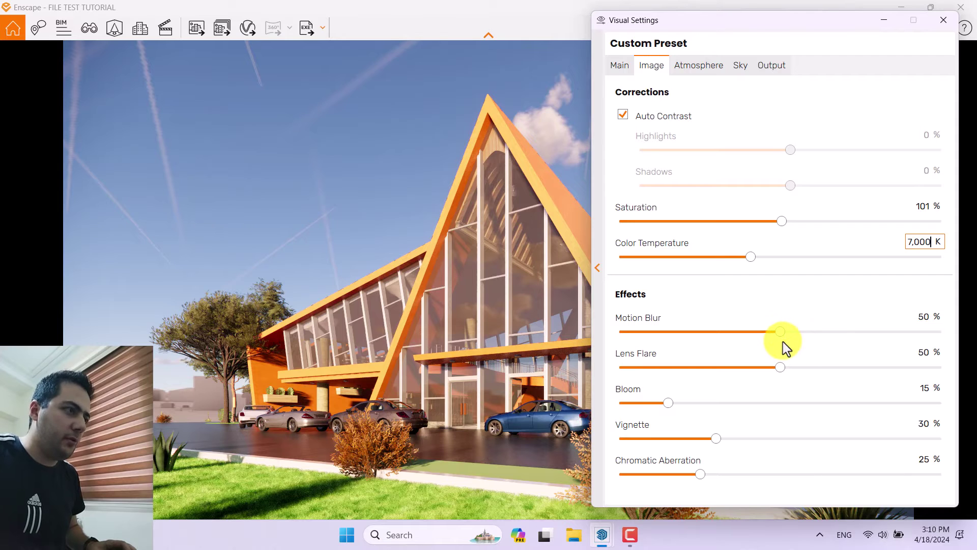
{"action": "left_click", "coordinate": [922, 389]}
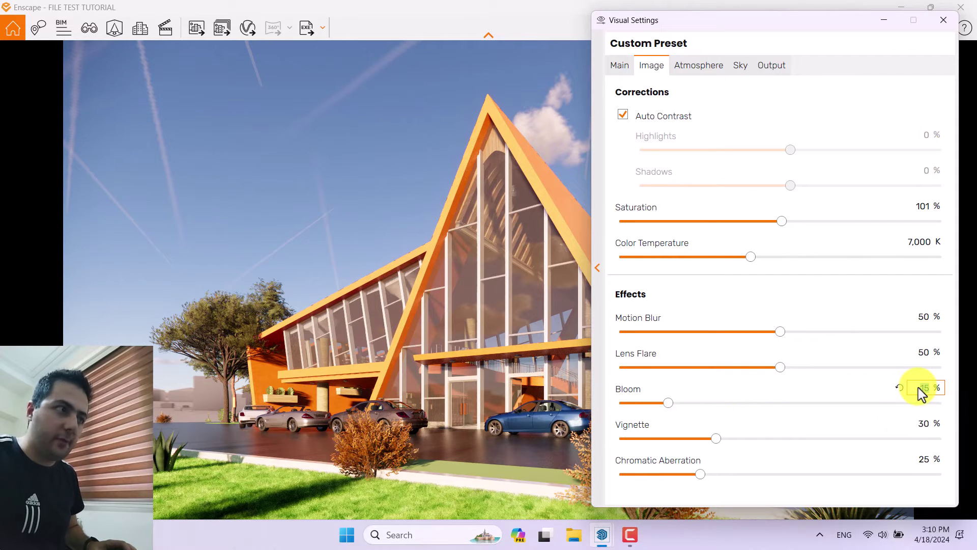
{"action": "type", "text": "4"}
{"action": "key", "text": "Return"}
Set lens flare to 44% and vignette to 56%
{"action": "left_click", "coordinate": [924, 352]}
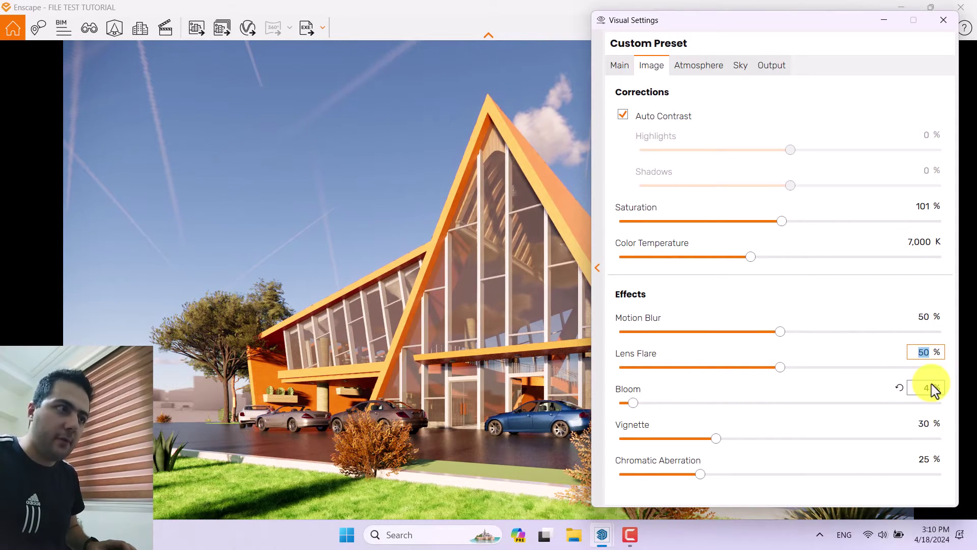
{"action": "type", "text": "44"}
{"action": "left_click", "coordinate": [924, 423]}
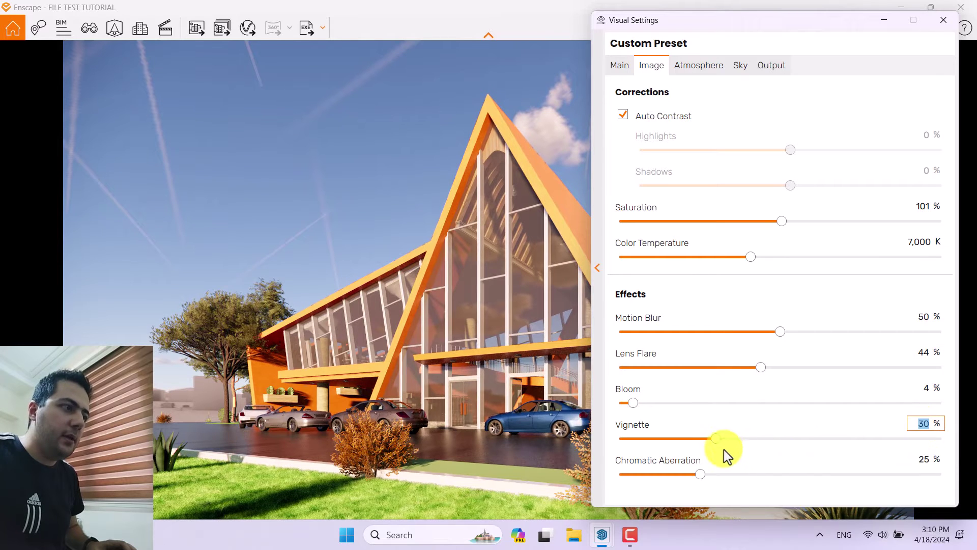
{"action": "left_click_drag", "start_coordinate": [723, 439], "coordinate": [811, 441]}
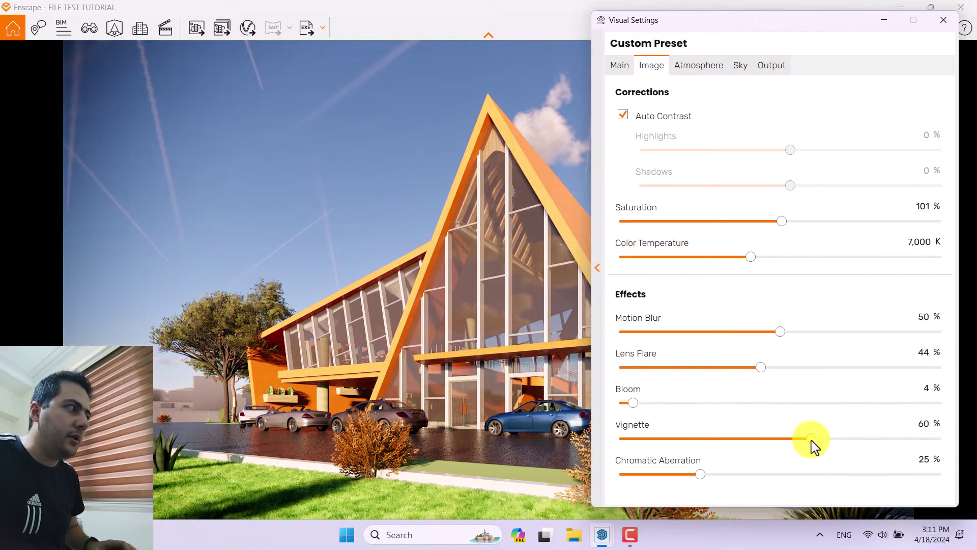
{"action": "left_click", "coordinate": [919, 426]}
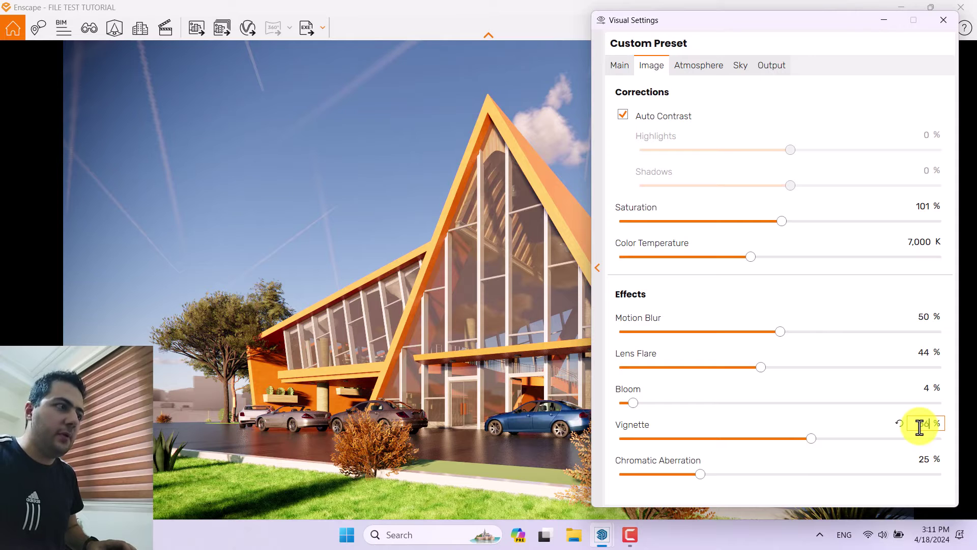
{"action": "type", "text": "56"}
{"action": "left_click", "coordinate": [925, 460]}
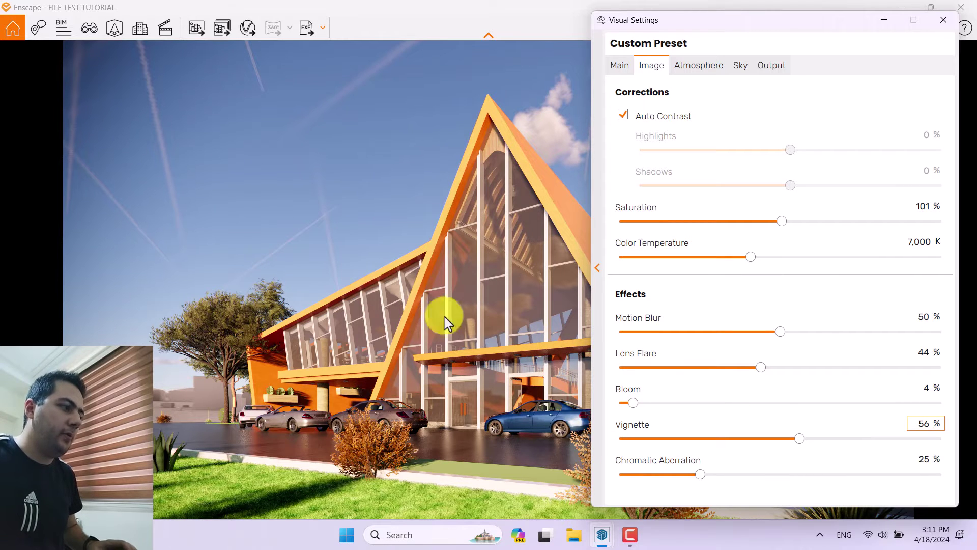
Zoom into the gable and preview chromatic aberration at 100%
{"action": "left_click", "coordinate": [386, 315]}
{"action": "scroll", "coordinate": [385, 316], "scroll_direction": "up", "scroll_amount": 3}
{"action": "scroll", "coordinate": [385, 315], "scroll_direction": "up", "scroll_amount": 5}
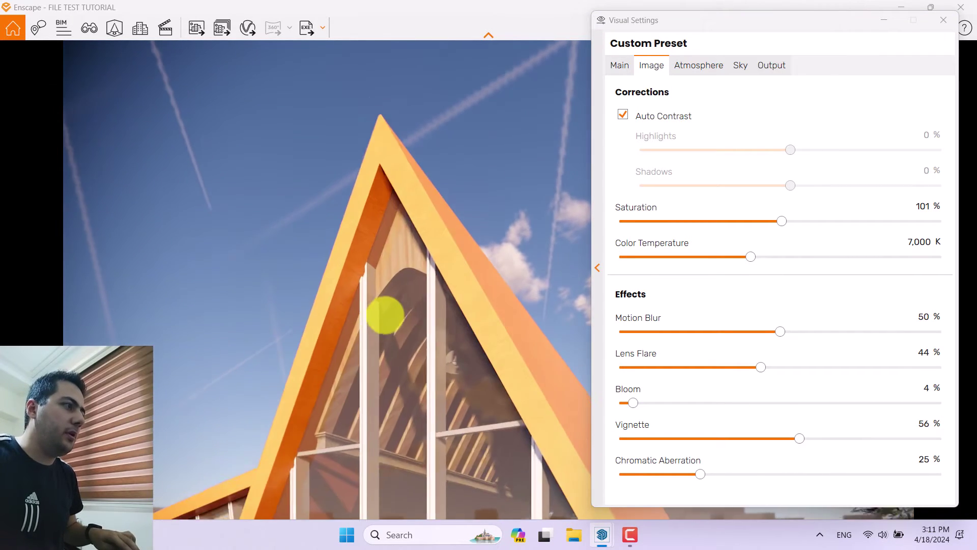
{"action": "scroll", "coordinate": [414, 185], "scroll_direction": "up", "scroll_amount": 3}
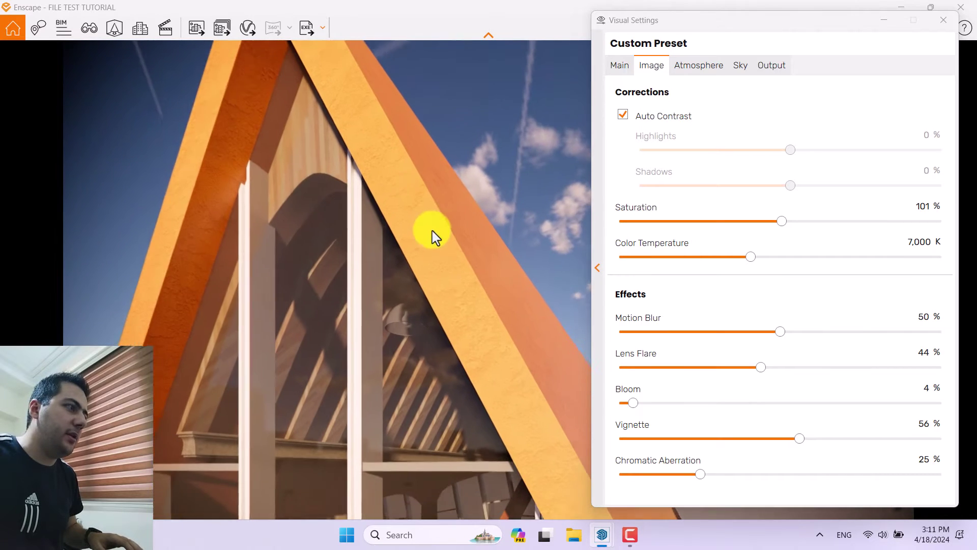
{"action": "left_click_drag", "start_coordinate": [698, 473], "coordinate": [964, 465]}
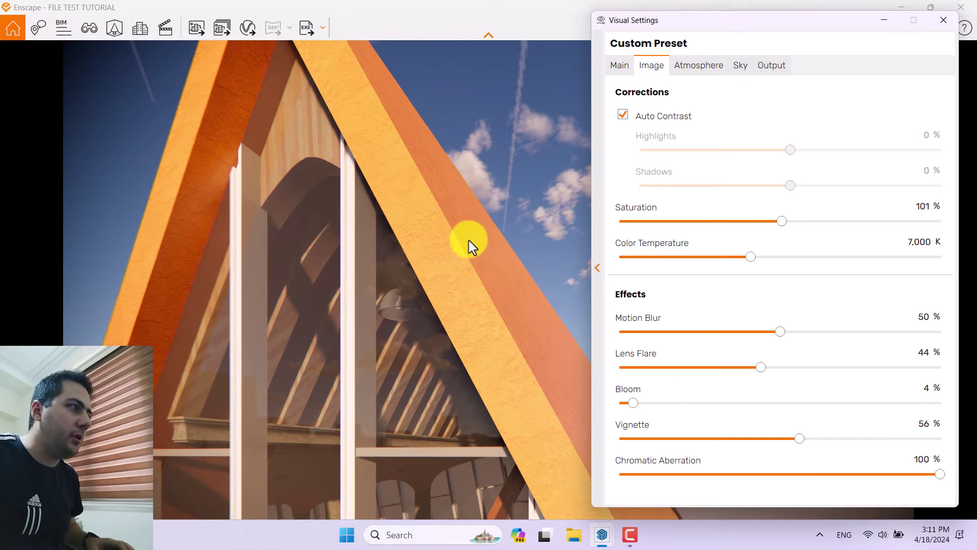
{"action": "left_click", "coordinate": [462, 196]}
{"action": "scroll", "coordinate": [463, 195], "scroll_direction": "up", "scroll_amount": 3}
{"action": "left_click_drag", "start_coordinate": [466, 197], "coordinate": [467, 197]}
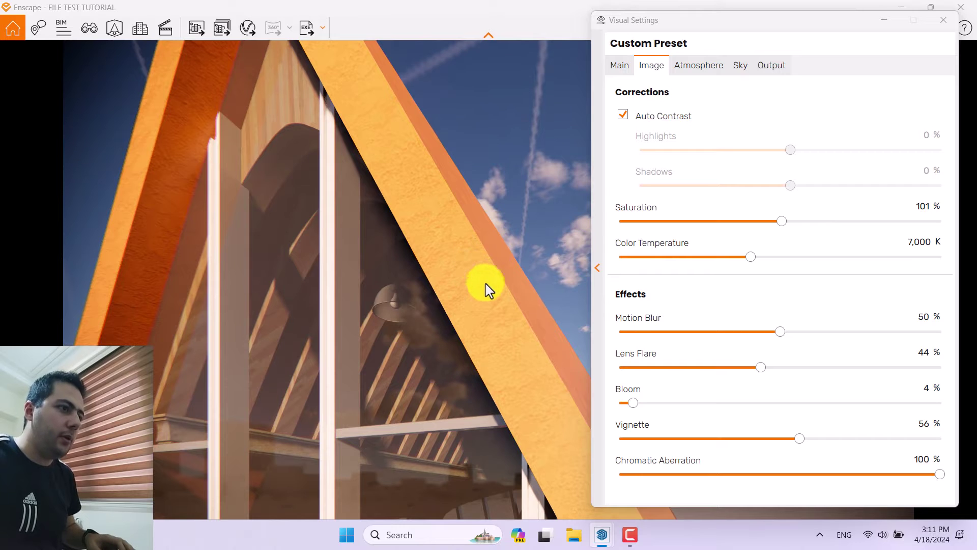
Set chromatic aberration to 36% and restore the Enscape scene 1 view
{"action": "left_click", "coordinate": [923, 459]}
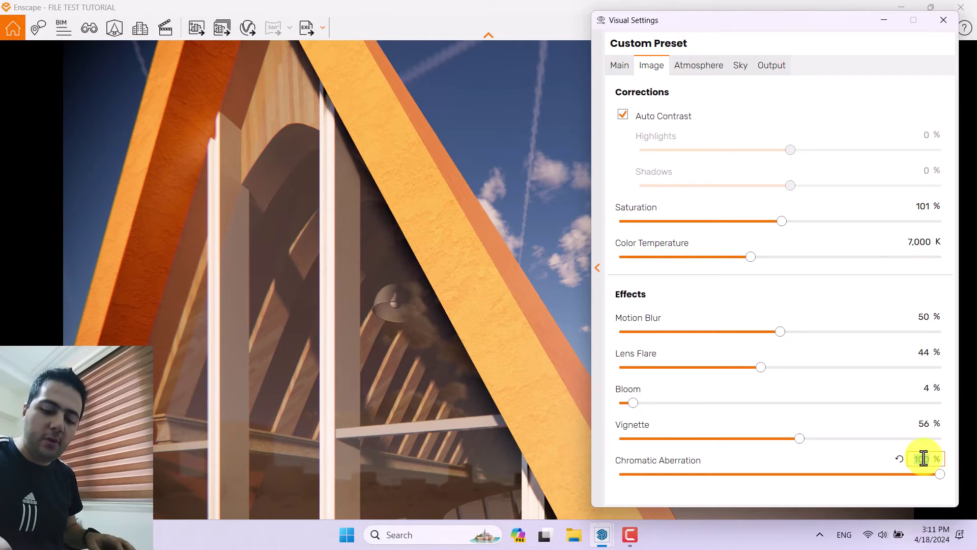
{"action": "type", "text": "36"}
{"action": "key", "text": "Return"}
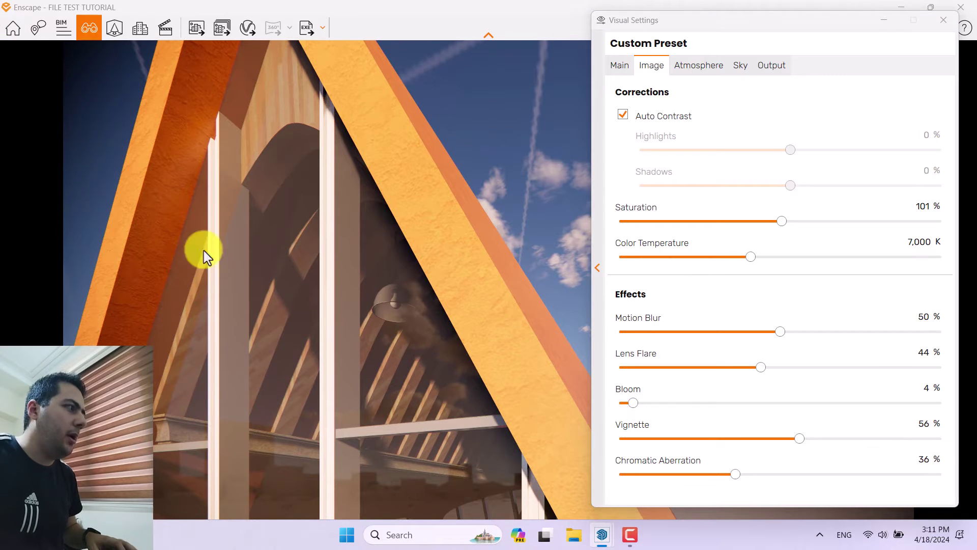
{"action": "key", "text": "v"}
{"action": "left_click", "coordinate": [81, 192]}
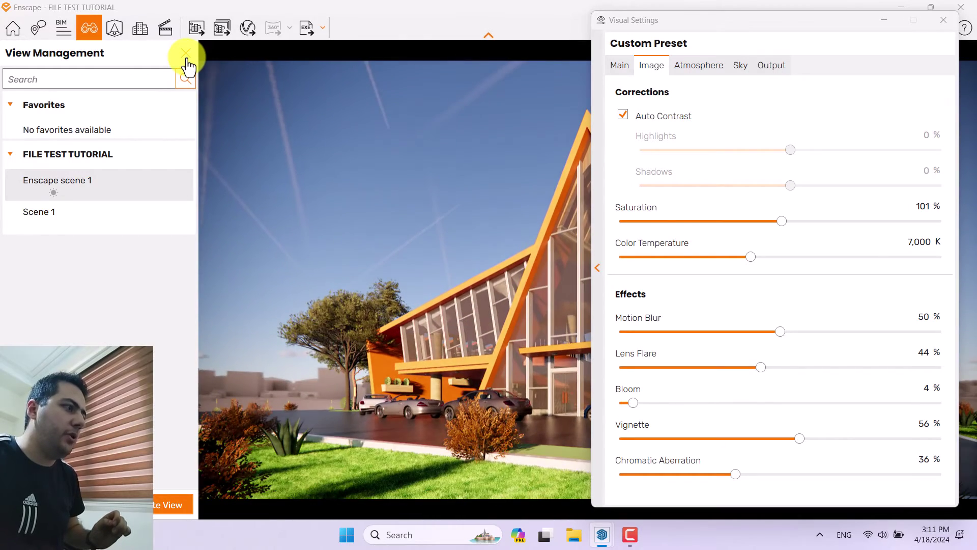
Close the saved views and set Outlines to 17% on the Main tab
{"action": "left_click", "coordinate": [186, 54]}
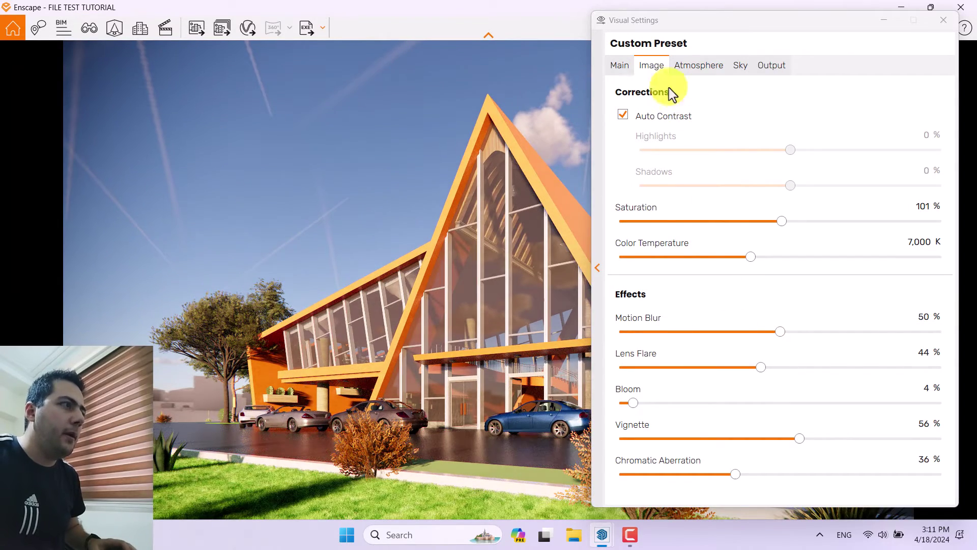
{"action": "left_click", "coordinate": [627, 73]}
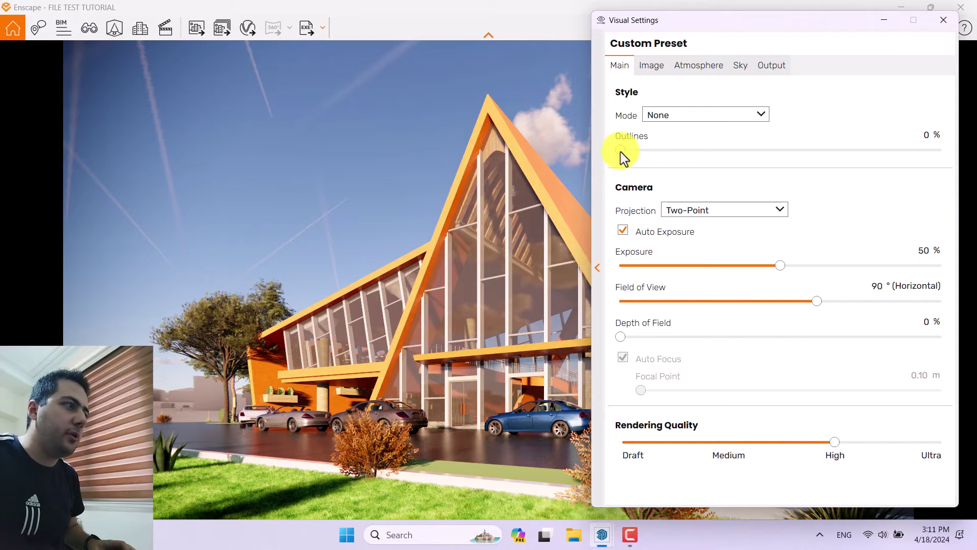
{"action": "left_click_drag", "start_coordinate": [621, 151], "coordinate": [667, 148]}
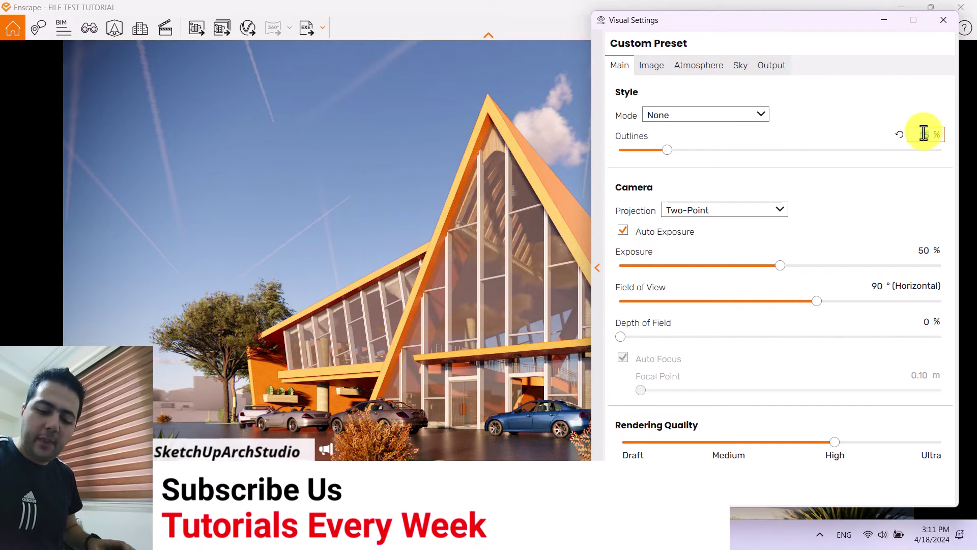
{"action": "type", "text": "7"}
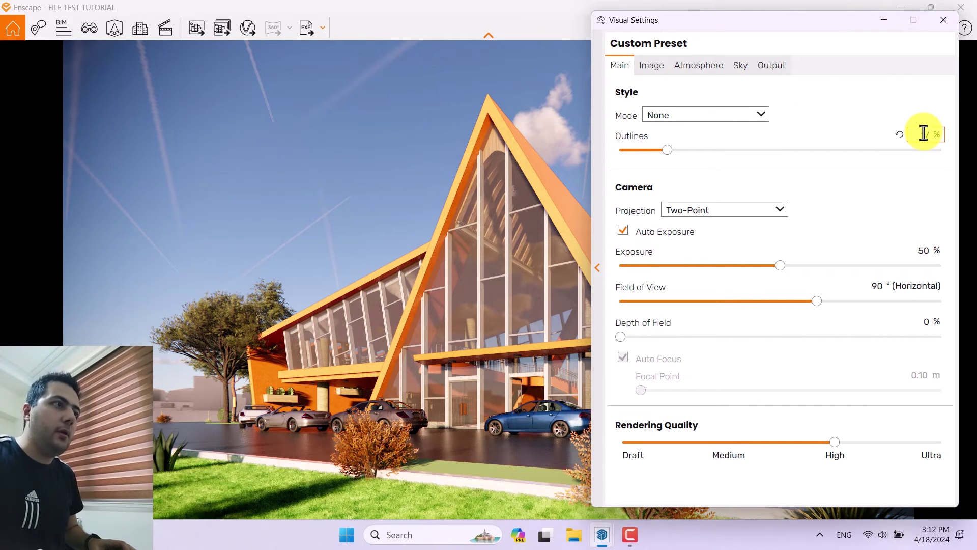
{"action": "key", "text": "Return"}
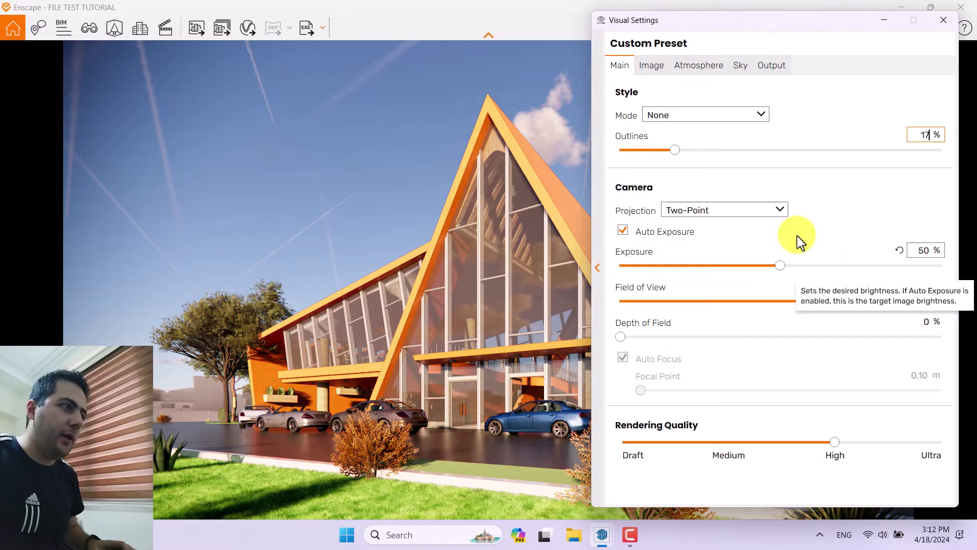
Raise exposure to 56%, leaving auto exposure switched on
{"action": "left_click", "coordinate": [625, 230]}
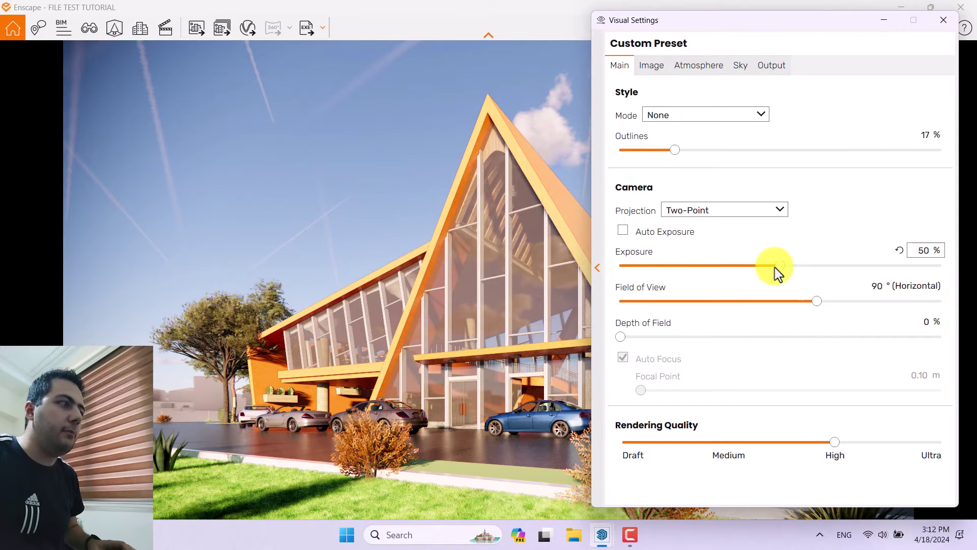
{"action": "left_click_drag", "start_coordinate": [780, 267], "coordinate": [792, 268]}
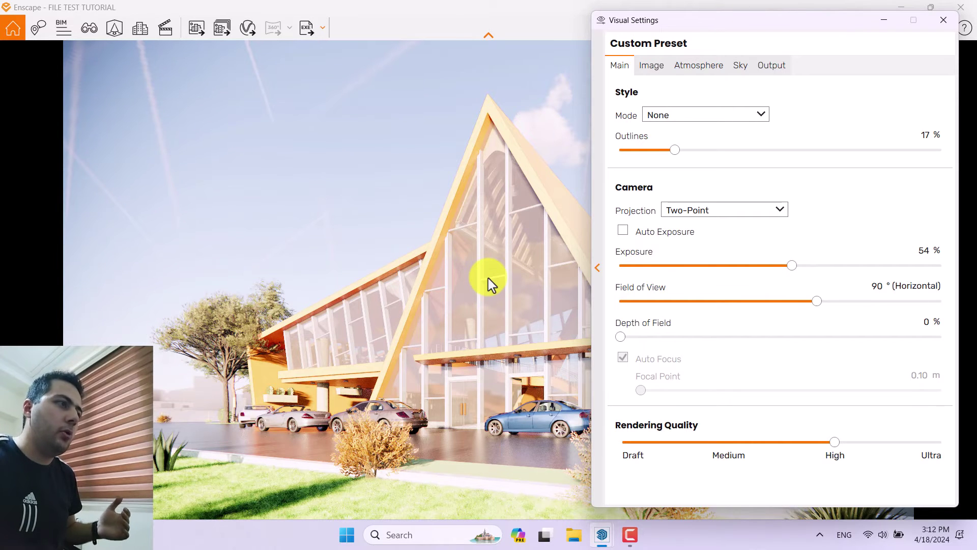
{"action": "left_click", "coordinate": [623, 232]}
{"action": "left_click", "coordinate": [926, 252]}
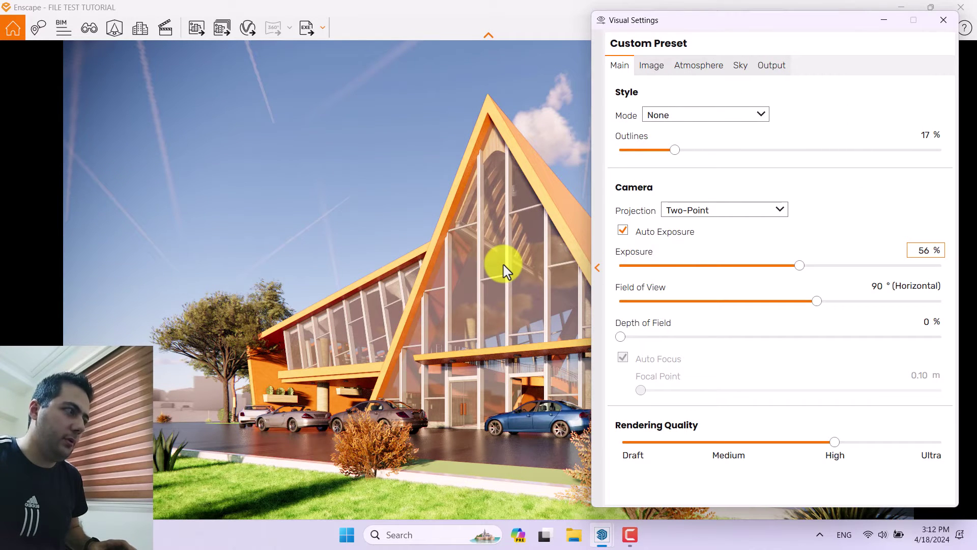
{"action": "left_click", "coordinate": [651, 66]}
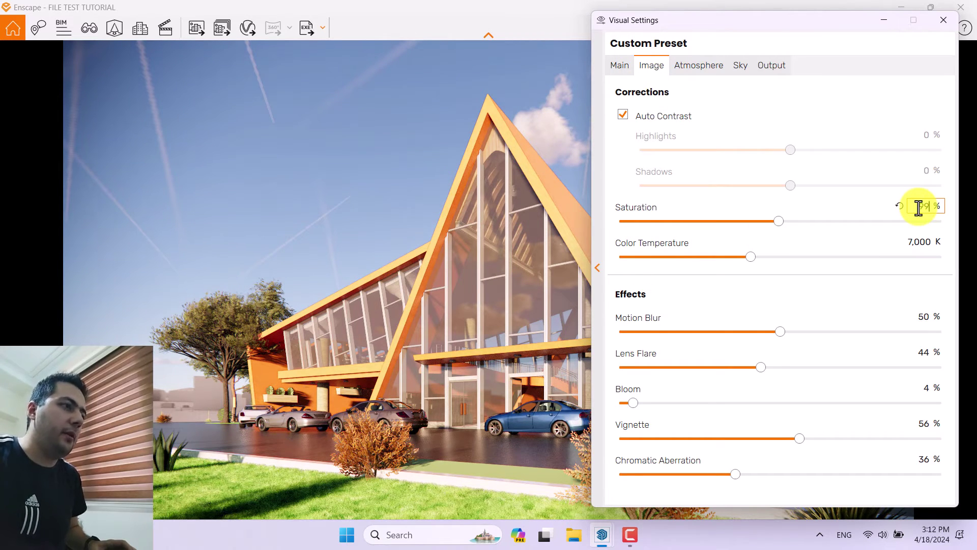
Lower saturation to 98% on the Image tab
{"action": "left_click_drag", "start_coordinate": [776, 223], "coordinate": [762, 224]}
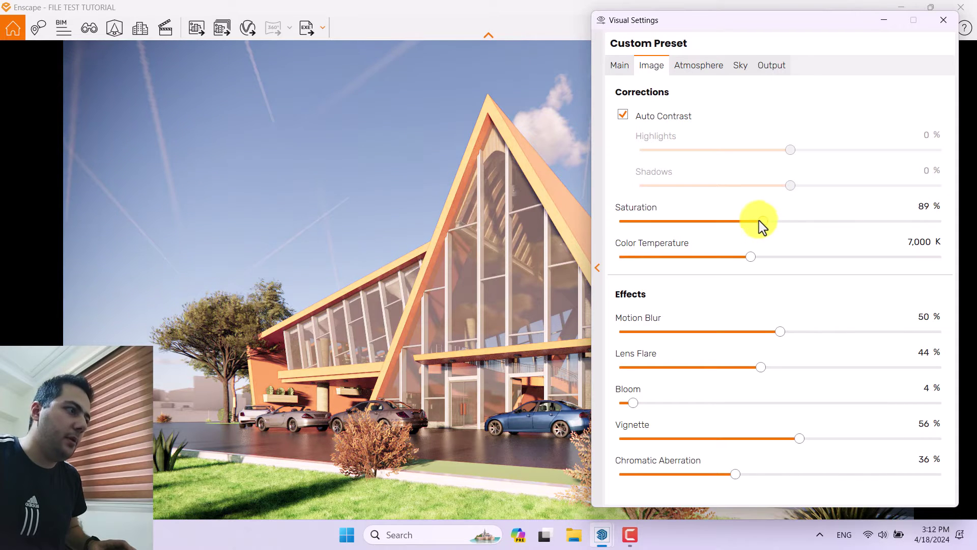
{"action": "double_click", "coordinate": [925, 211]}
{"action": "type", "text": "98"}
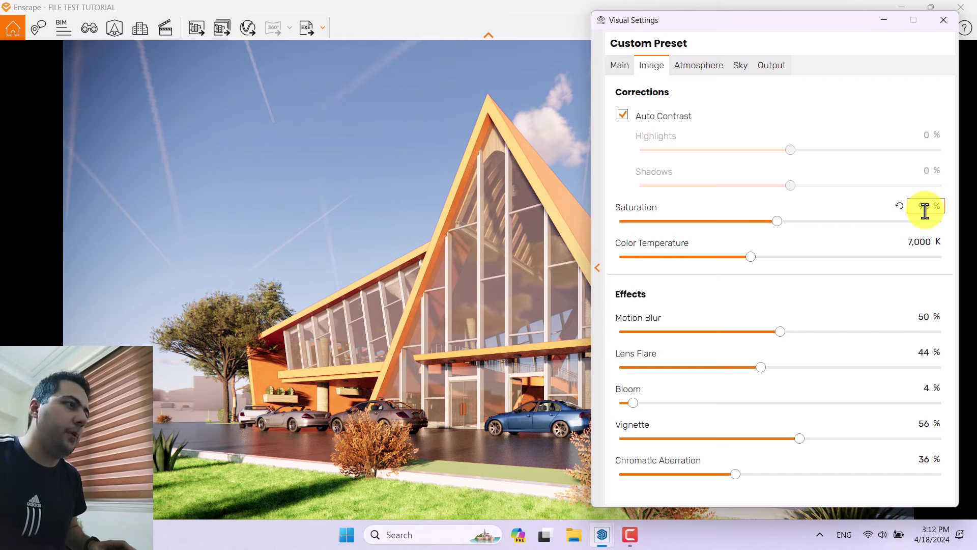
{"action": "key", "text": "Return"}
Narrow the field of view to 61°, then close Visual Settings and bring up saved views
{"action": "left_click", "coordinate": [628, 69]}
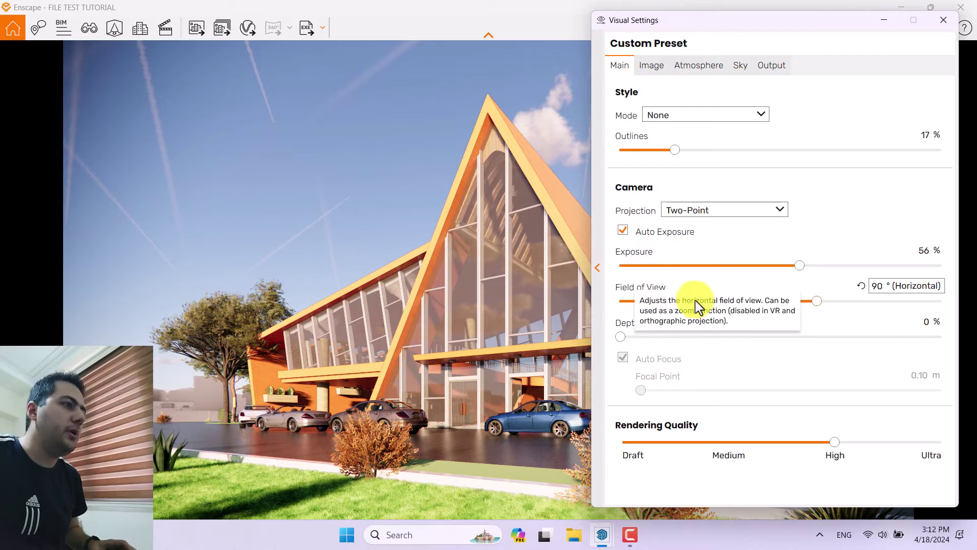
{"action": "left_click_drag", "start_coordinate": [816, 305], "coordinate": [744, 296]}
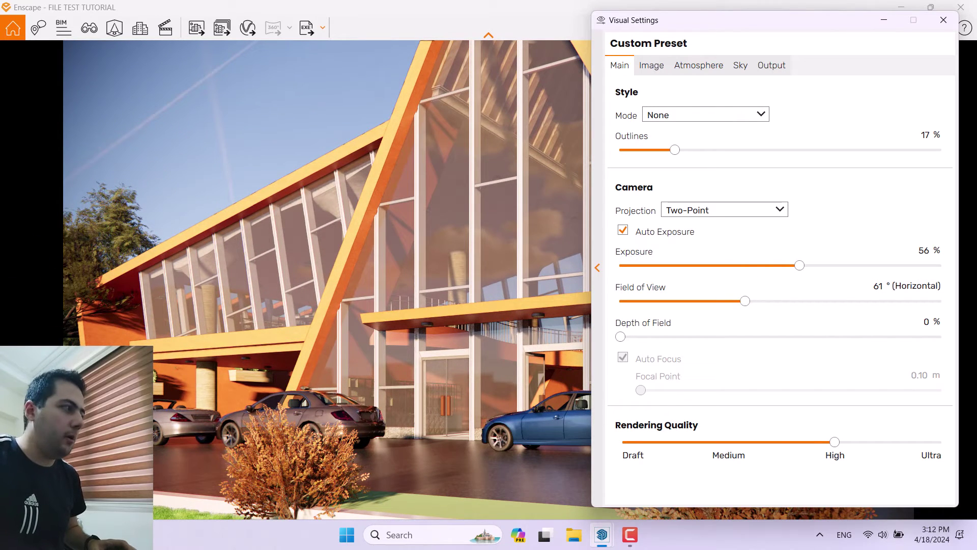
{"action": "left_click", "coordinate": [883, 289]}
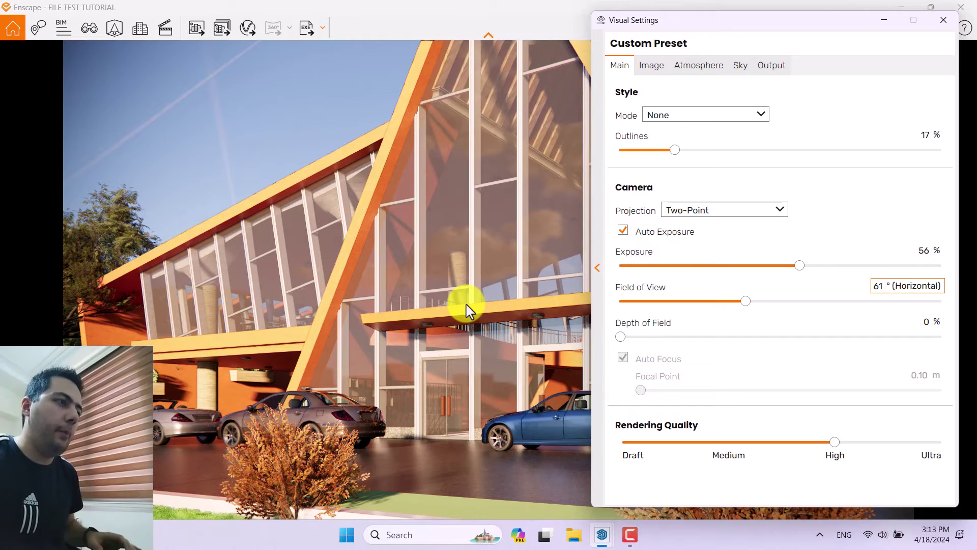
{"action": "left_click", "coordinate": [944, 20]}
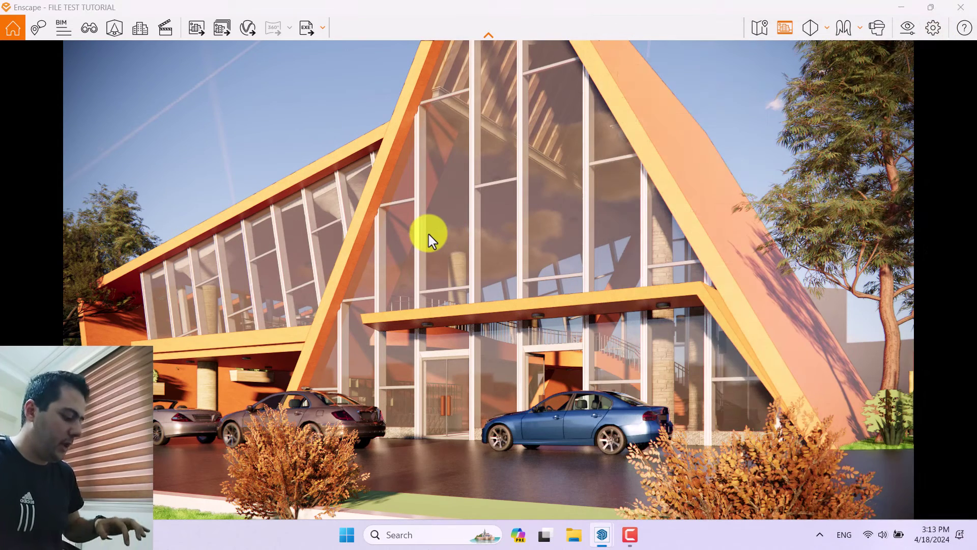
{"action": "key", "text": "v"}
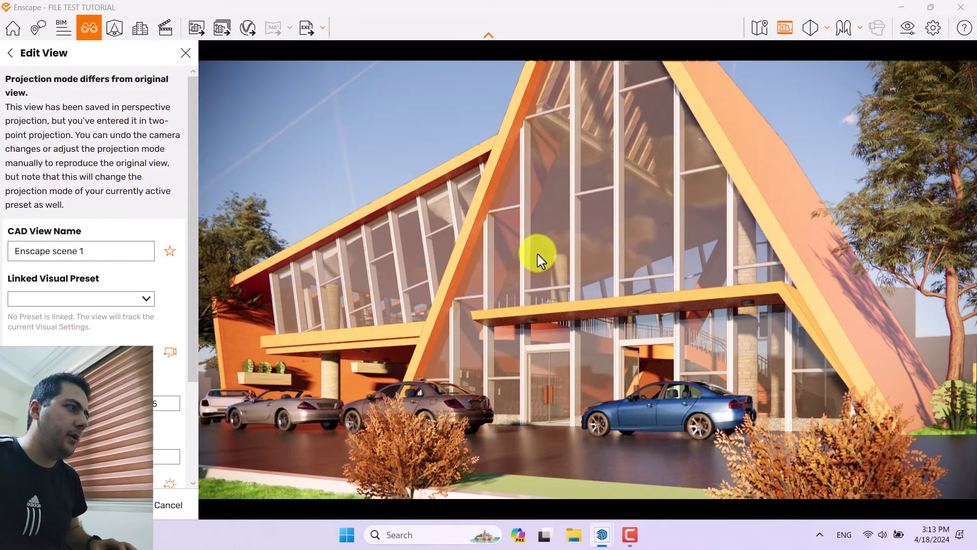
Move the camera toward the orange A-frame and reopen Visual Settings on the Main tab
{"action": "left_click_drag", "start_coordinate": [540, 260], "coordinate": [537, 251]}
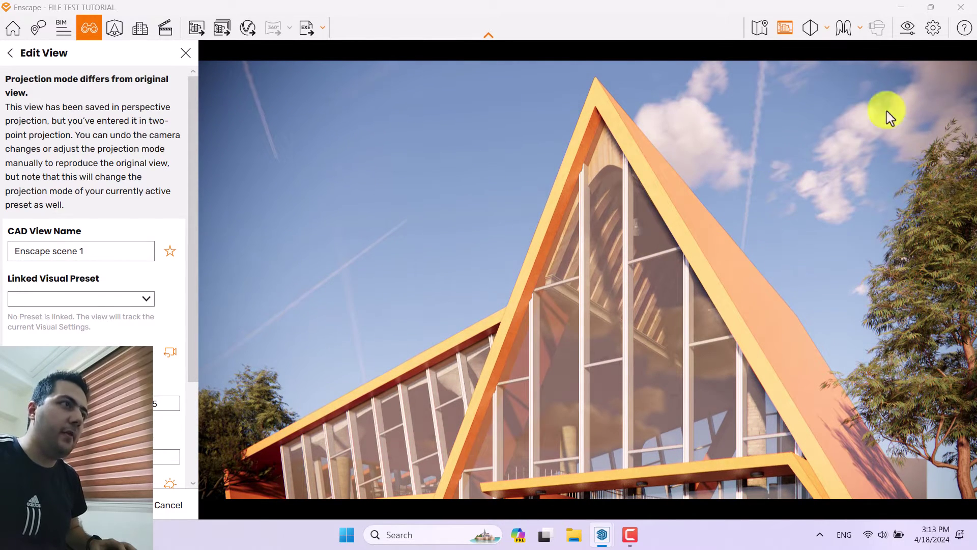
{"action": "left_click", "coordinate": [909, 30]}
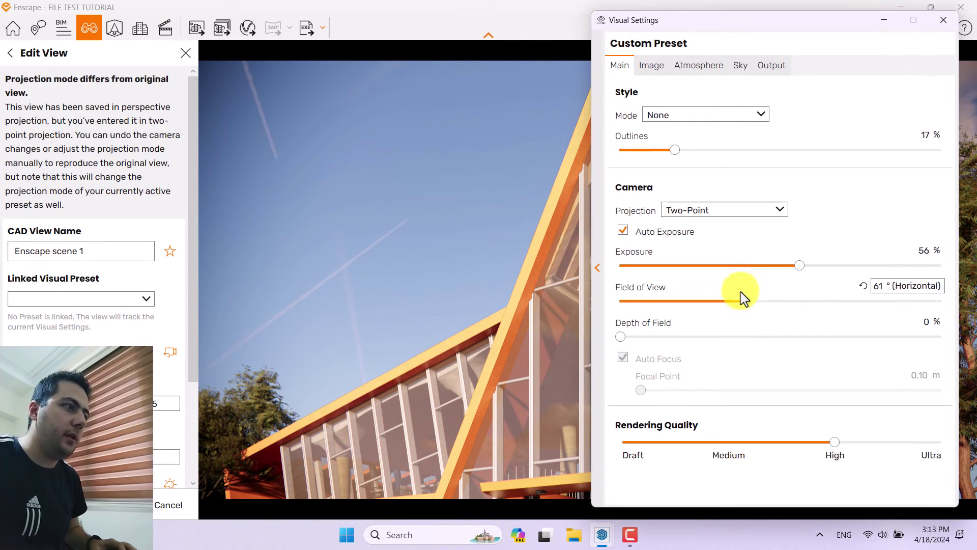
Widen the field of view to 73°
{"action": "left_click_drag", "start_coordinate": [748, 305], "coordinate": [779, 304]}
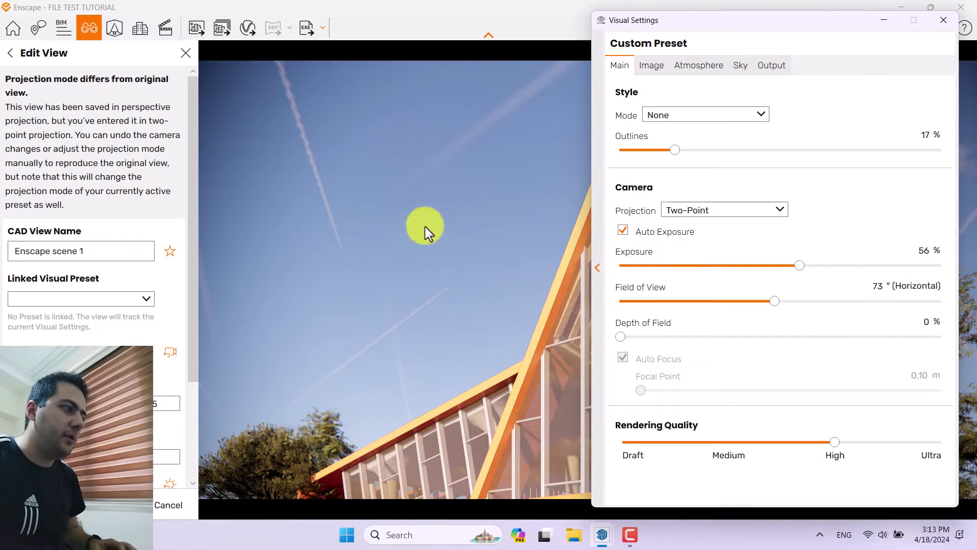
{"action": "left_click_drag", "start_coordinate": [370, 421], "coordinate": [491, 343]}
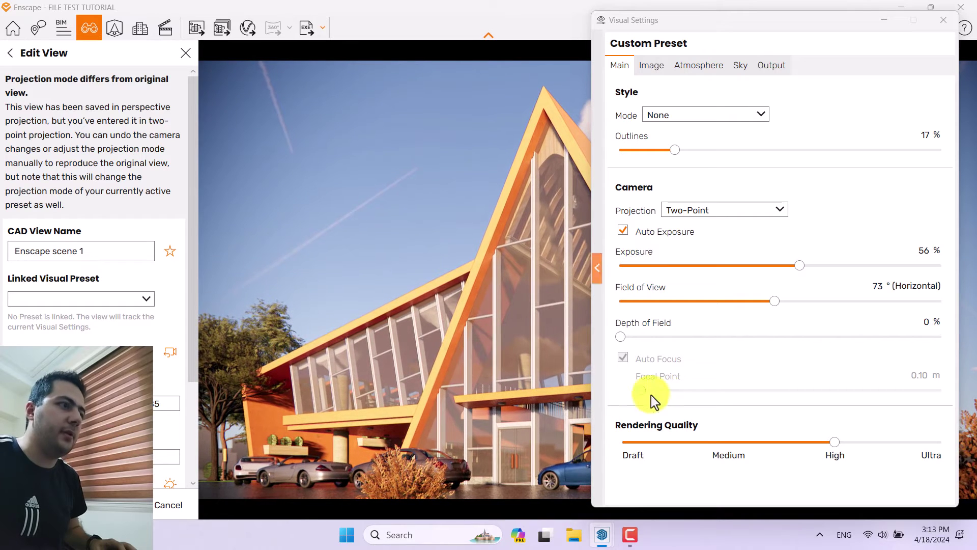
{"action": "left_click", "coordinate": [876, 286]}
{"action": "key", "text": "BackSpace"}
{"action": "type", "text": "3"}
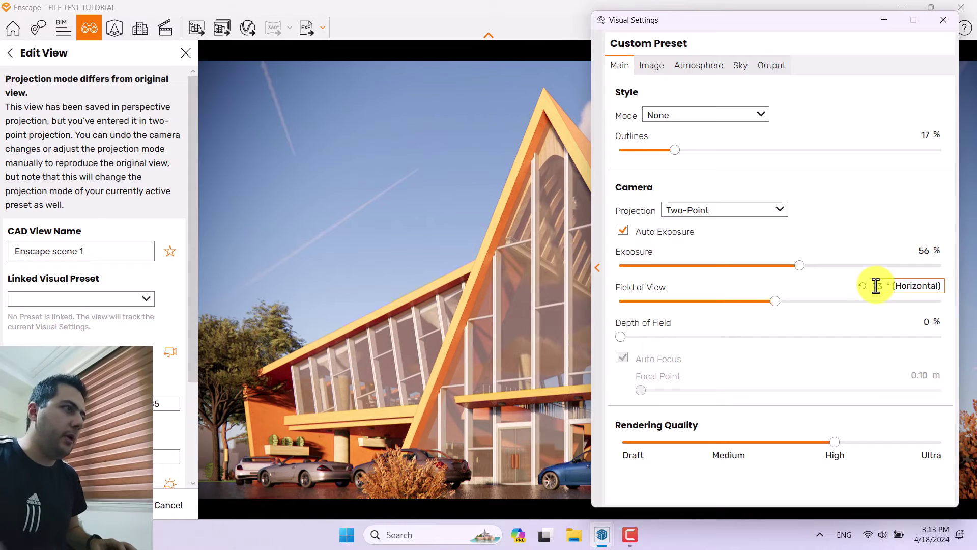
{"action": "left_click", "coordinate": [242, 461]}
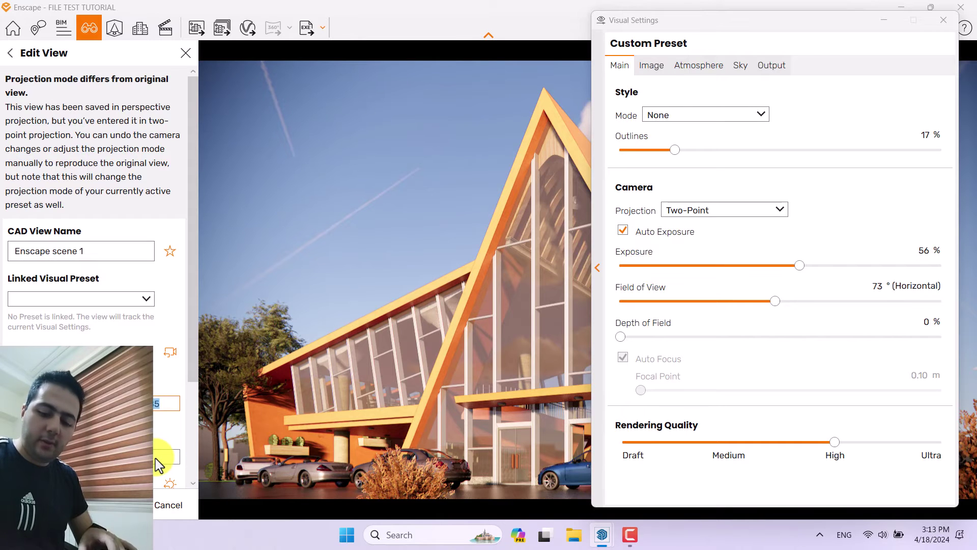
Re-save the Enscape scene 1 view with the 73° field of view and close View Management
{"action": "type", "text": "00"}
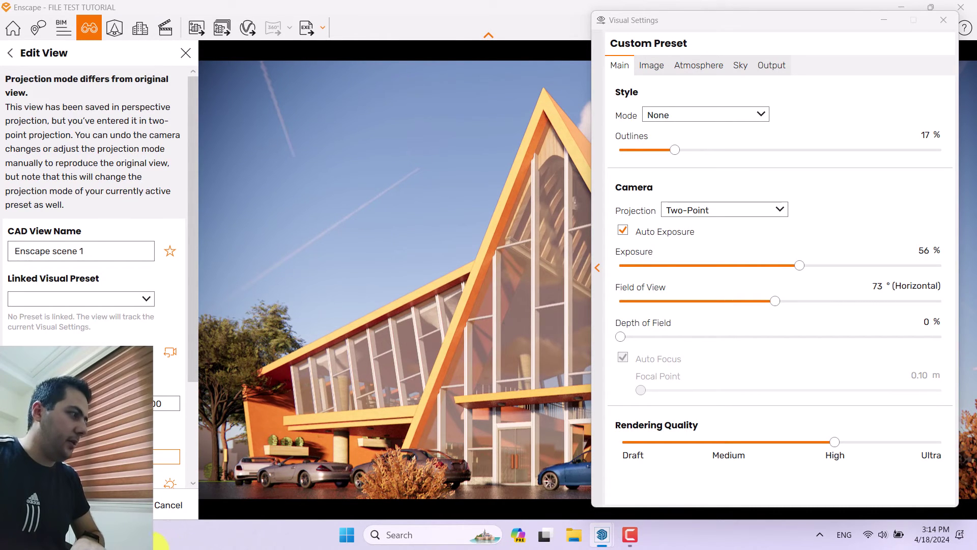
{"action": "left_click", "coordinate": [145, 506]}
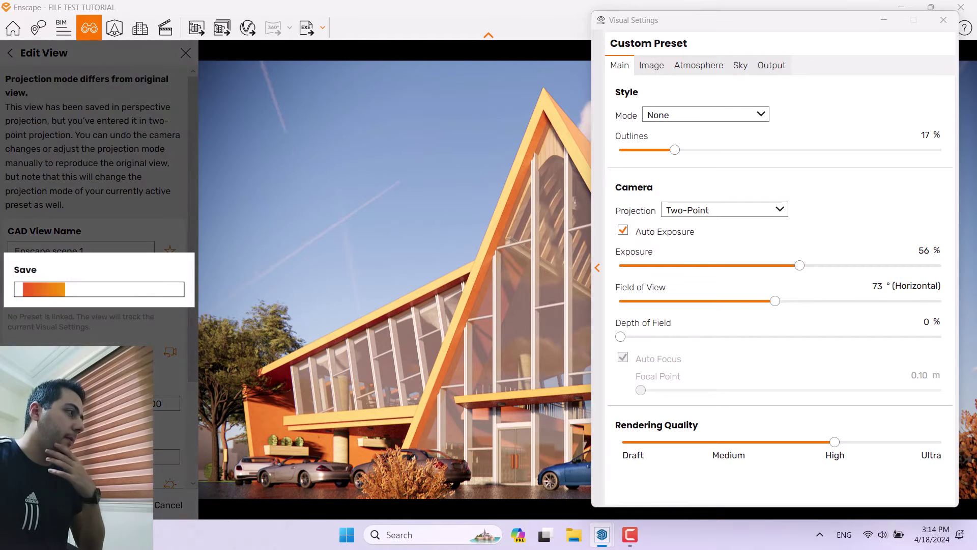
{"action": "left_click", "coordinate": [111, 188]}
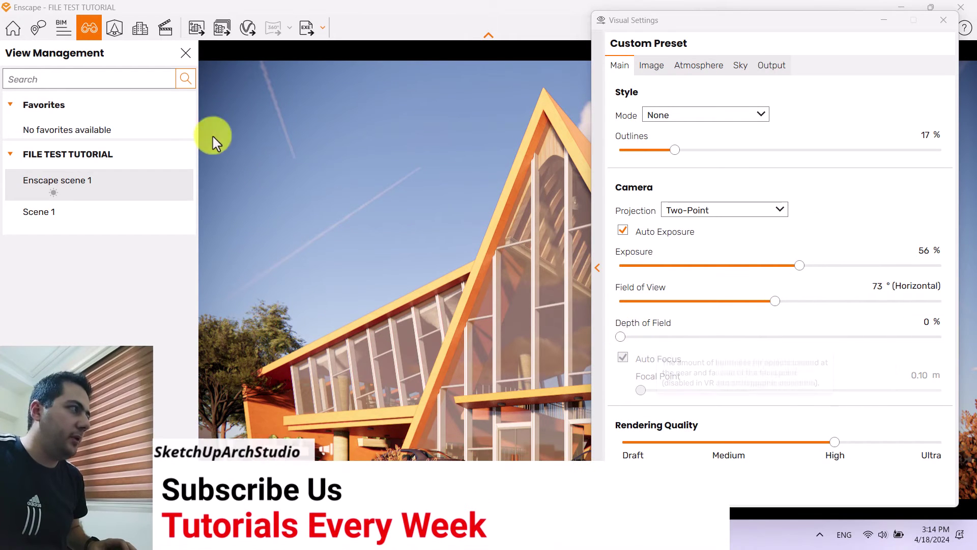
{"action": "left_click", "coordinate": [186, 54]}
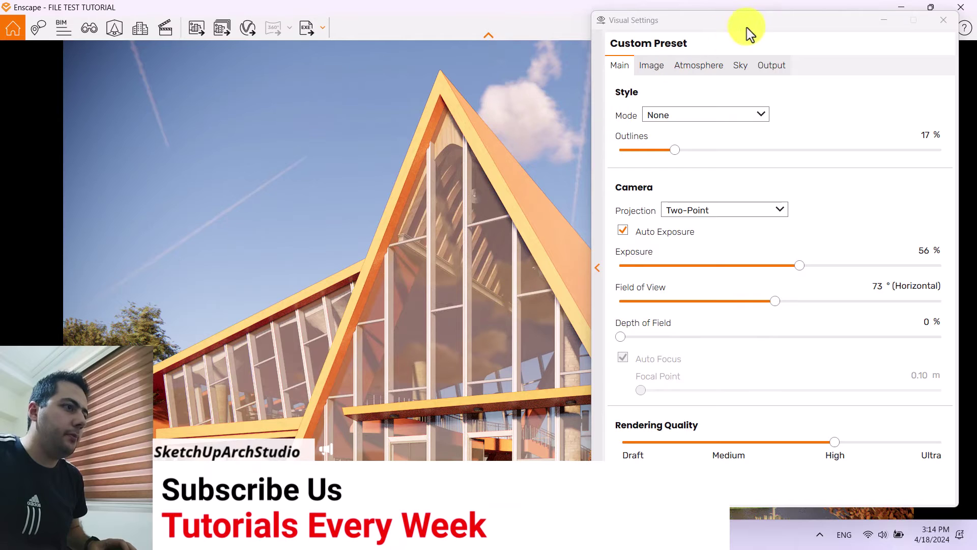
Set depth of field to 11%, turn off auto focus, and fix the focal point at 25.30 m
{"action": "left_click_drag", "start_coordinate": [746, 28], "coordinate": [544, 61]}
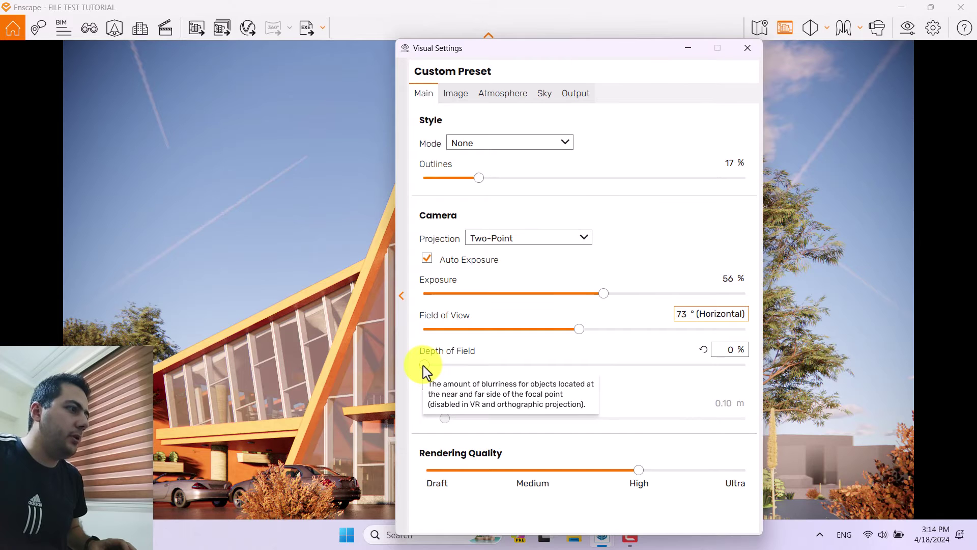
{"action": "left_click_drag", "start_coordinate": [441, 365], "coordinate": [467, 365]}
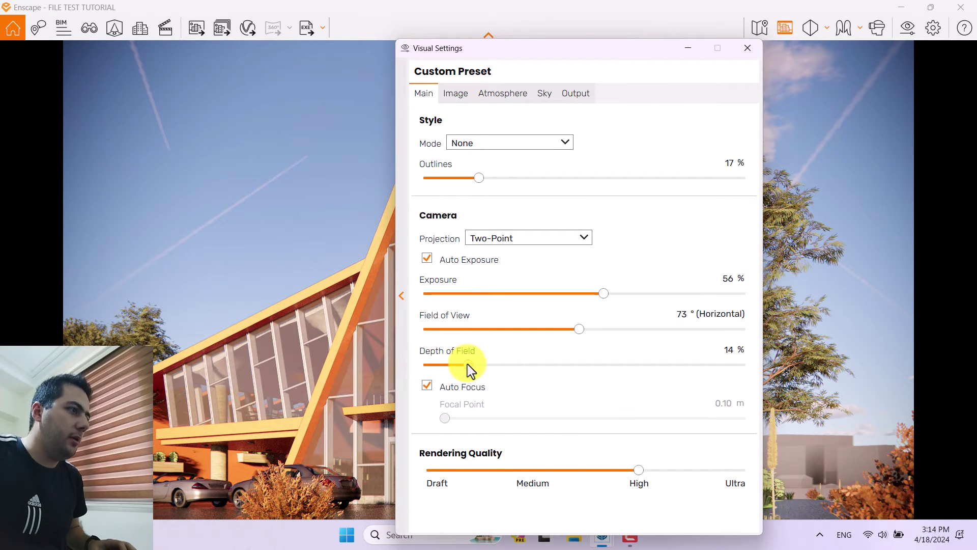
{"action": "left_click_drag", "start_coordinate": [600, 64], "coordinate": [809, 42]}
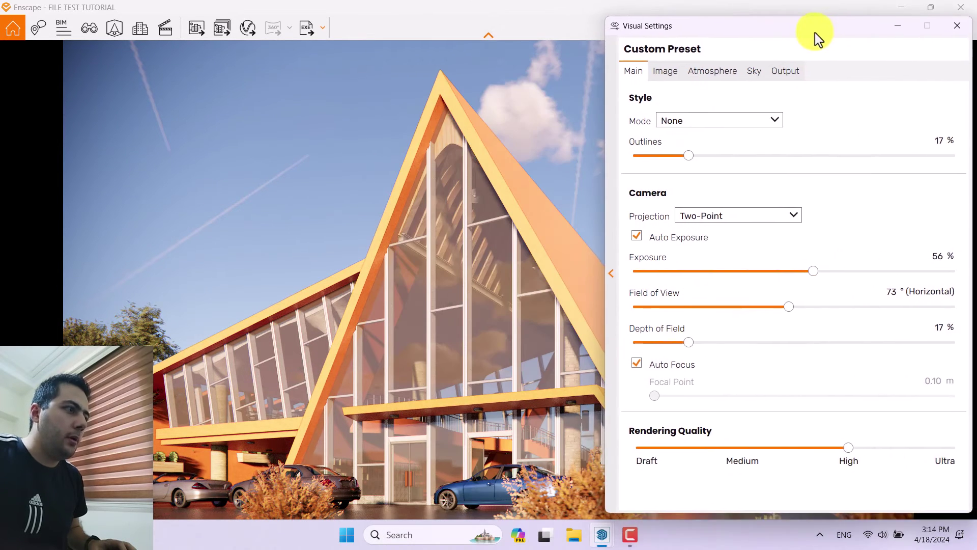
{"action": "left_click", "coordinate": [643, 366]}
{"action": "left_click_drag", "start_coordinate": [784, 396], "coordinate": [896, 397]}
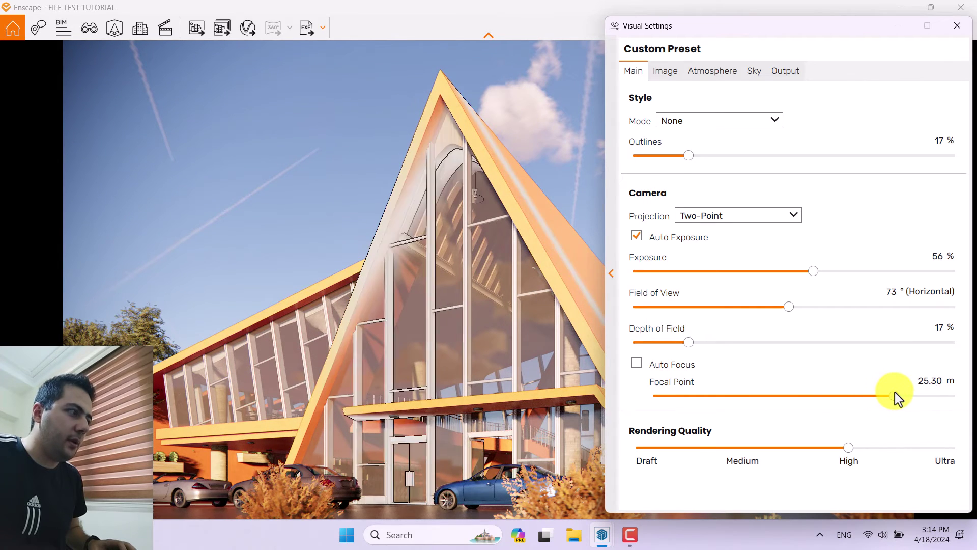
{"action": "left_click", "coordinate": [925, 385]}
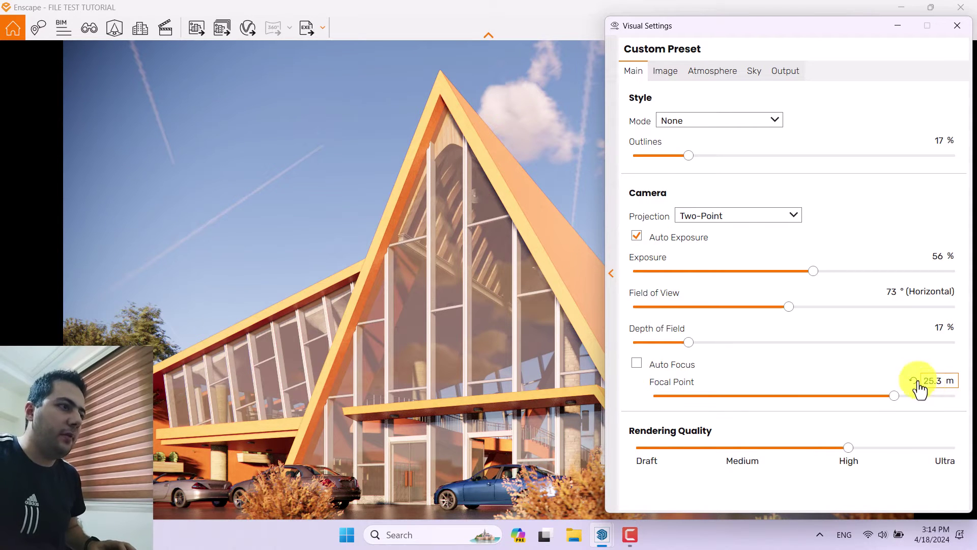
{"action": "left_click", "coordinate": [941, 331]}
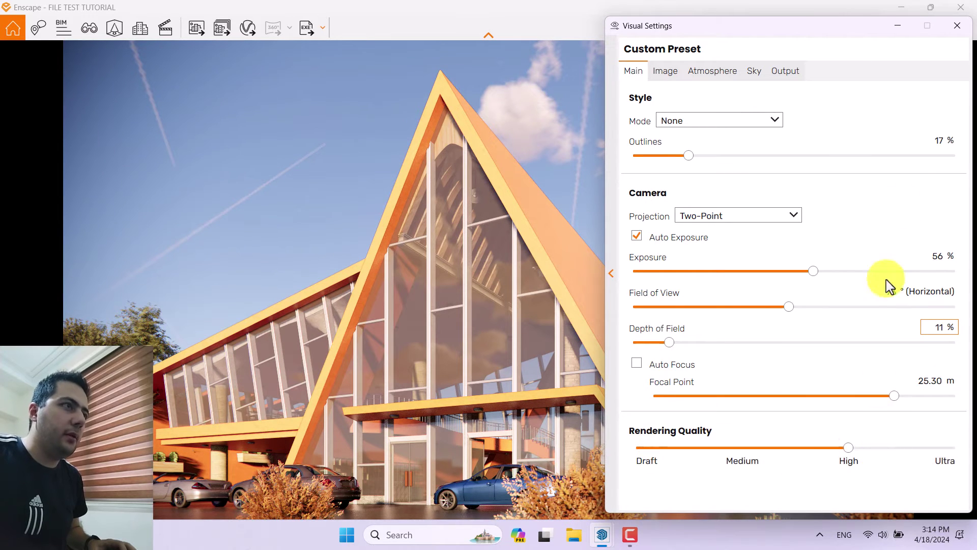
Close Visual Settings, reframe the building, and snap Enscape to the right half of the screen
{"action": "left_click", "coordinate": [956, 26]}
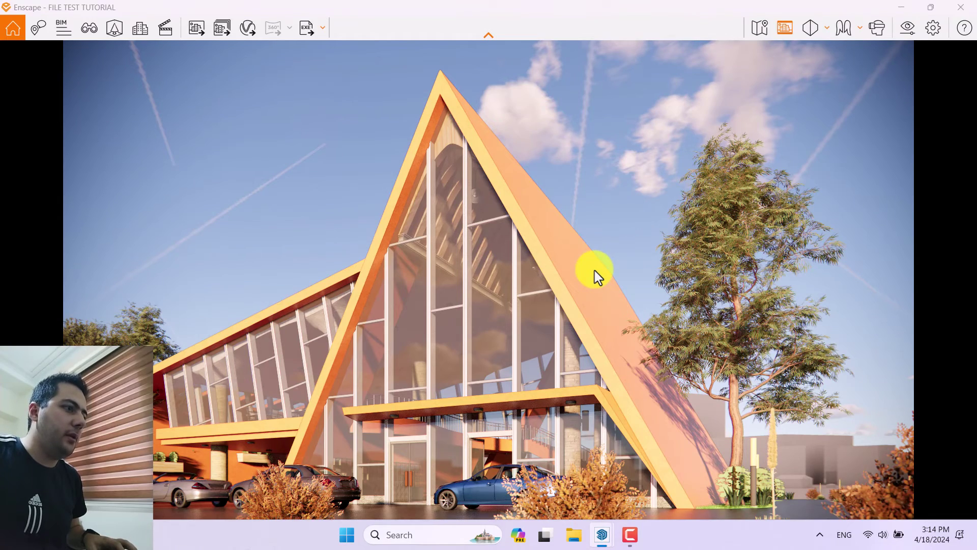
{"action": "left_click_drag", "start_coordinate": [598, 277], "coordinate": [593, 268]}
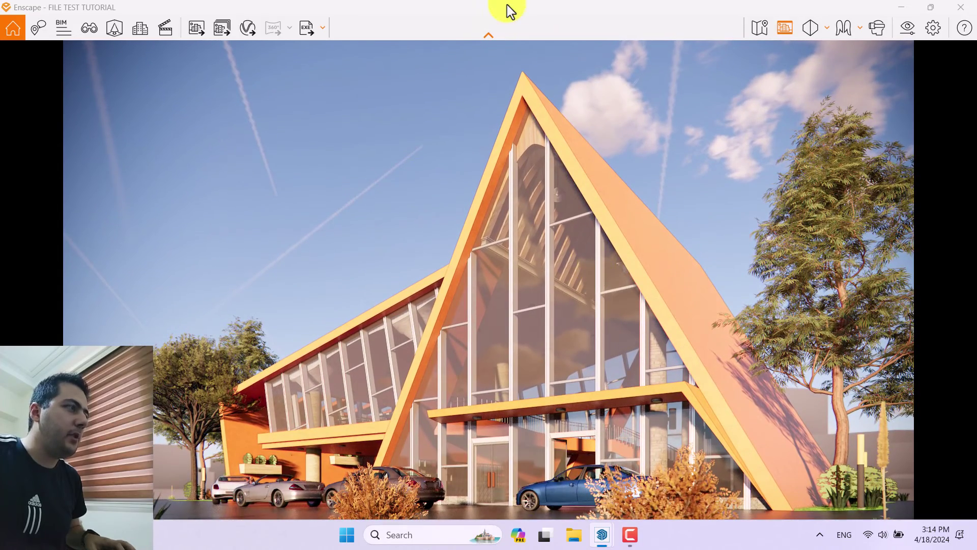
{"action": "left_click_drag", "start_coordinate": [507, 5], "coordinate": [974, 211]}
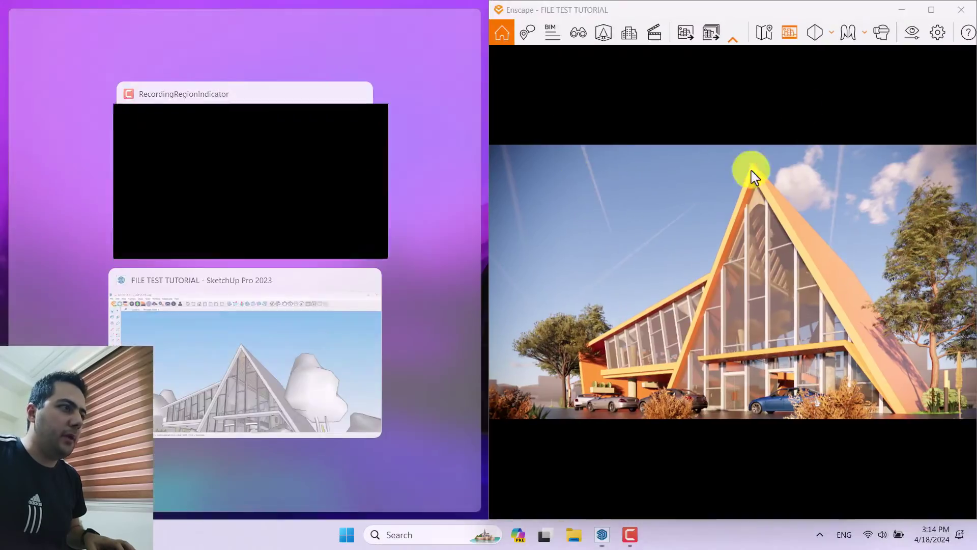
Put SketchUp on the left half and orbit to a higher view of the site
{"action": "left_click", "coordinate": [283, 360]}
{"action": "scroll", "coordinate": [283, 331], "scroll_direction": "up", "scroll_amount": 3}
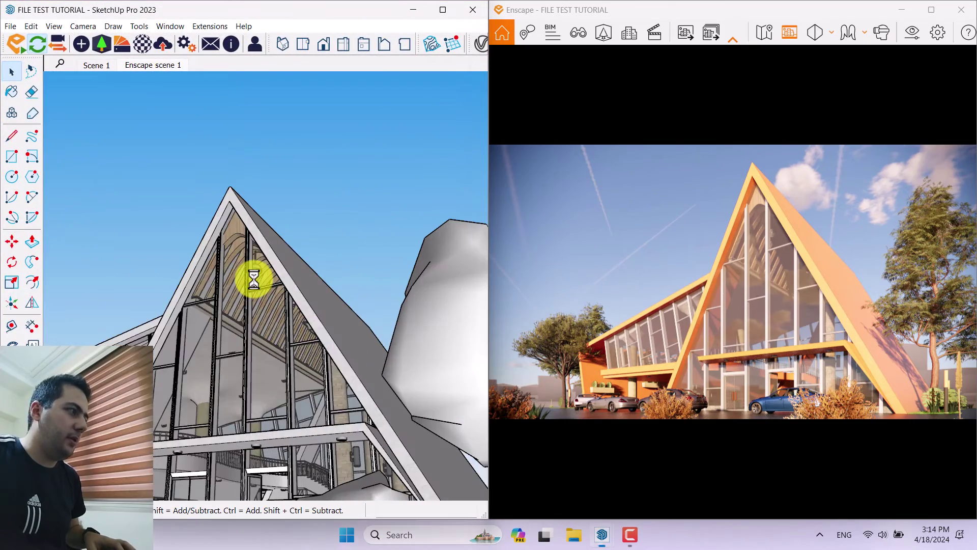
{"action": "scroll", "coordinate": [311, 227], "scroll_direction": "down", "scroll_amount": 2}
{"action": "mouse_move", "coordinate": [319, 227]}
{"action": "middle_mouse_down"}
{"action": "mouse_move", "coordinate": [269, 258]}
{"action": "mouse_move", "coordinate": [310, 251]}
{"action": "mouse_move", "coordinate": [411, 115]}
{"action": "mouse_move", "coordinate": [451, 148]}
{"action": "mouse_move", "coordinate": [389, 117]}
{"action": "mouse_move", "coordinate": [319, 283]}
{"action": "middle_mouse_up"}
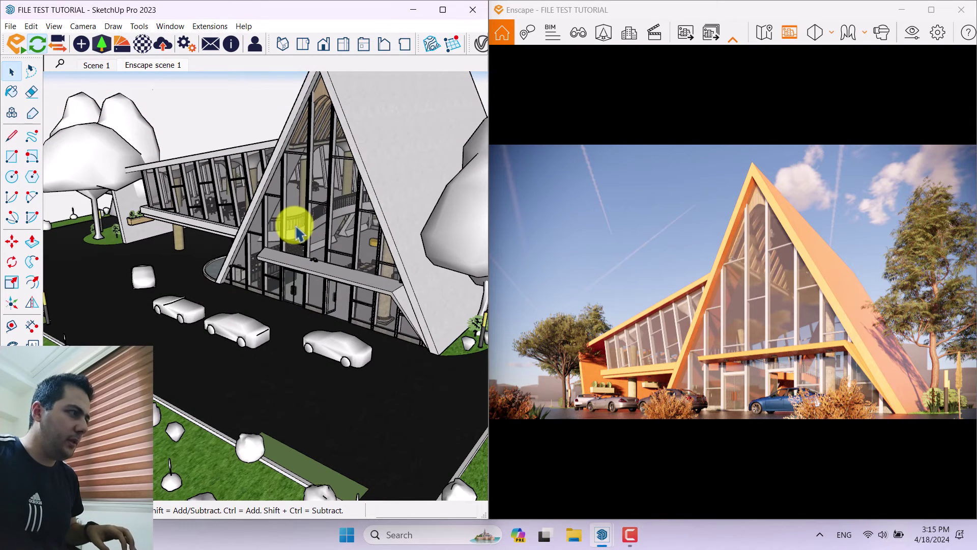
{"action": "scroll", "coordinate": [295, 222], "scroll_direction": "down", "scroll_amount": 2}
{"action": "scroll", "coordinate": [258, 407], "scroll_direction": "down", "scroll_amount": 2}
{"action": "middle_click_drag", "start_coordinate": [273, 402], "coordinate": [278, 394]}
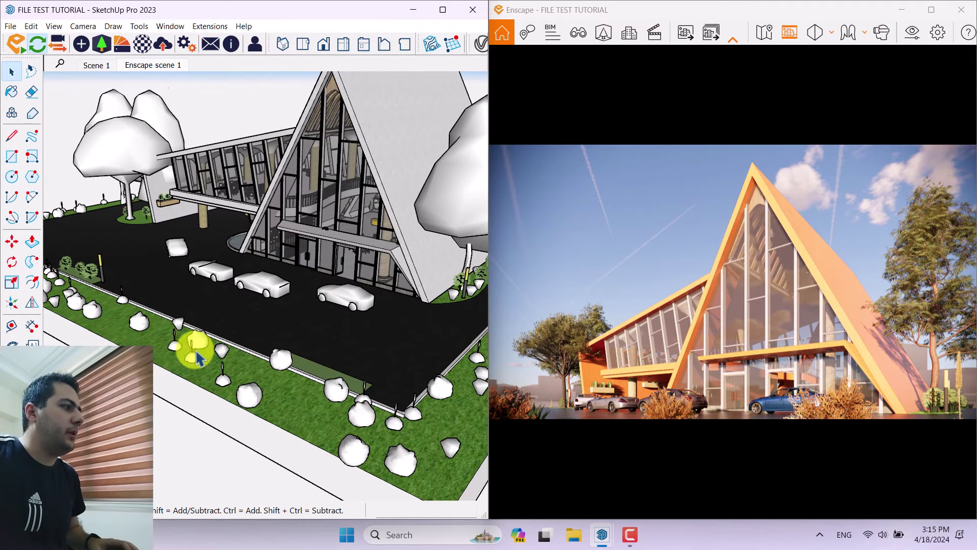
{"action": "scroll", "coordinate": [196, 358], "scroll_direction": "up", "scroll_amount": 3}
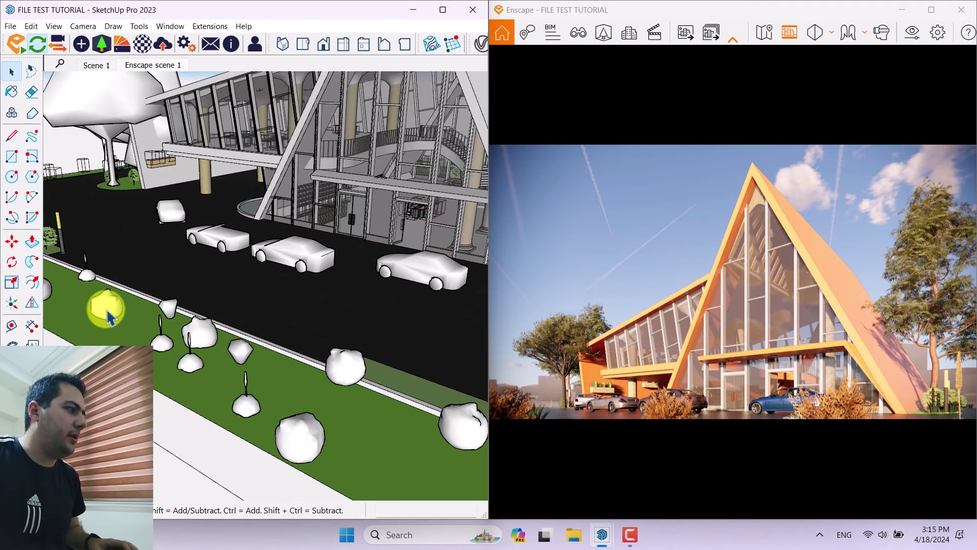
Move a white bush 3.87 m onto the roadside grass strip beside the parked cars
{"action": "left_click", "coordinate": [108, 316]}
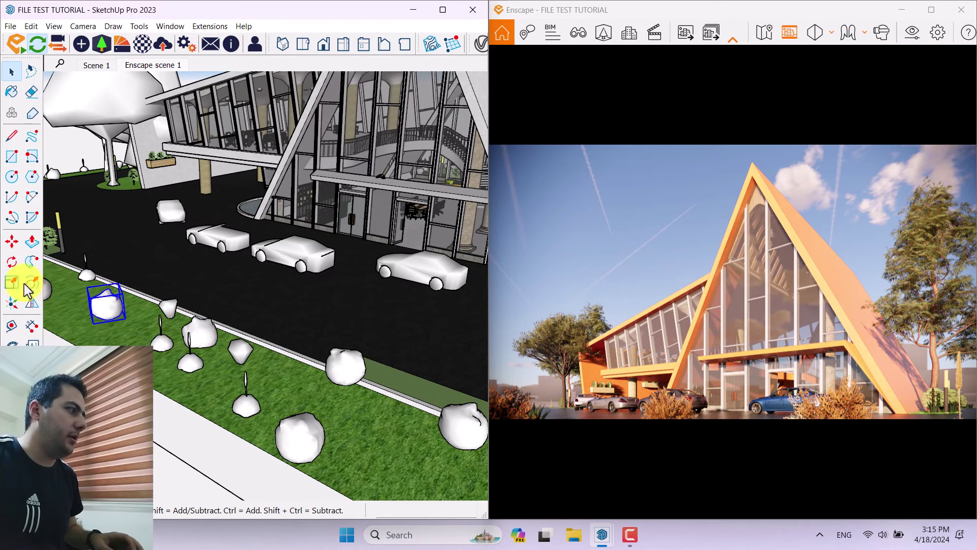
{"action": "left_click", "coordinate": [12, 243]}
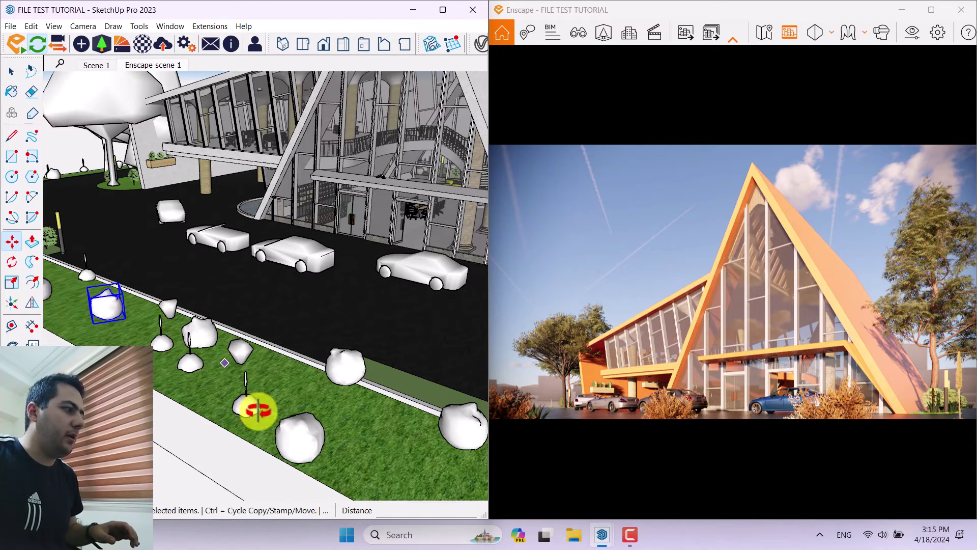
{"action": "mouse_move", "coordinate": [330, 420]}
{"action": "middle_mouse_down"}
{"action": "mouse_move", "coordinate": [349, 429]}
{"action": "mouse_move", "coordinate": [312, 467]}
{"action": "middle_mouse_up"}
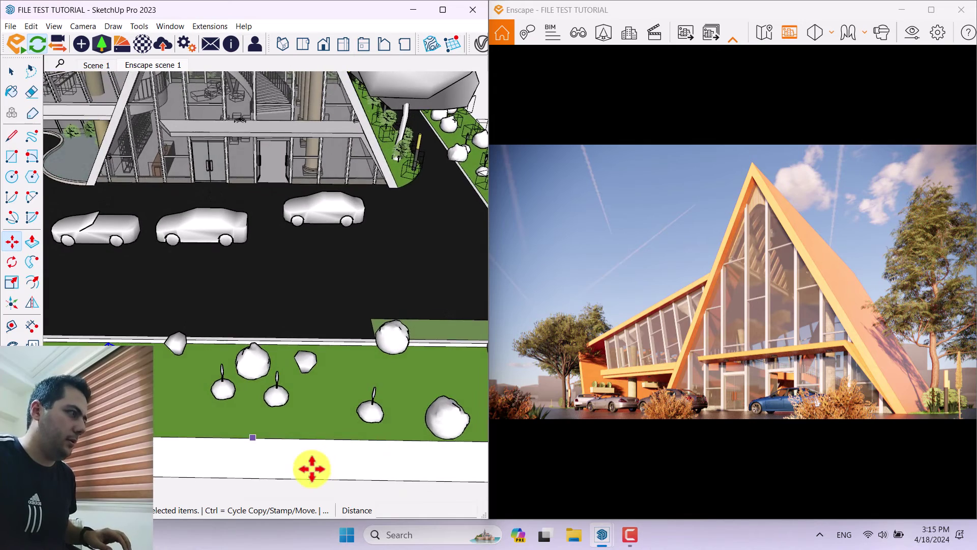
{"action": "scroll", "coordinate": [204, 356], "scroll_direction": "up", "scroll_amount": 2}
{"action": "key", "text": "ctrl"}
{"action": "left_click", "coordinate": [104, 364]}
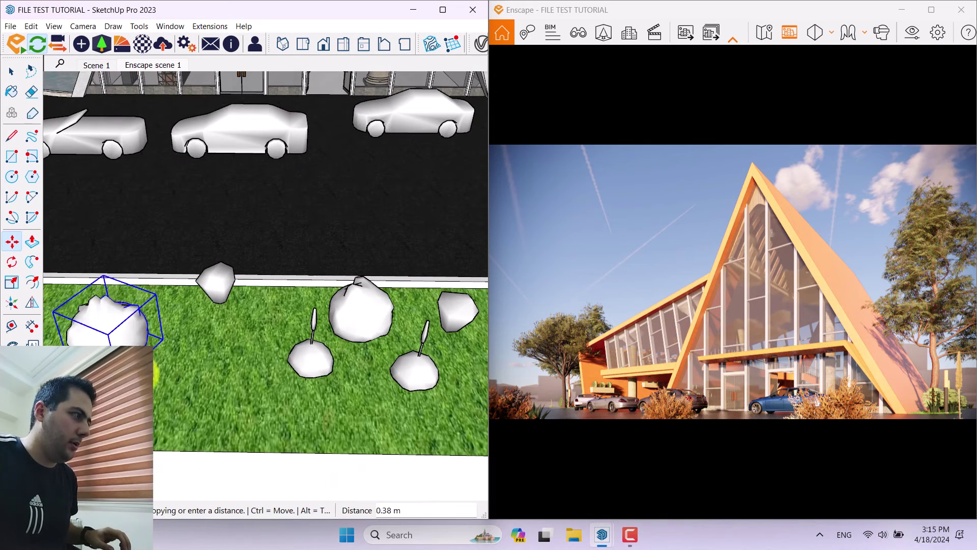
{"action": "left_click", "coordinate": [197, 336]}
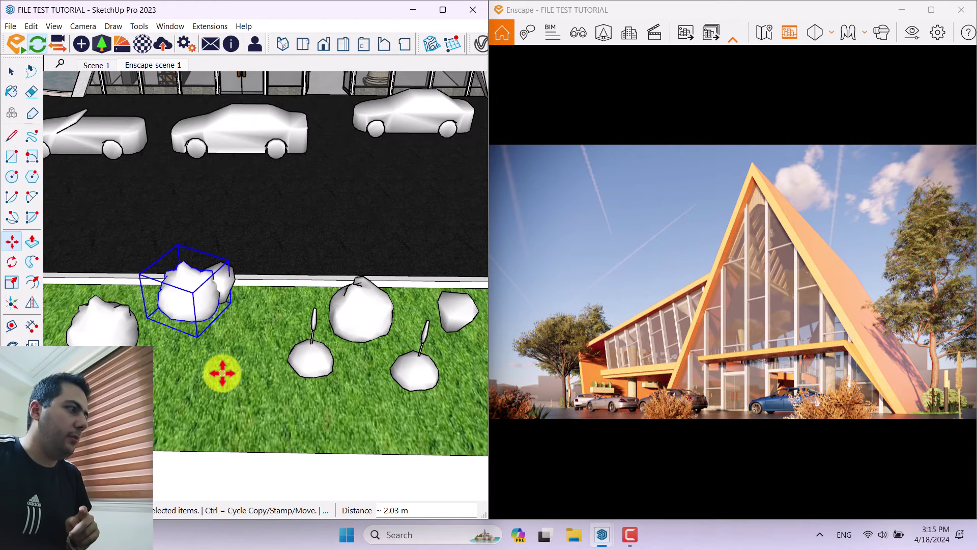
{"action": "scroll", "coordinate": [222, 374], "scroll_direction": "down", "scroll_amount": 3}
{"action": "left_click", "coordinate": [195, 381]}
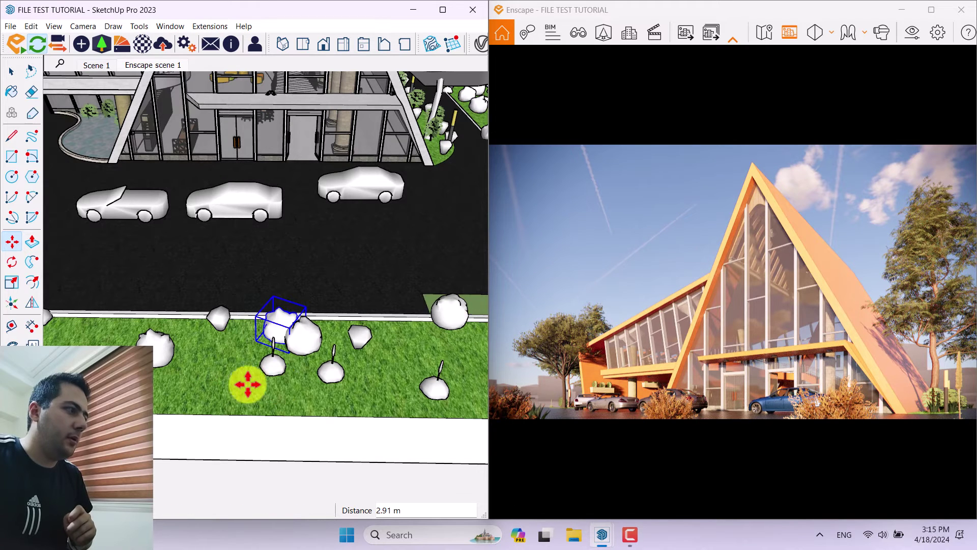
{"action": "left_click", "coordinate": [333, 392]}
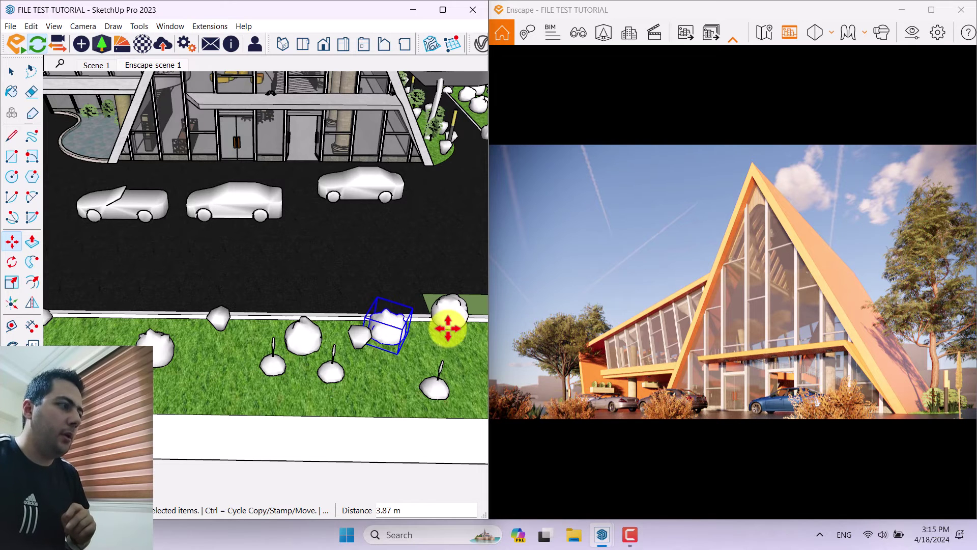
{"action": "scroll", "coordinate": [447, 320], "scroll_direction": "up", "scroll_amount": 2}
{"action": "left_click", "coordinate": [13, 284]}
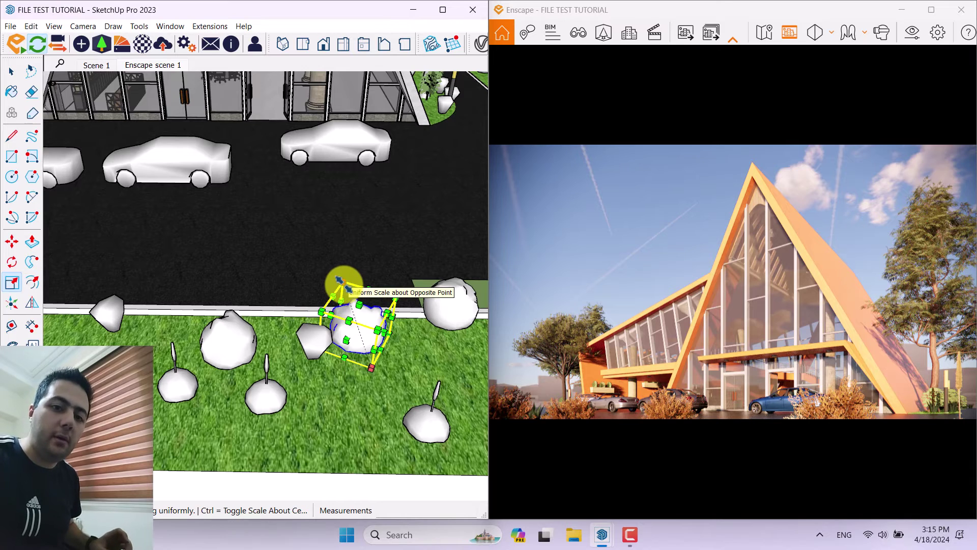
Enlarge the roadside bush to 1.44× and shift it 0.54 m
{"action": "left_click_drag", "start_coordinate": [340, 281], "coordinate": [325, 248]}
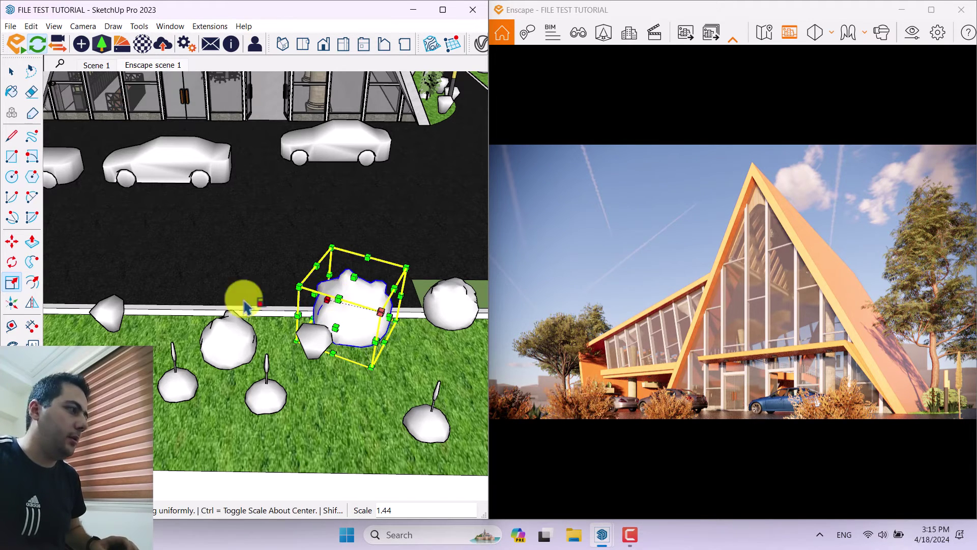
{"action": "key", "text": "m"}
{"action": "left_click", "coordinate": [343, 395]}
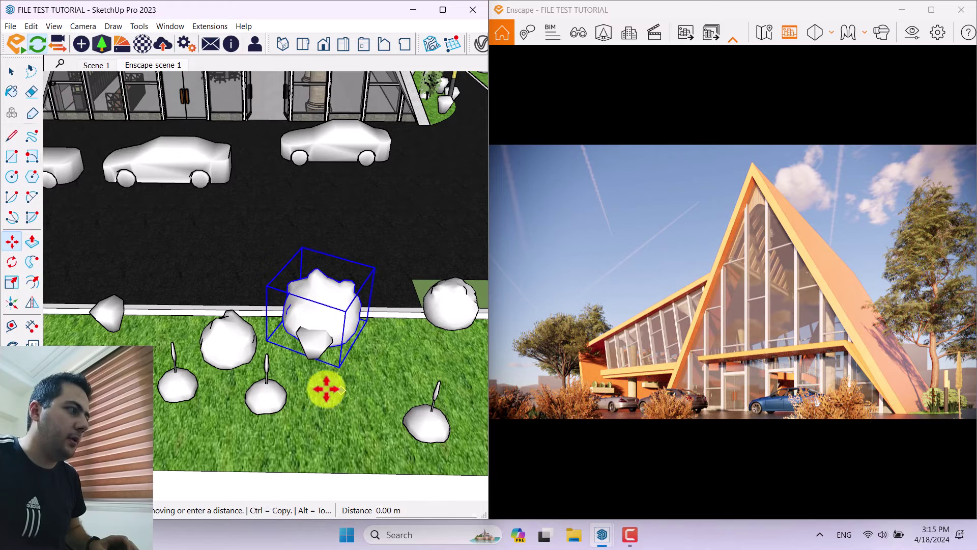
{"action": "left_click", "coordinate": [319, 388]}
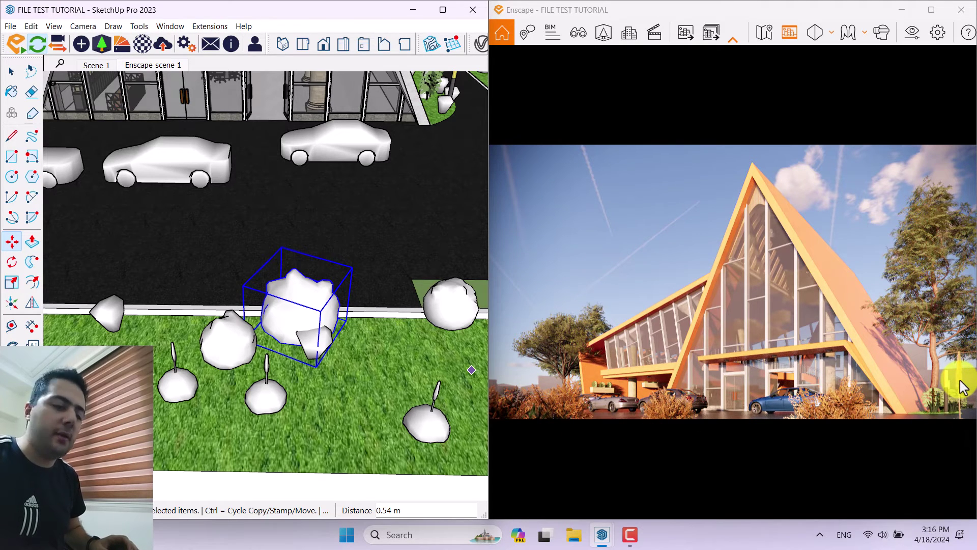
Carry the potted plant from beside the building down to the lawn
{"action": "scroll", "coordinate": [183, 334], "scroll_direction": "down", "scroll_amount": 4}
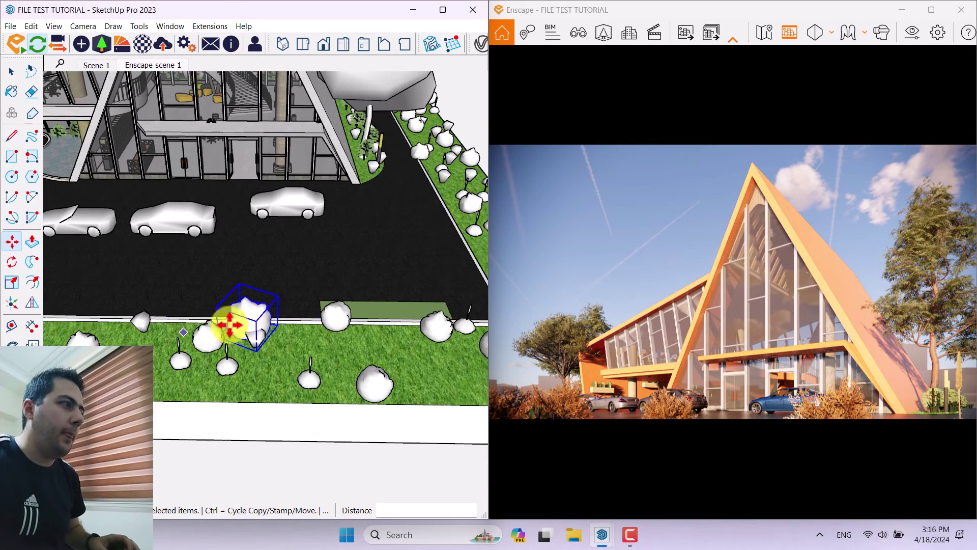
{"action": "scroll", "coordinate": [463, 288], "scroll_direction": "up", "scroll_amount": 3}
{"action": "scroll", "coordinate": [290, 285], "scroll_direction": "down", "scroll_amount": 2}
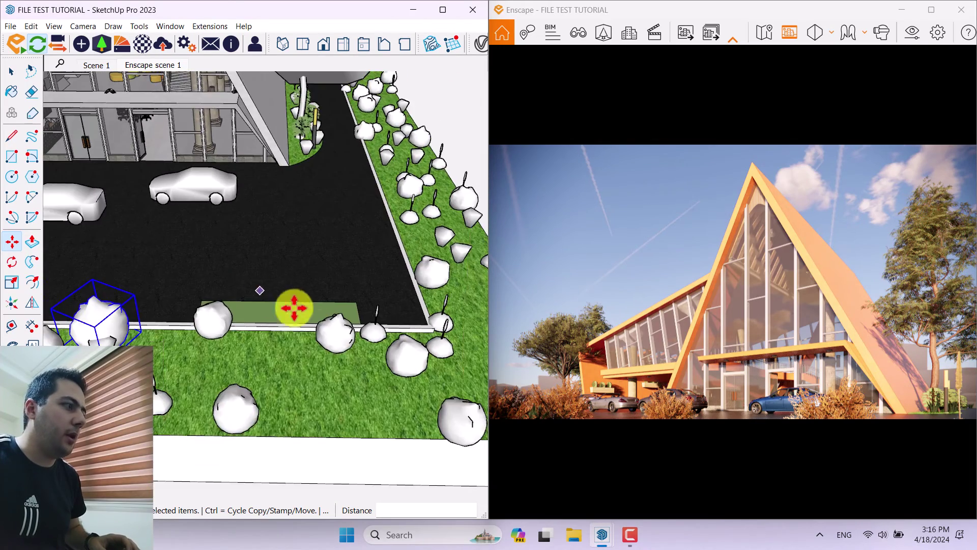
{"action": "scroll", "coordinate": [316, 326], "scroll_direction": "up", "scroll_amount": 2}
{"action": "key", "text": "space"}
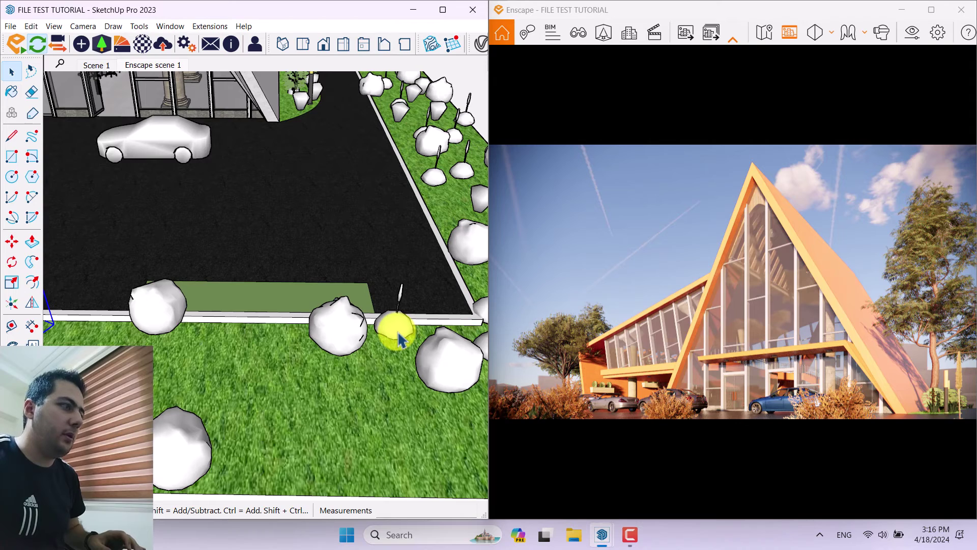
{"action": "scroll", "coordinate": [208, 361], "scroll_direction": "down", "scroll_amount": 2}
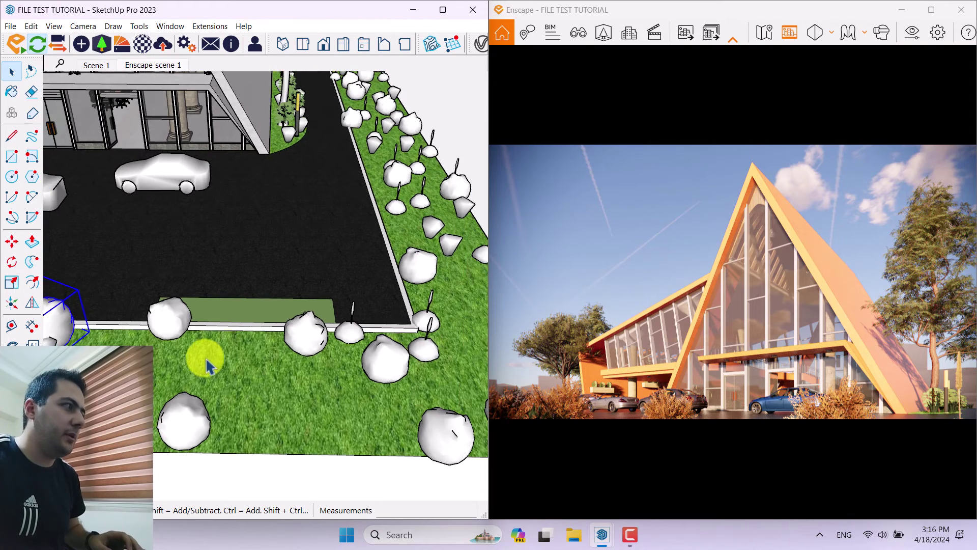
{"action": "scroll", "coordinate": [290, 129], "scroll_direction": "up", "scroll_amount": 3}
{"action": "left_click", "coordinate": [246, 134]}
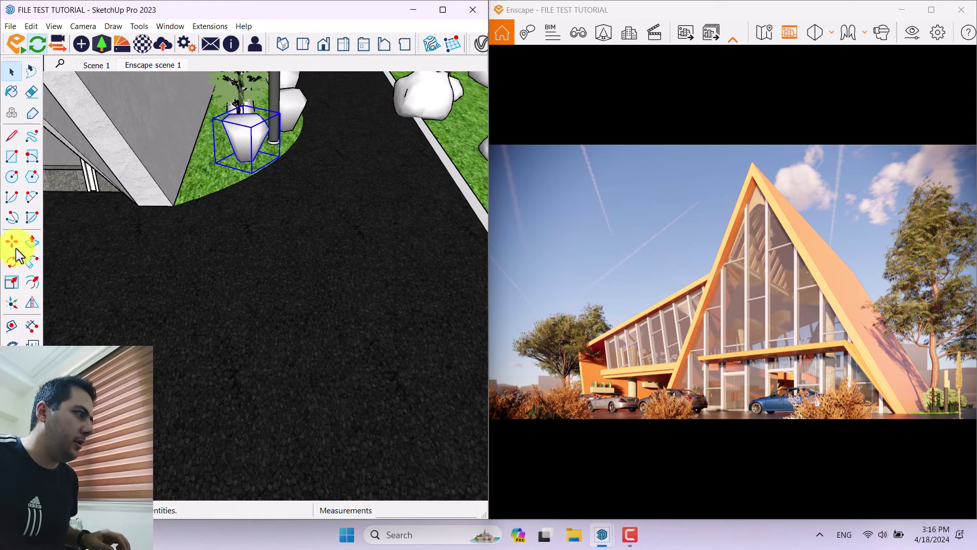
{"action": "left_click", "coordinate": [13, 243]}
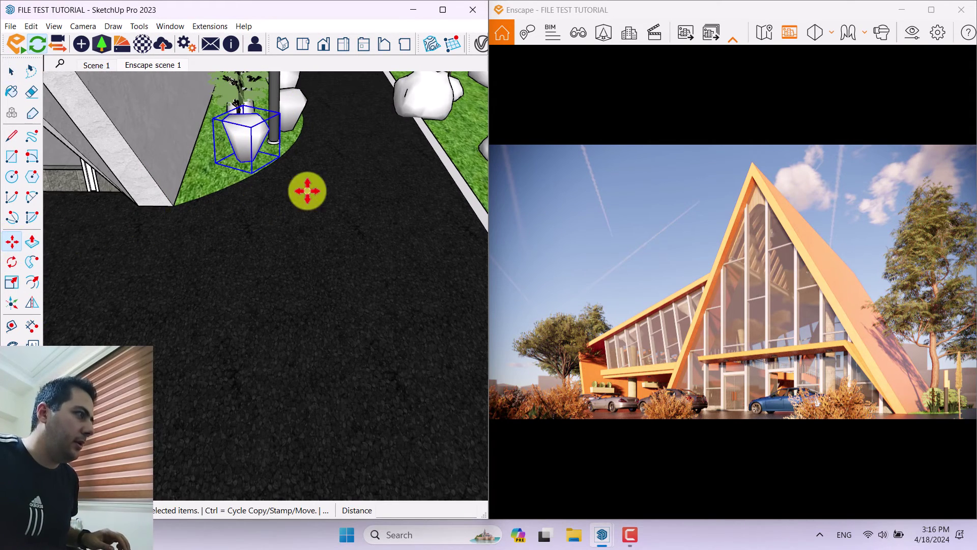
{"action": "left_click", "coordinate": [224, 163]}
{"action": "scroll", "coordinate": [344, 160], "scroll_direction": "down", "scroll_amount": 4}
{"action": "scroll", "coordinate": [329, 371], "scroll_direction": "up", "scroll_amount": 2}
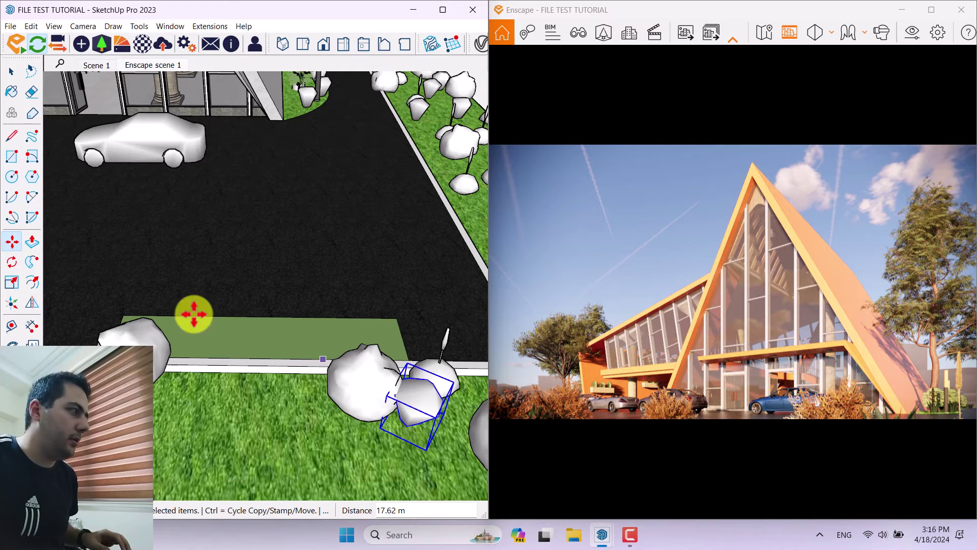
Scale the potted plant to 1.65× then 0.85×, settling it at the lawn's right edge
{"action": "left_click", "coordinate": [12, 282]}
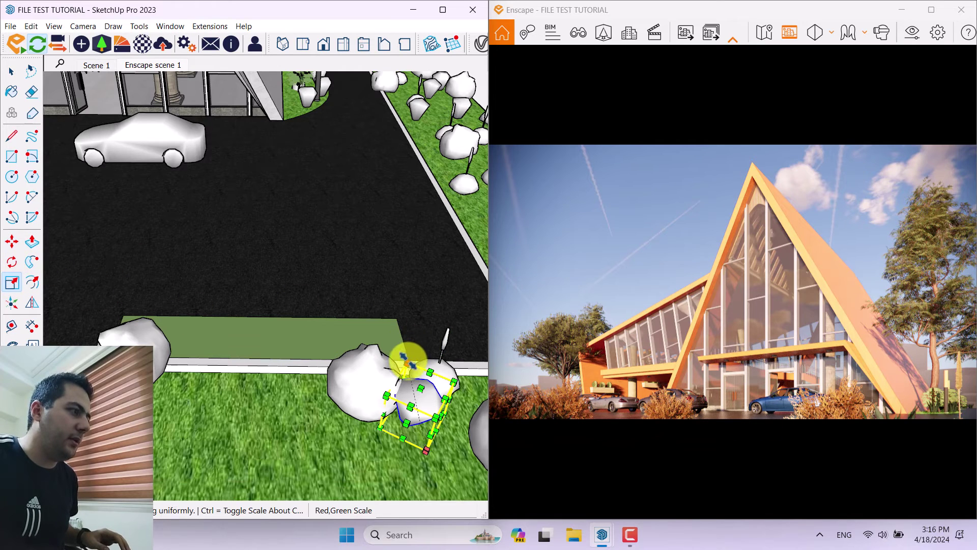
{"action": "left_click", "coordinate": [408, 362]}
{"action": "left_click", "coordinate": [402, 305]}
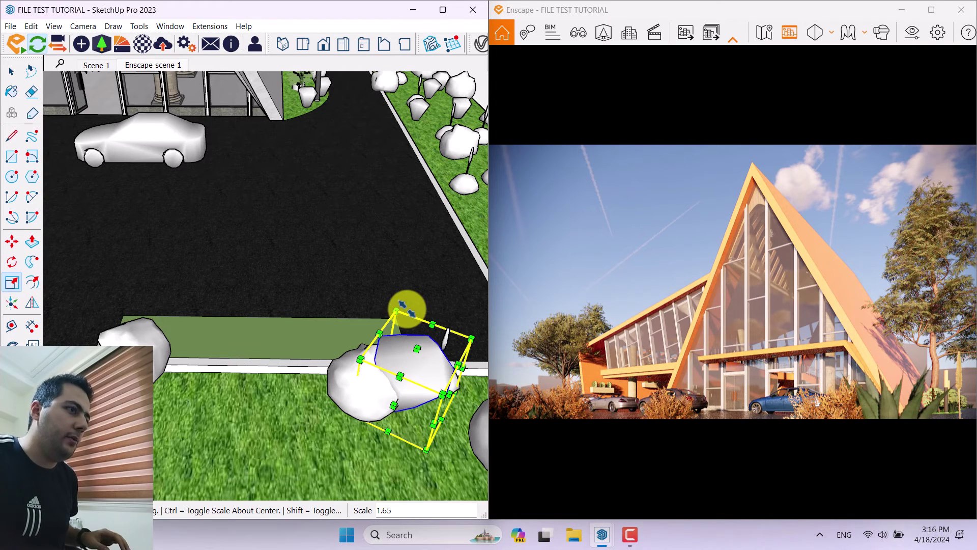
{"action": "left_click", "coordinate": [11, 243]}
{"action": "left_click", "coordinate": [355, 447]}
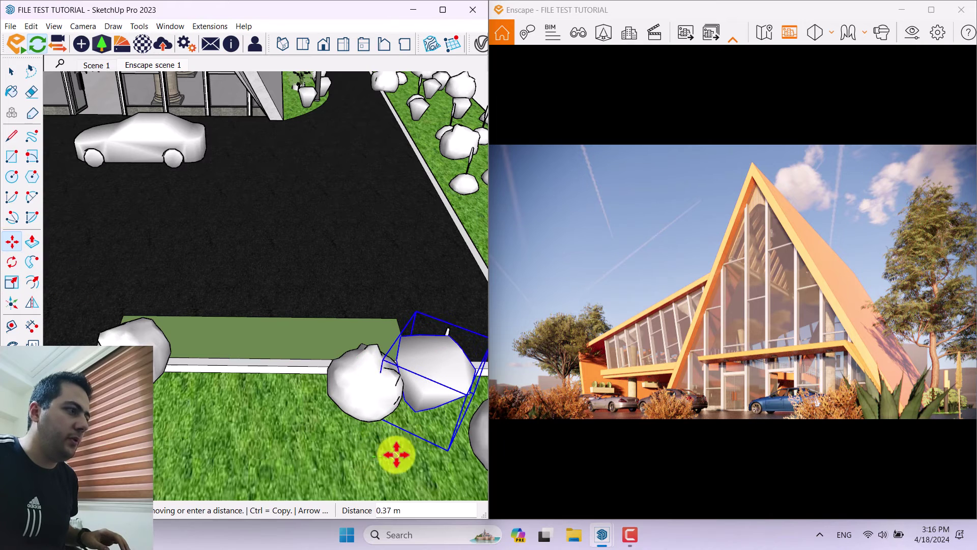
{"action": "left_click", "coordinate": [415, 454]}
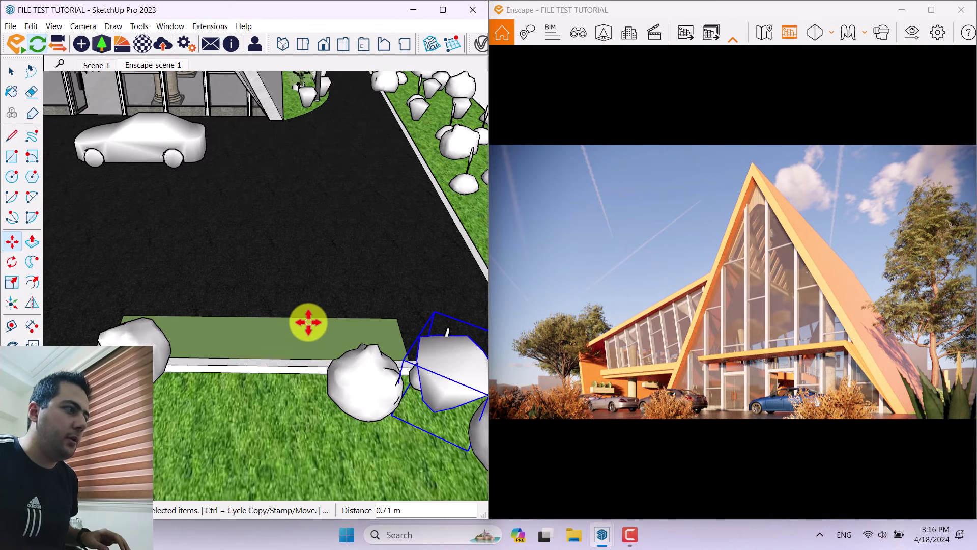
{"action": "left_click", "coordinate": [13, 283]}
{"action": "left_click_drag", "start_coordinate": [402, 359], "coordinate": [414, 366]}
{"action": "left_click", "coordinate": [11, 241]}
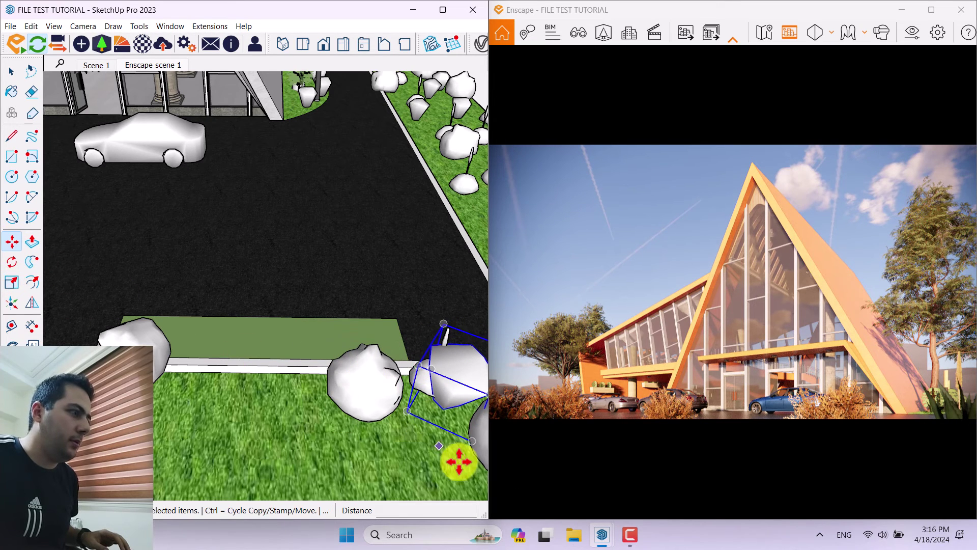
{"action": "left_click", "coordinate": [458, 461]}
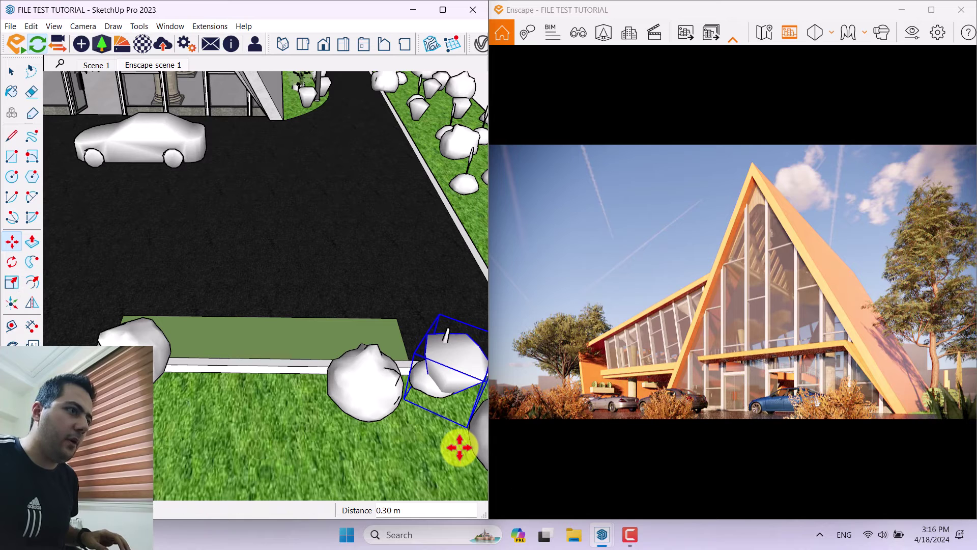
{"action": "left_click", "coordinate": [458, 447]}
Move the neighbouring bush beside the plant and enlarge it to 1.29×
{"action": "key", "text": "space"}
{"action": "left_click", "coordinate": [356, 397]}
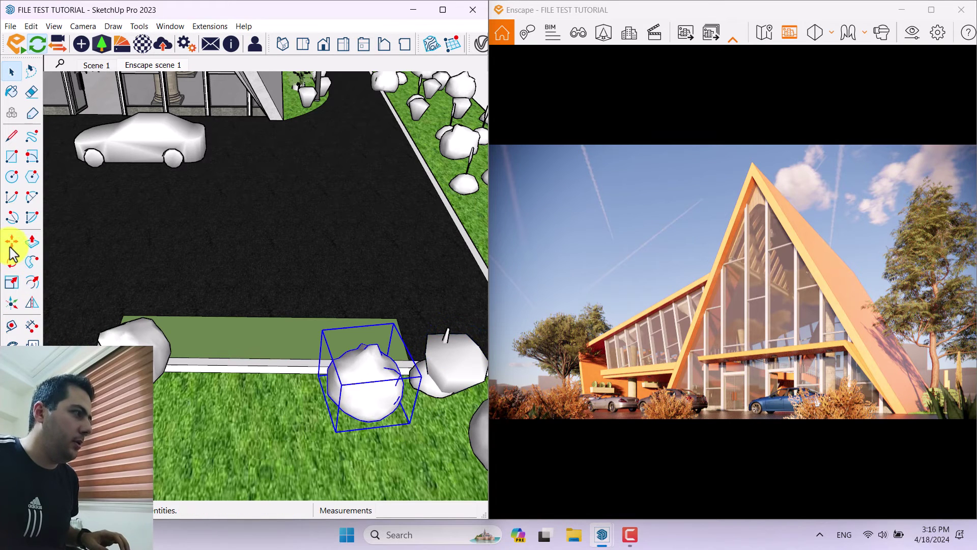
{"action": "left_click", "coordinate": [11, 242]}
{"action": "left_click", "coordinate": [324, 451]}
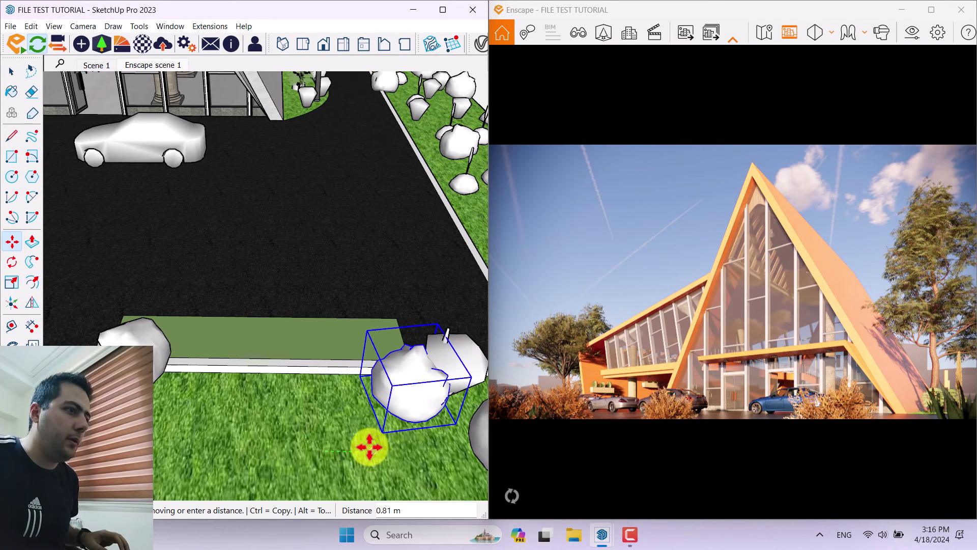
{"action": "left_click", "coordinate": [370, 447]}
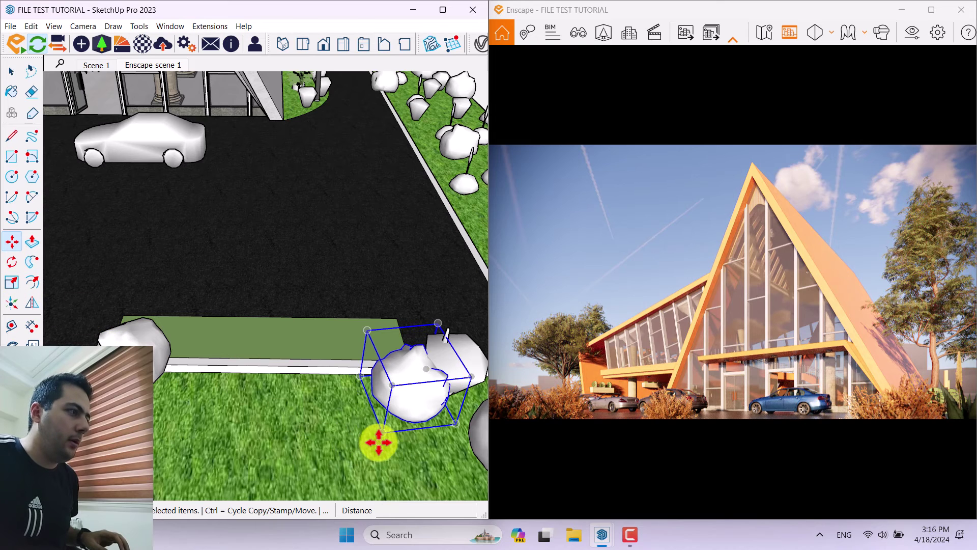
{"action": "left_click", "coordinate": [379, 442]}
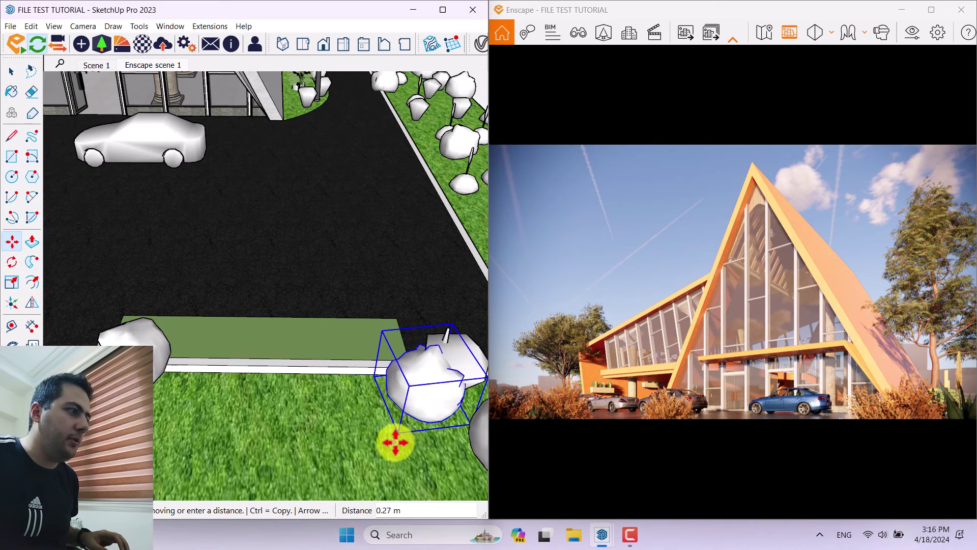
{"action": "left_click", "coordinate": [400, 442]}
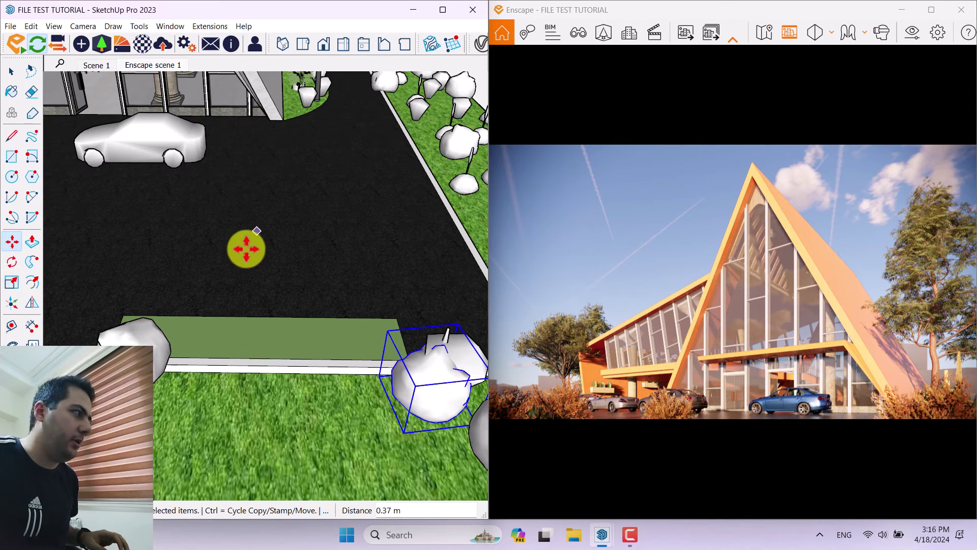
{"action": "left_click", "coordinate": [11, 282]}
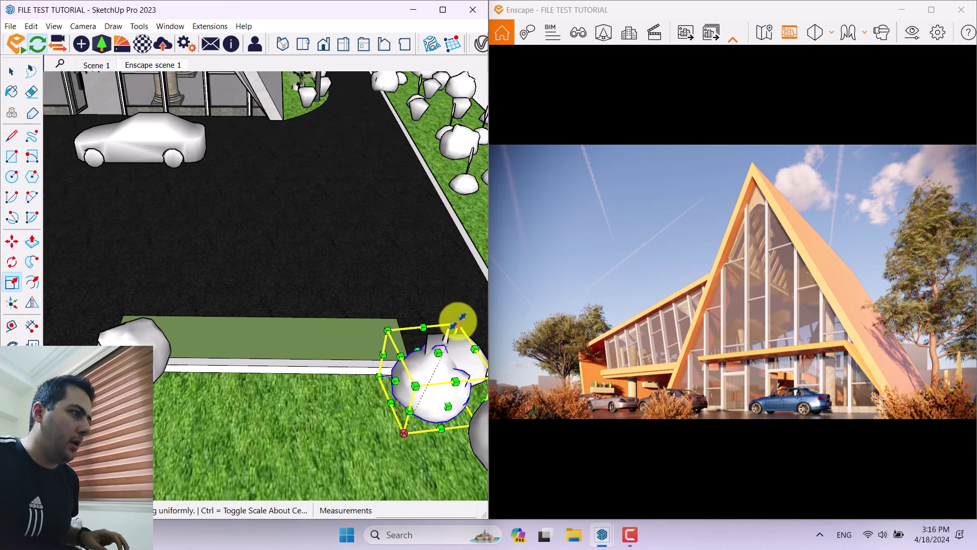
{"action": "left_click_drag", "start_coordinate": [458, 324], "coordinate": [476, 296]}
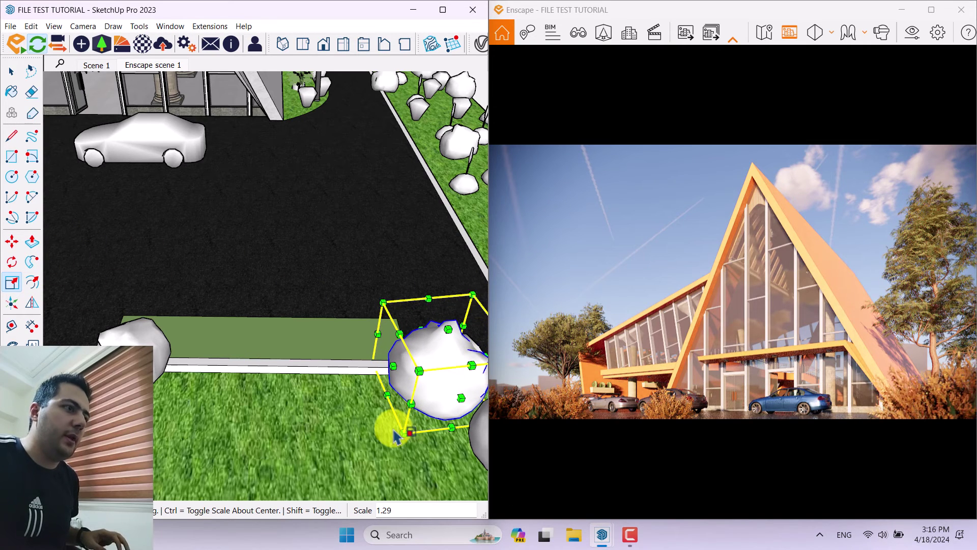
{"action": "key", "text": "space"}
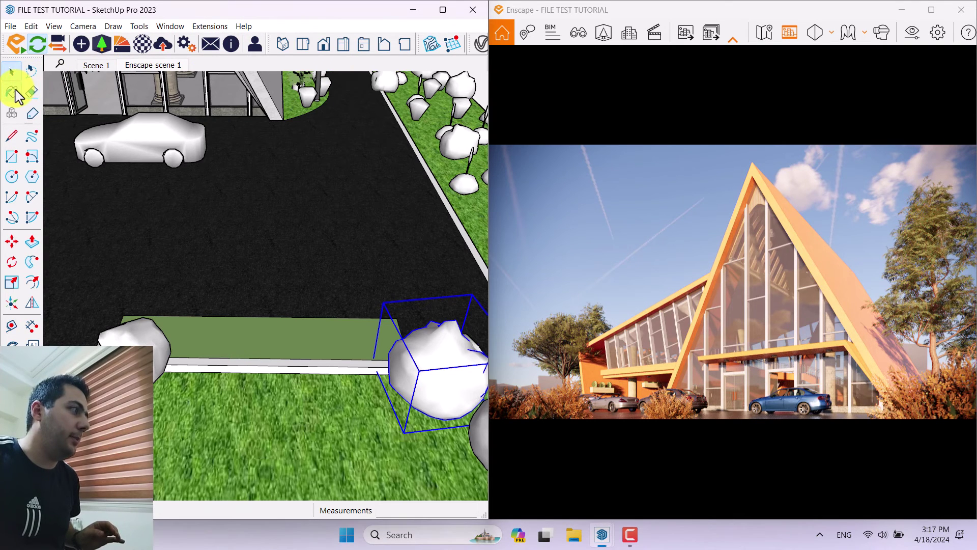
Sample the wall's Cladding Stucco White material and load it into the Enscape Material Editor
{"action": "left_click", "coordinate": [14, 90]}
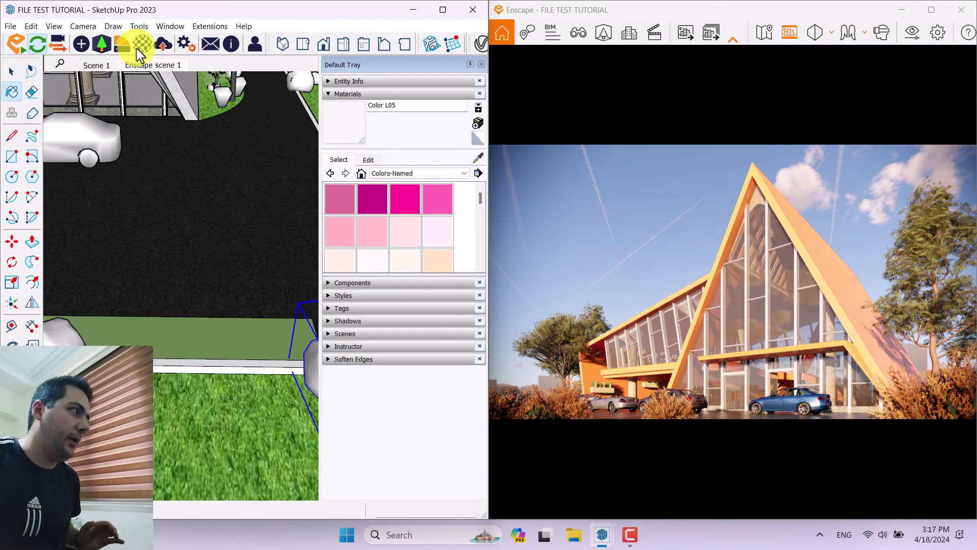
{"action": "left_click", "coordinate": [140, 50]}
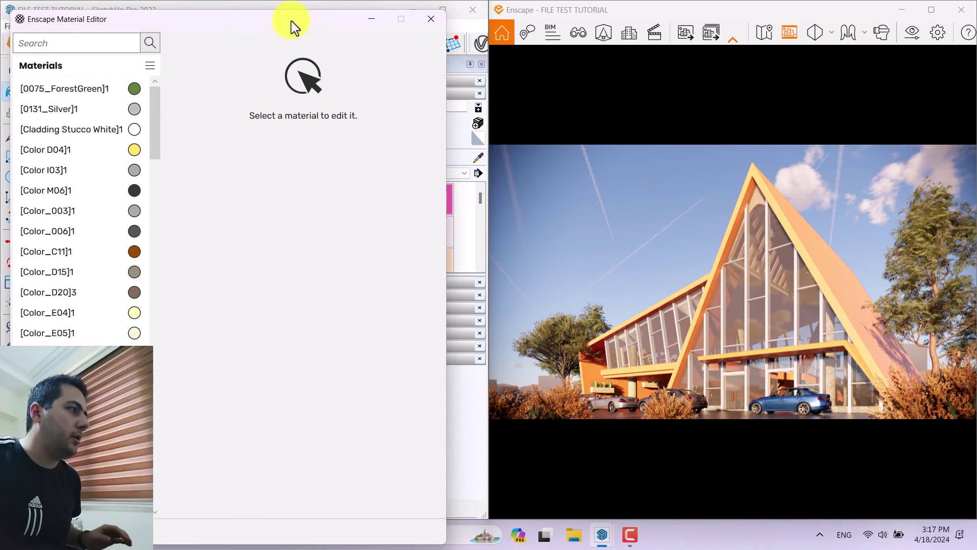
{"action": "mouse_move", "coordinate": [291, 28]}
{"action": "left_mouse_down"}
{"action": "mouse_move", "coordinate": [266, 299]}
{"action": "mouse_move", "coordinate": [281, 320]}
{"action": "left_mouse_up"}
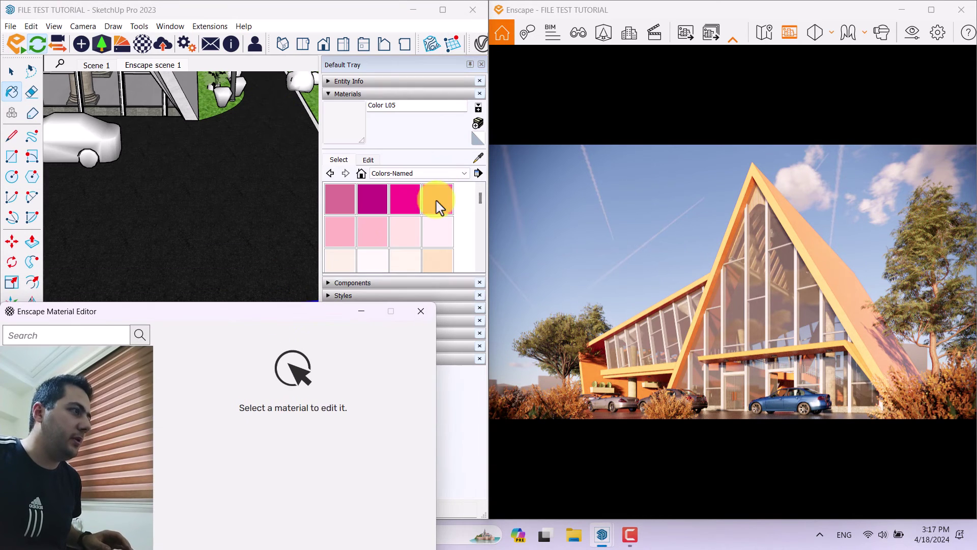
{"action": "left_click", "coordinate": [478, 158]}
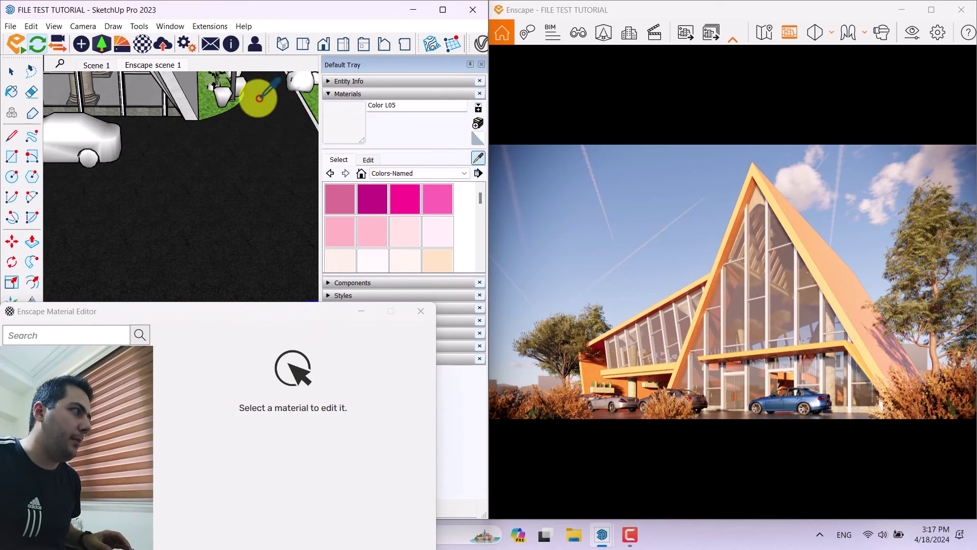
{"action": "left_click", "coordinate": [176, 91]}
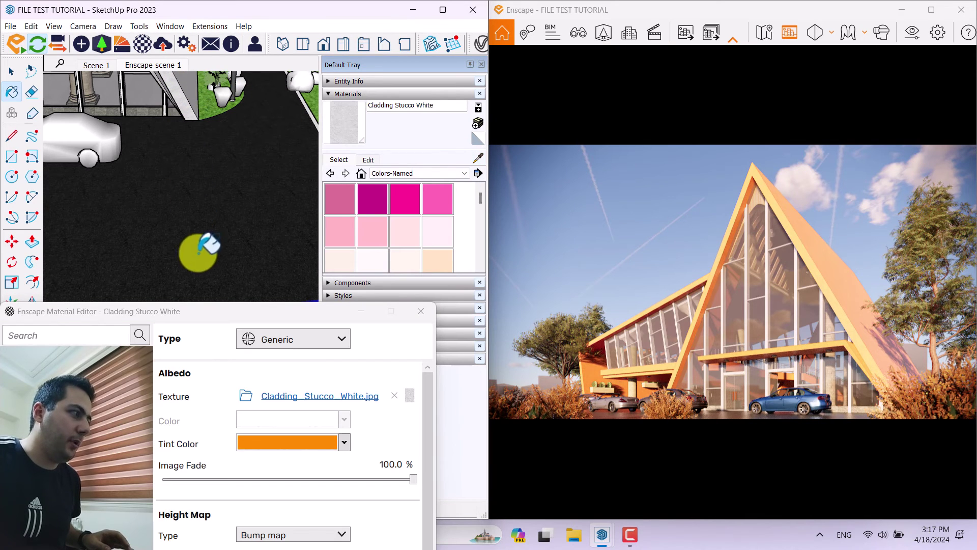
{"action": "left_click_drag", "start_coordinate": [209, 309], "coordinate": [237, 97]}
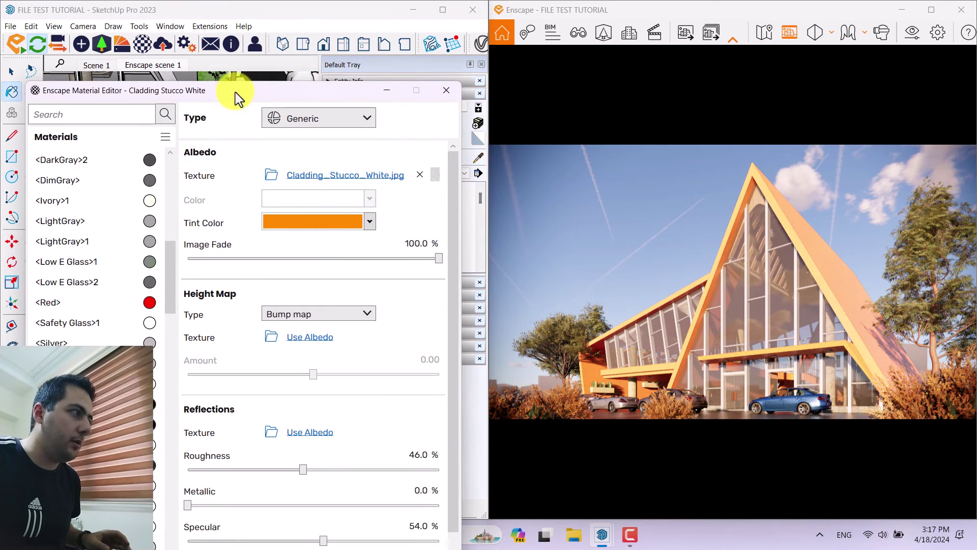
Try dark grey and white Tint Colors on the cladding, then settle on orange
{"action": "left_click", "coordinate": [343, 219]}
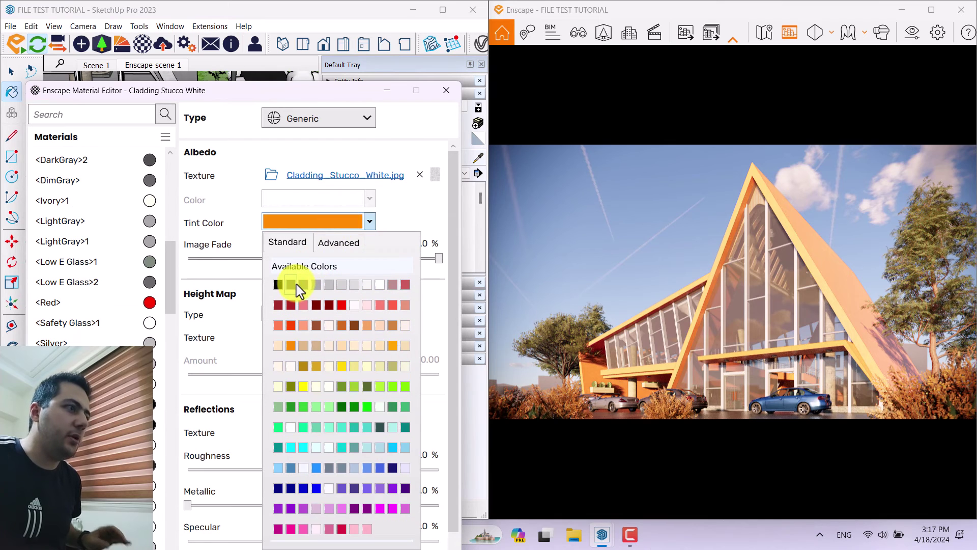
{"action": "left_click", "coordinate": [295, 285]}
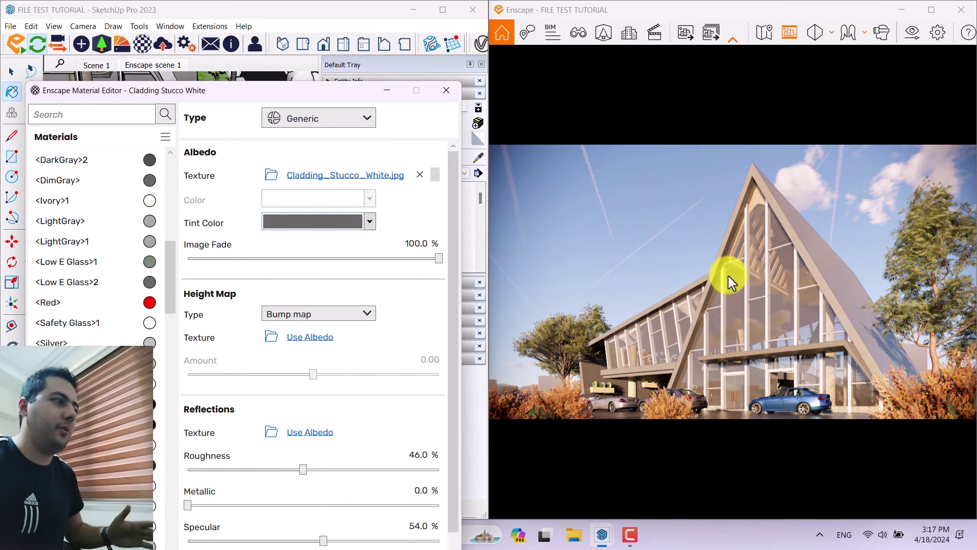
{"action": "left_click", "coordinate": [372, 222]}
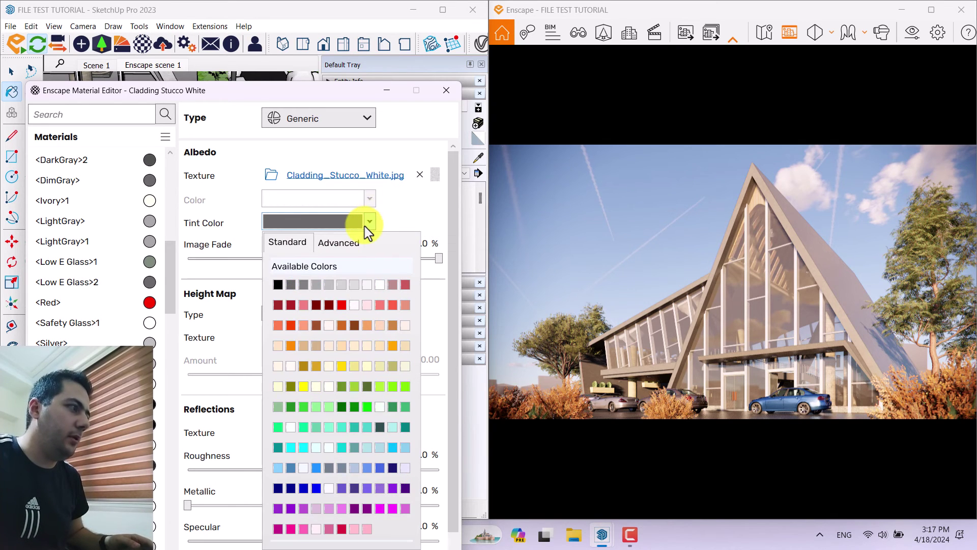
{"action": "left_click", "coordinate": [364, 283]}
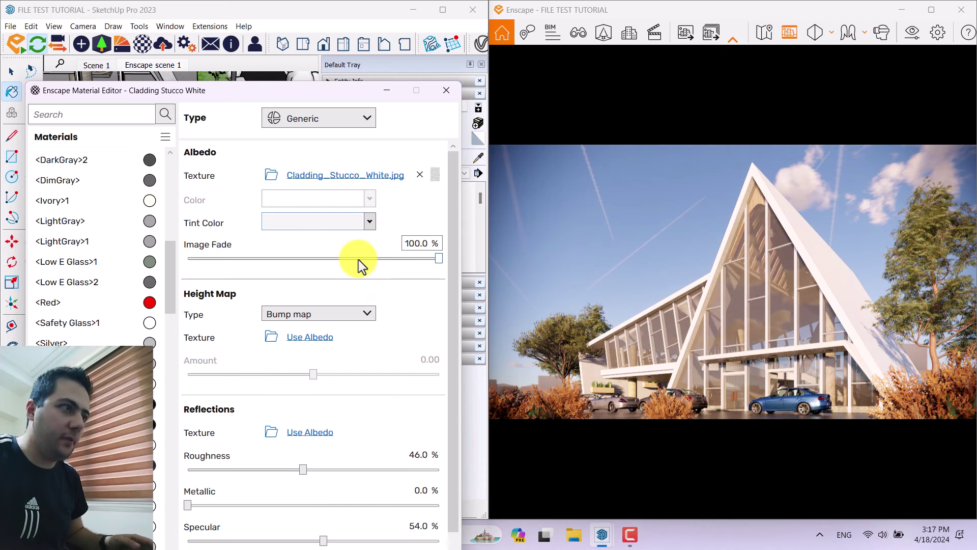
{"action": "left_click", "coordinate": [358, 227]}
{"action": "left_click", "coordinate": [371, 224]}
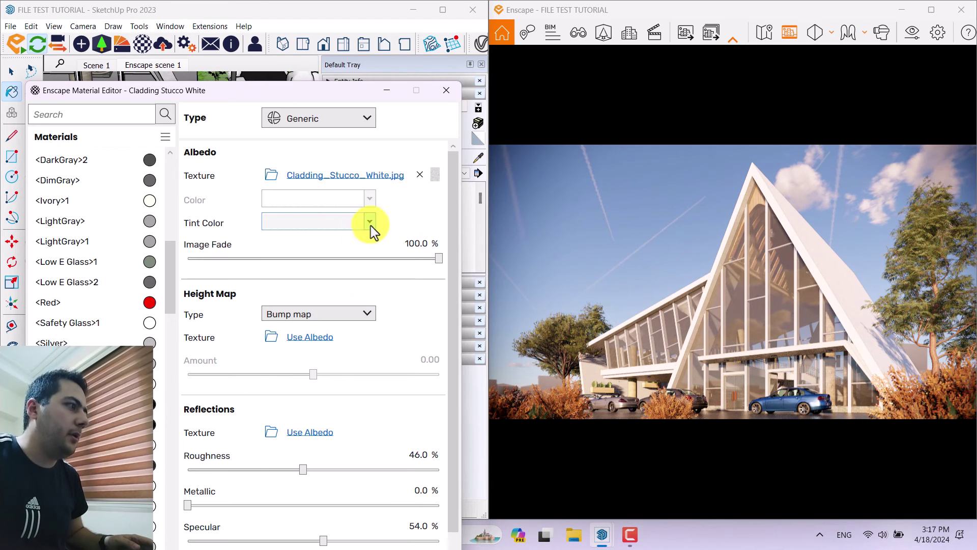
{"action": "left_click", "coordinate": [370, 222]}
{"action": "left_click", "coordinate": [364, 207]}
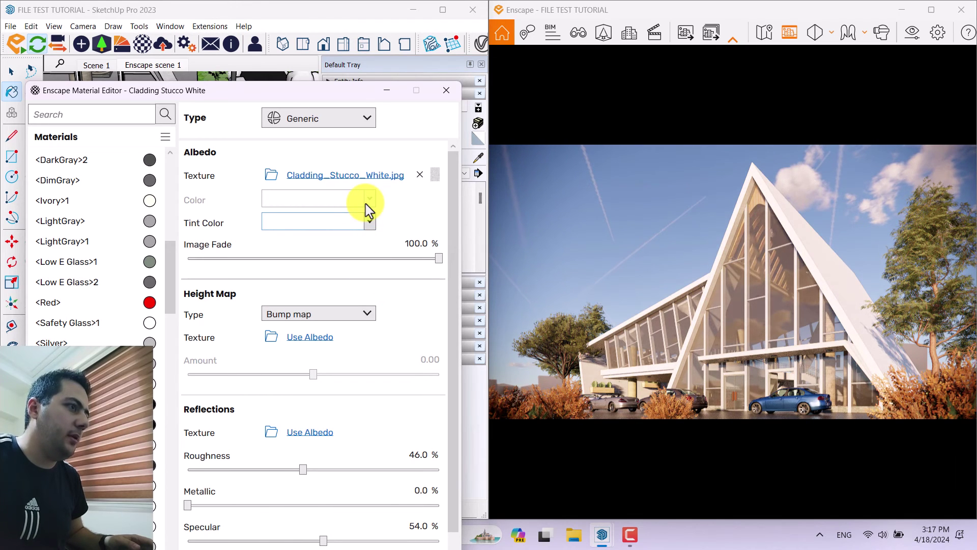
{"action": "left_click", "coordinate": [371, 223]}
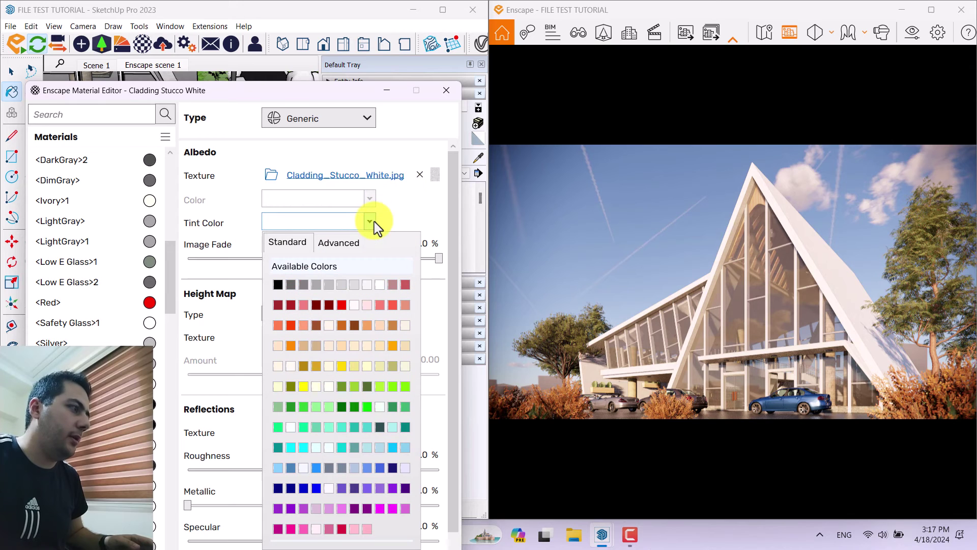
{"action": "left_click", "coordinate": [391, 346]}
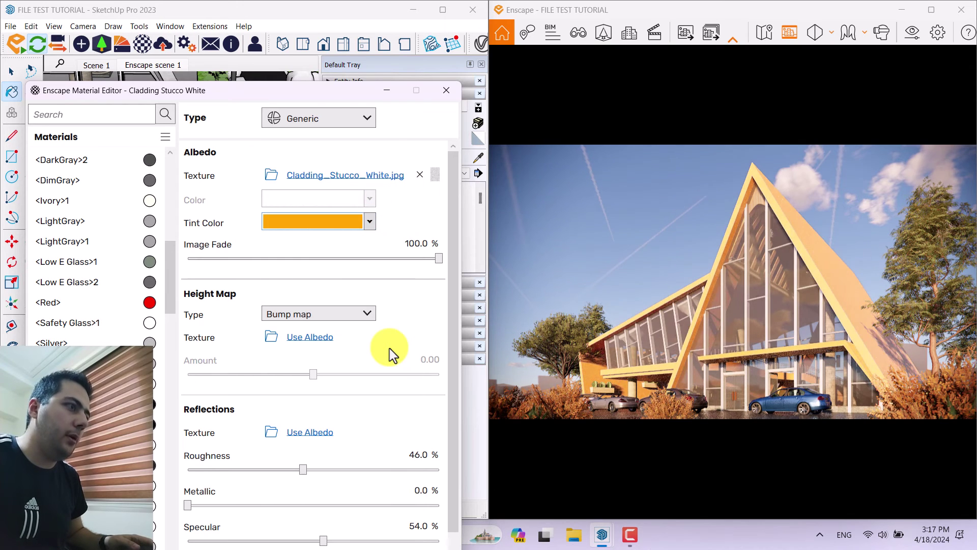
Switch the cladding tint to a deeper orange and set Roughness to 32
{"action": "left_click", "coordinate": [370, 222]}
{"action": "left_click", "coordinate": [289, 347]}
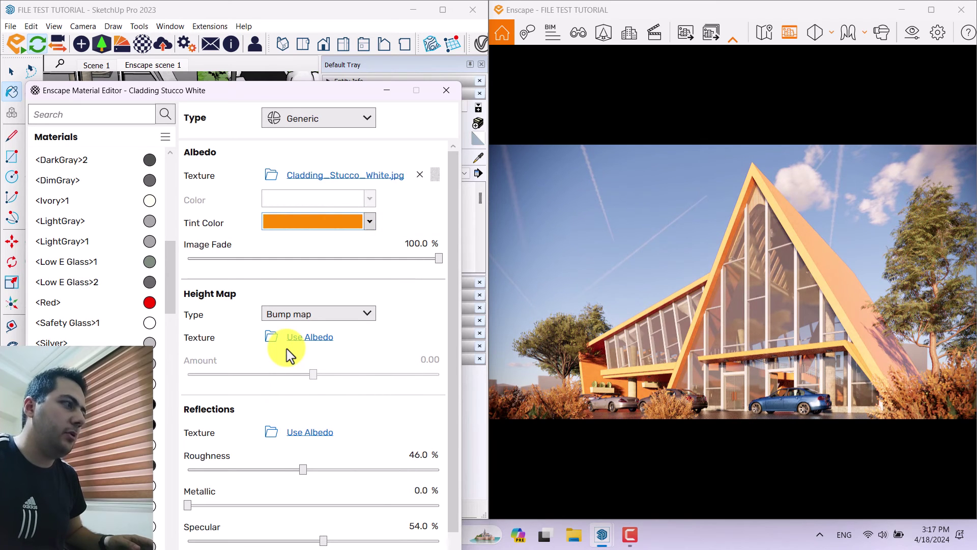
{"action": "left_click", "coordinate": [417, 455]}
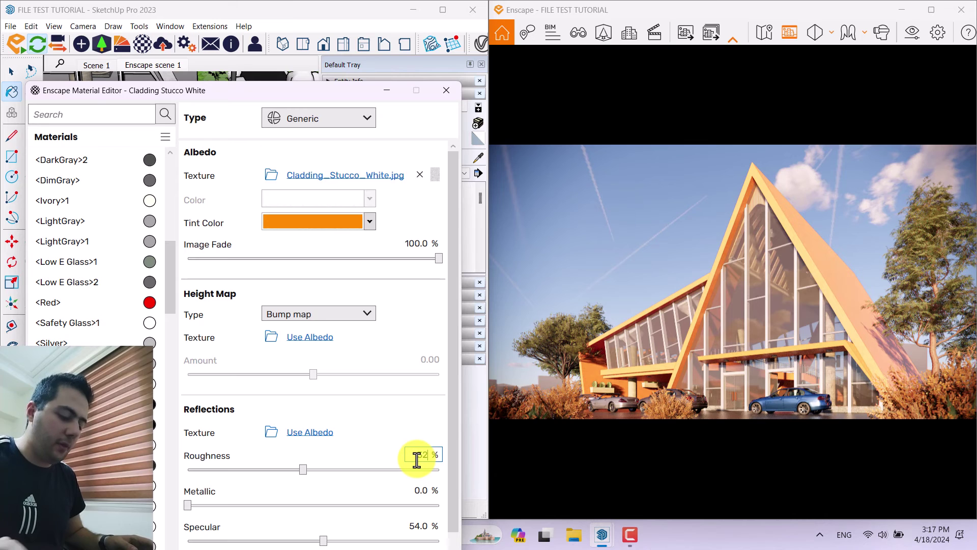
{"action": "type", "text": "32"}
{"action": "key", "text": "Return"}
Set Metallic to 3.6 and raise Roughness to 56, then close the Material Editor
{"action": "left_click", "coordinate": [422, 490]}
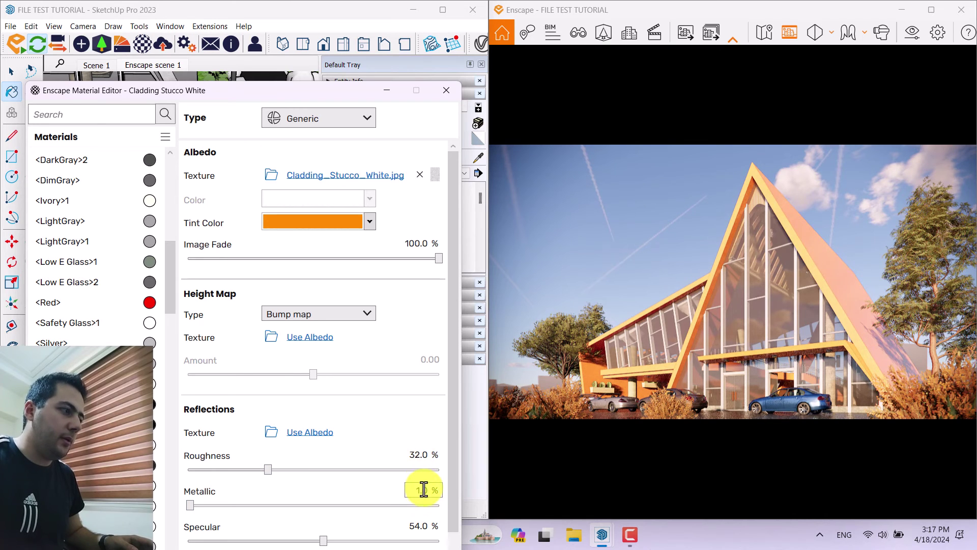
{"action": "type", "text": "3."}
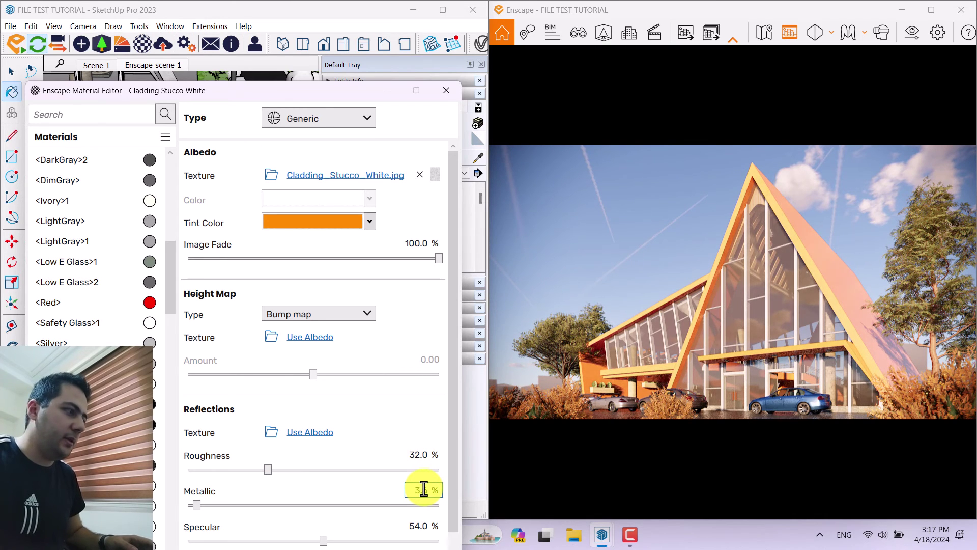
{"action": "type", "text": "6"}
{"action": "scroll", "coordinate": [452, 530], "scroll_direction": "down", "scroll_amount": 1}
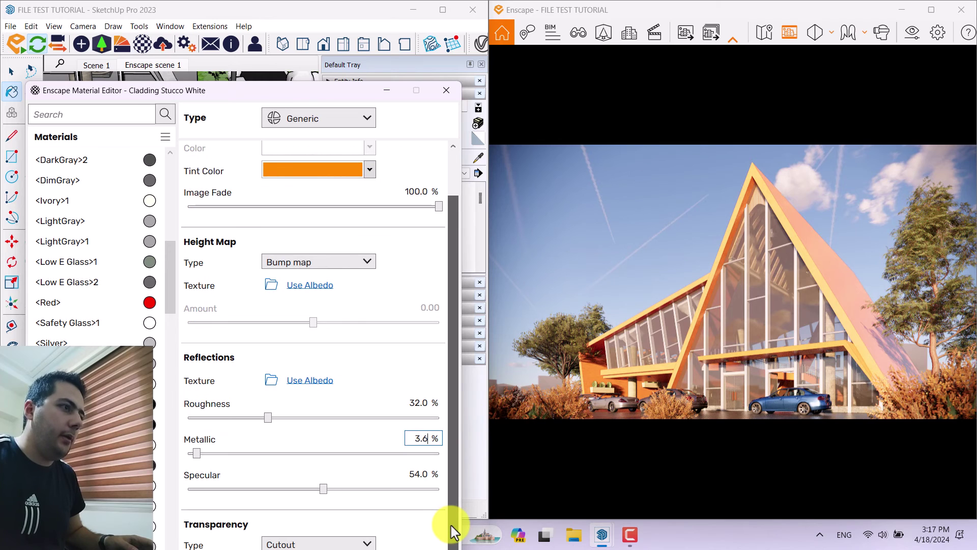
{"action": "left_click", "coordinate": [421, 402]}
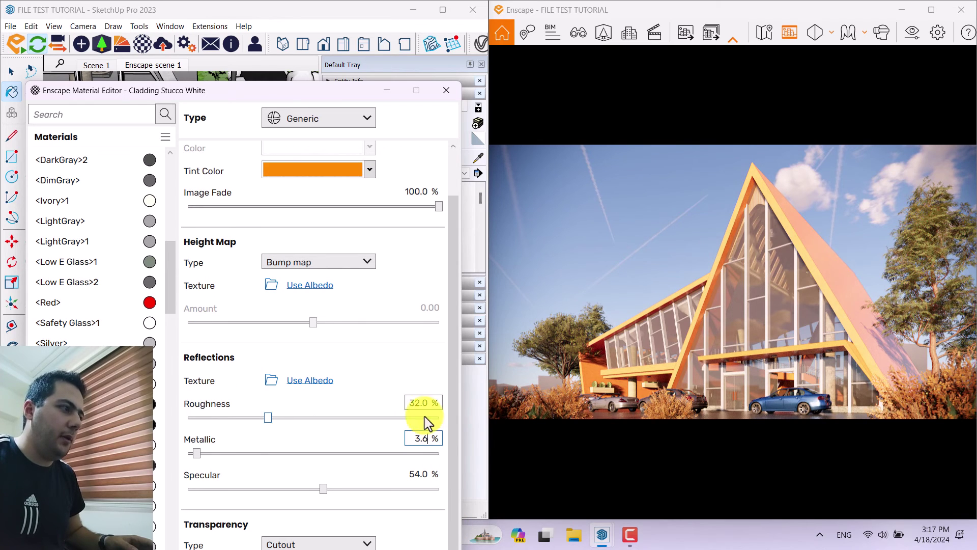
{"action": "type", "text": "56"}
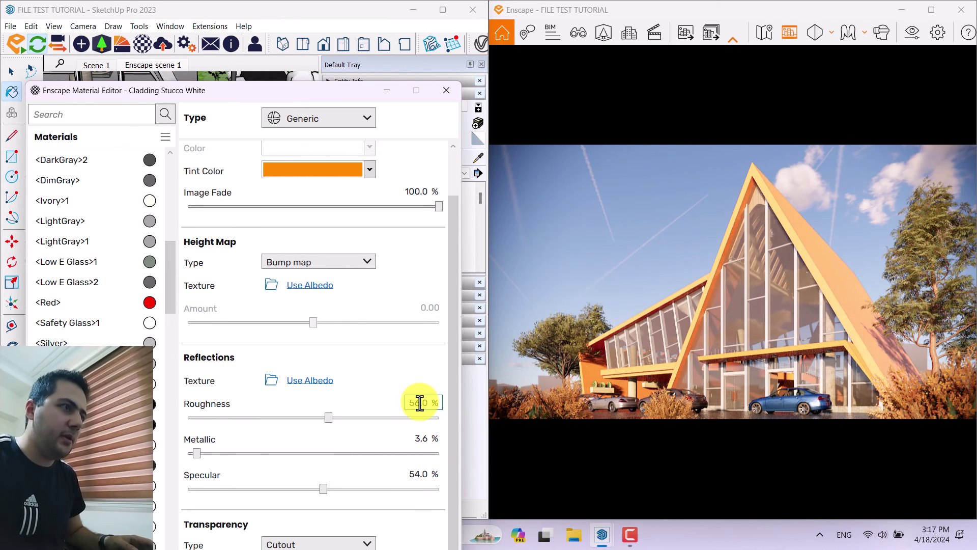
{"action": "left_click", "coordinate": [447, 92]}
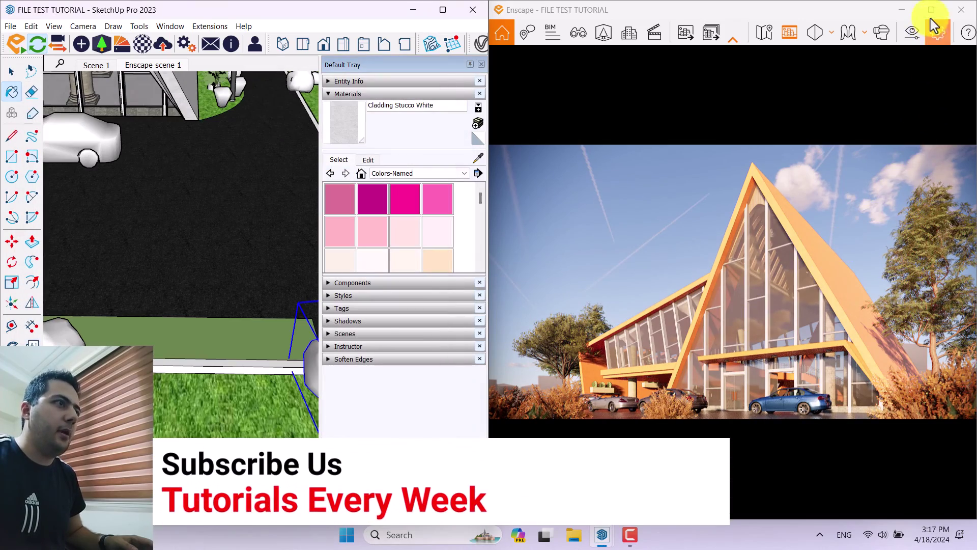
Maximize the Enscape window and set Visual Settings to Ultra rendering quality with 74° field of view
{"action": "double_click", "coordinate": [868, 10]}
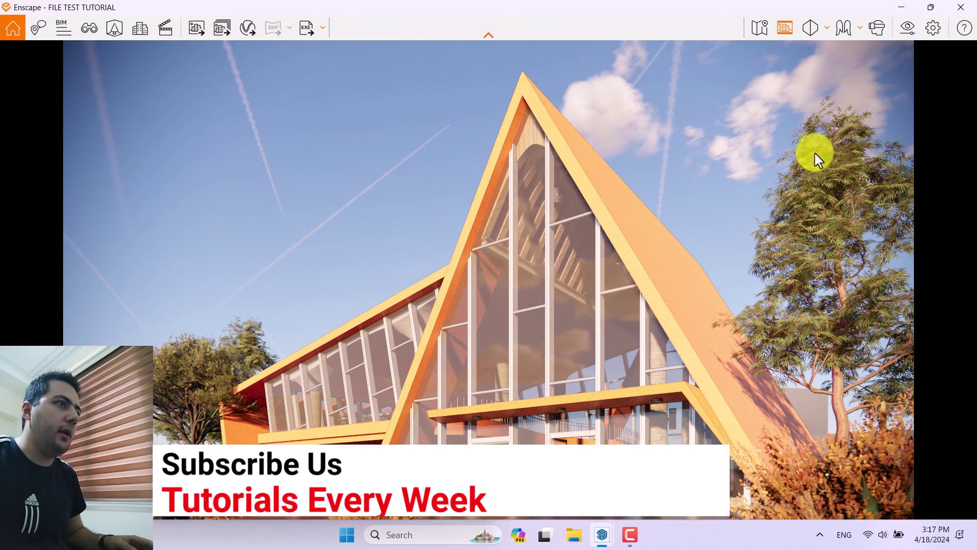
{"action": "left_click", "coordinate": [908, 27]}
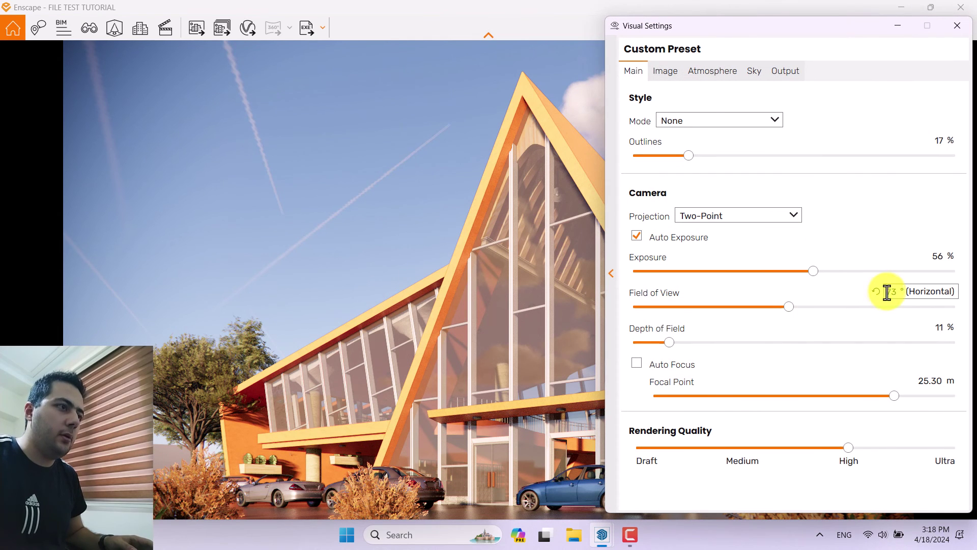
{"action": "scroll", "coordinate": [894, 295], "scroll_direction": "up", "scroll_amount": 1}
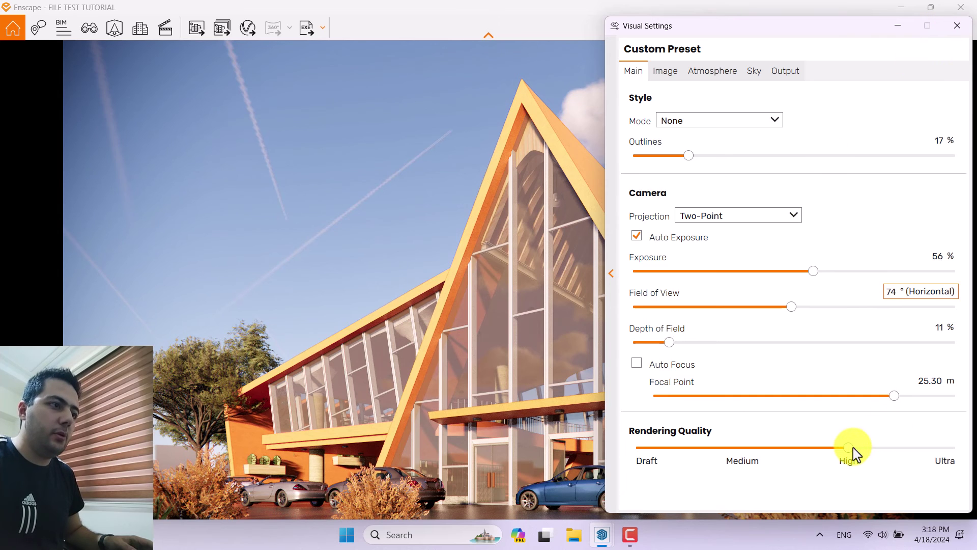
{"action": "left_click_drag", "start_coordinate": [848, 447], "coordinate": [953, 448]}
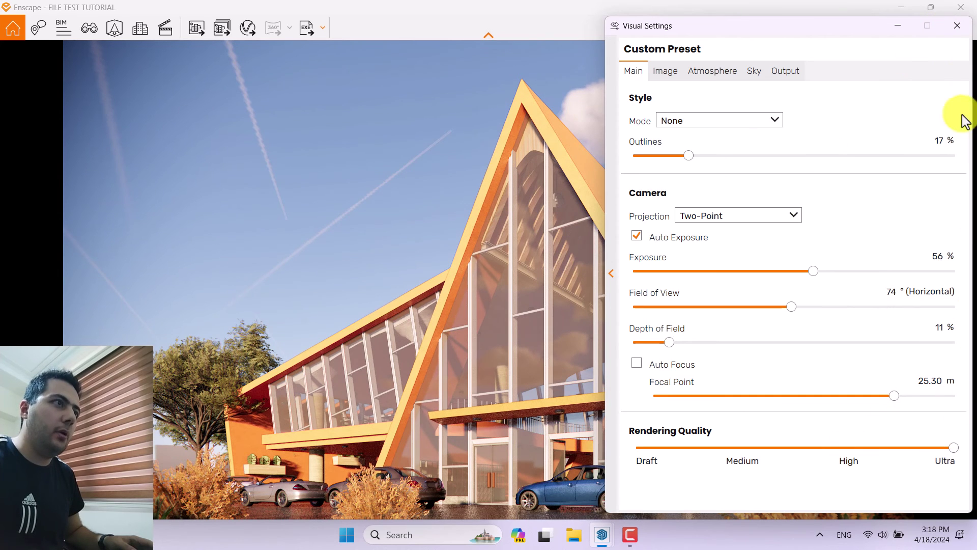
{"action": "left_click", "coordinate": [957, 26]}
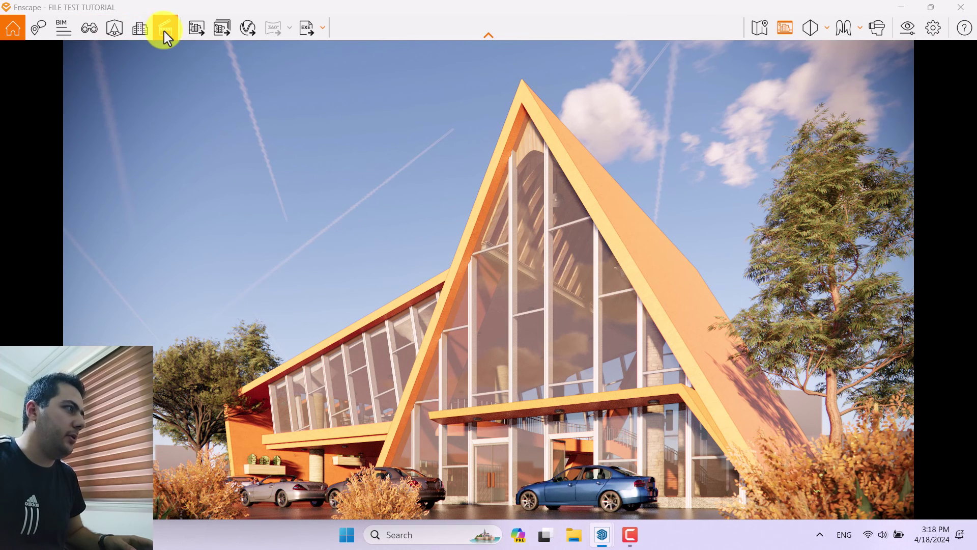
Save the render as a PNG on the Desktop, then open the saved image from there
{"action": "left_click", "coordinate": [196, 28]}
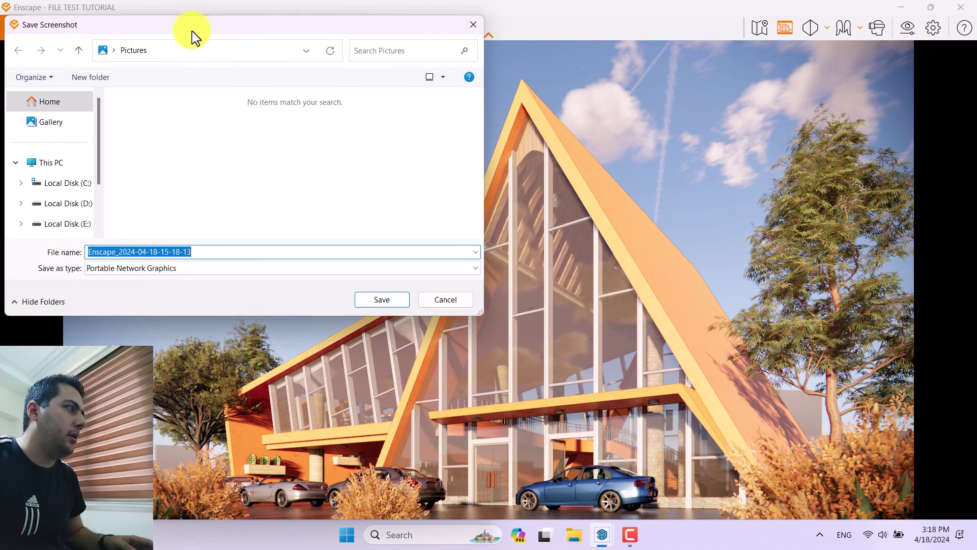
{"action": "left_click", "coordinate": [113, 50]}
{"action": "left_click", "coordinate": [113, 50]}
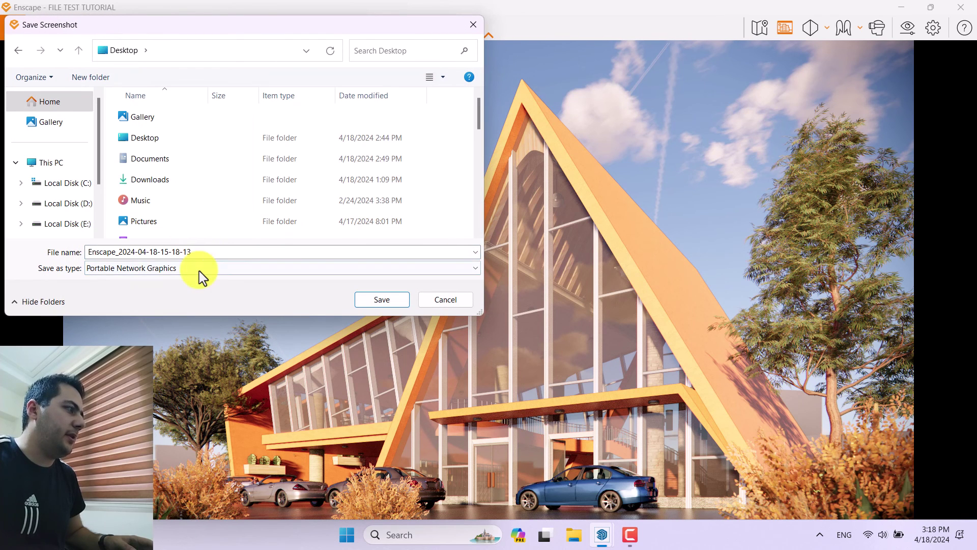
{"action": "left_click", "coordinate": [375, 301]}
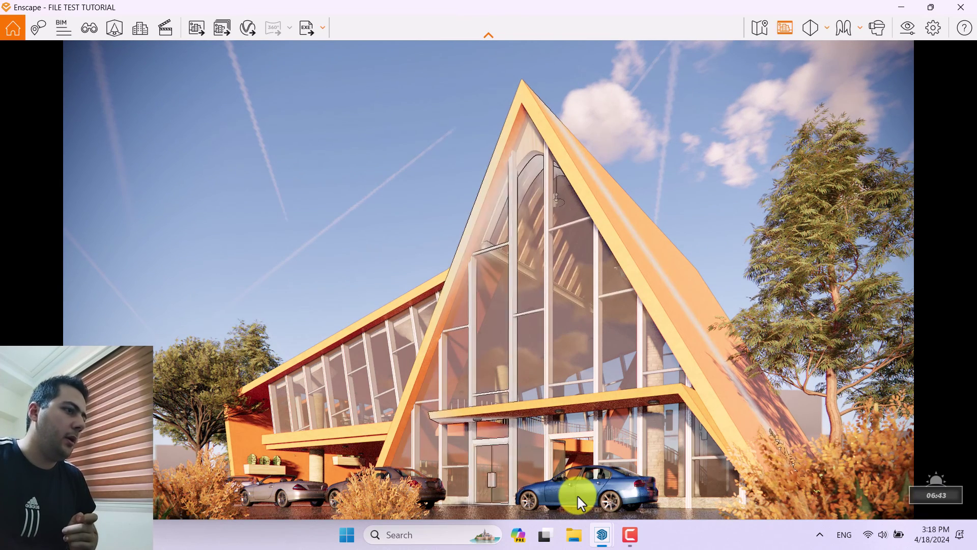
{"action": "key", "text": "super+d"}
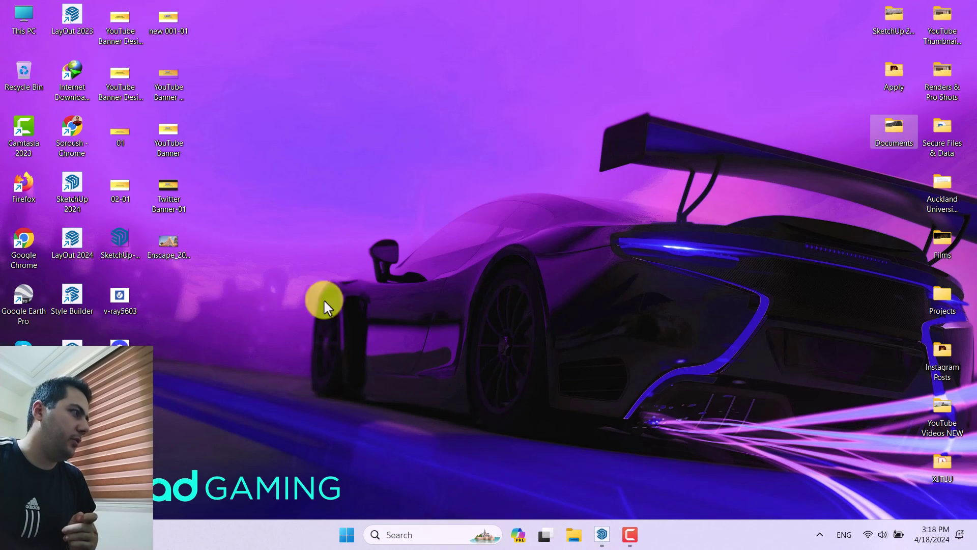
{"action": "double_click", "coordinate": [186, 249]}
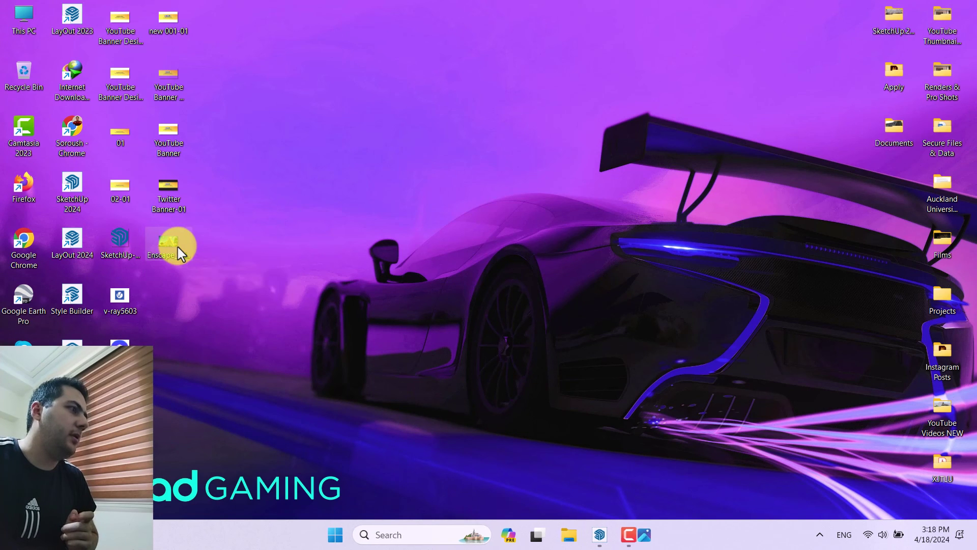